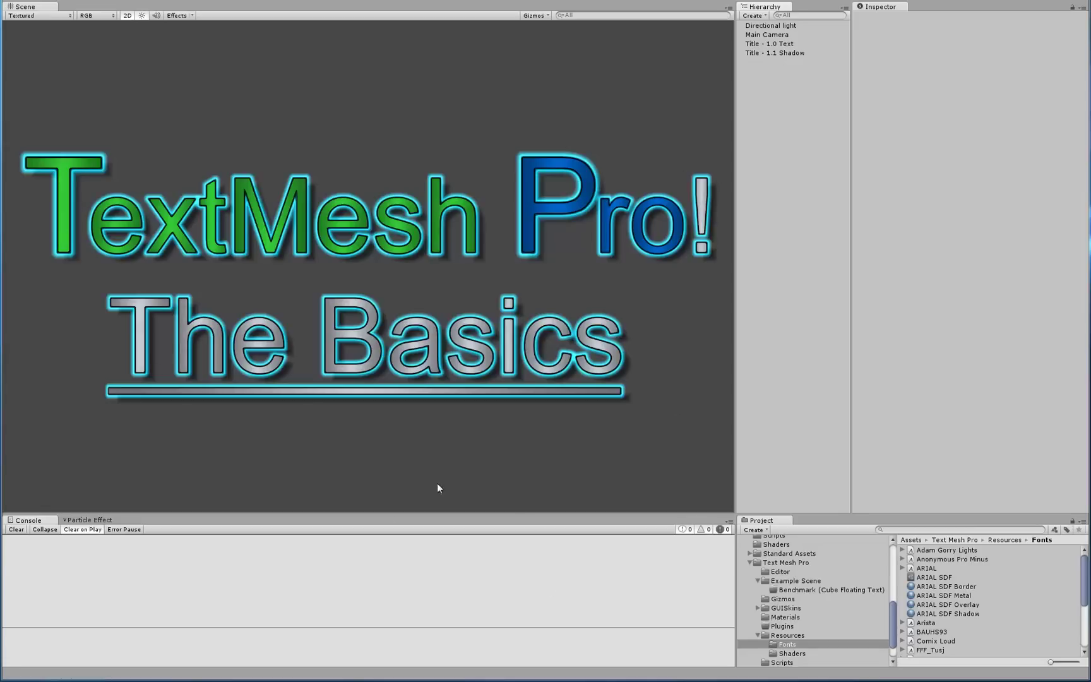
- Deactivate the Title - 1.0 Text and Title - 1.1 Shadow objects, then clear the selection
left_click(777, 46)
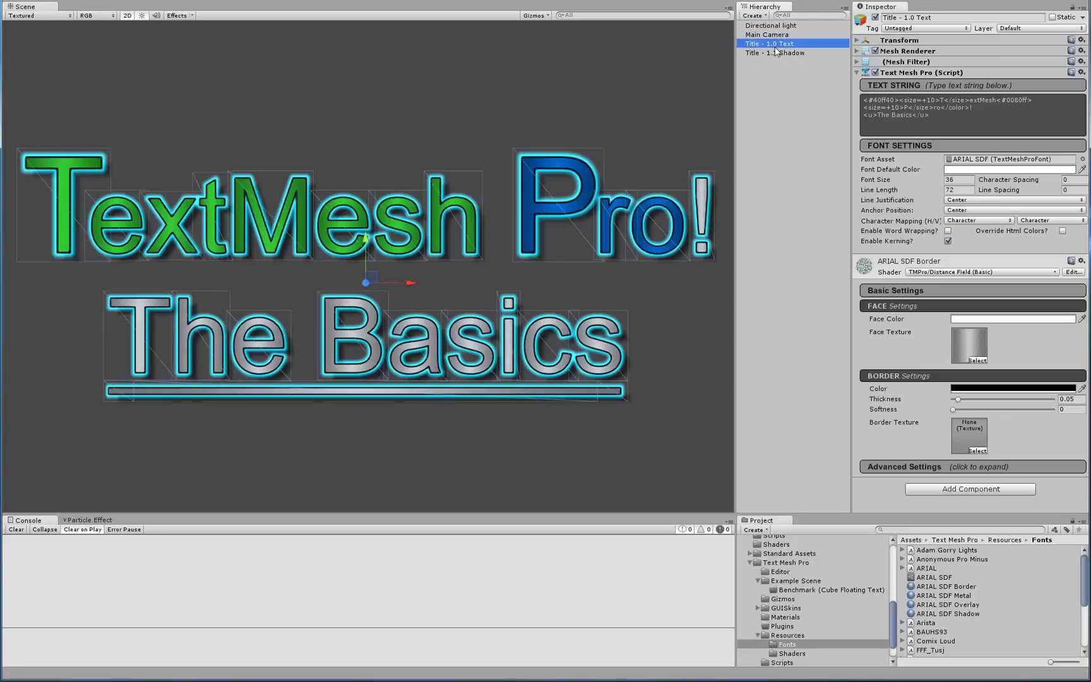
left_click(779, 54, "shift")
left_click(876, 19)
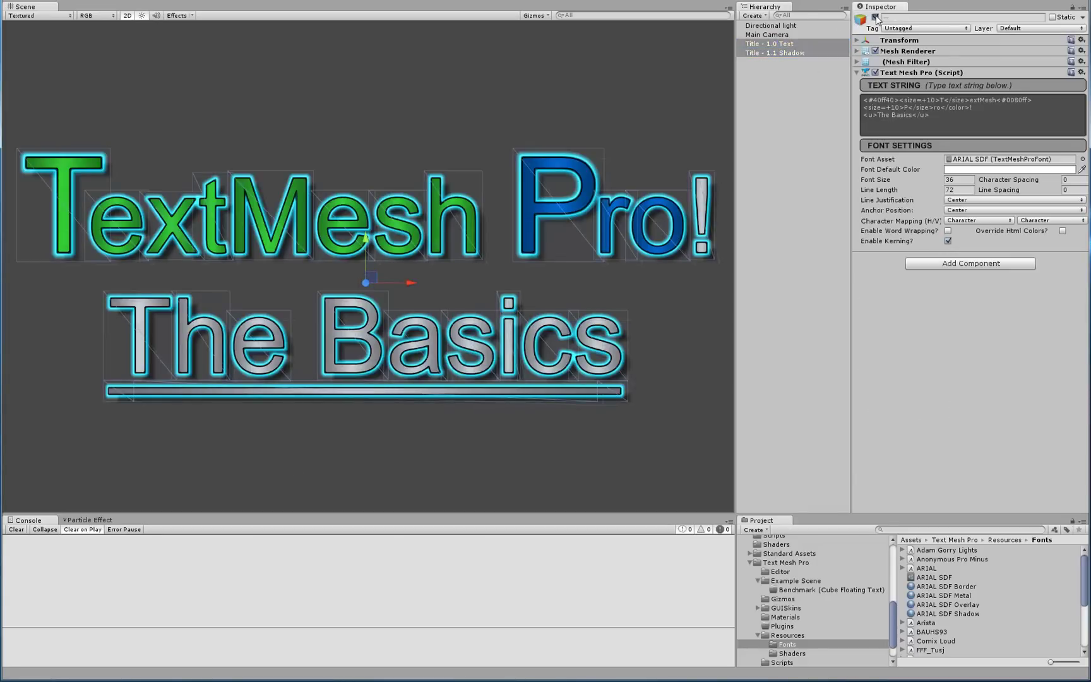
left_click(875, 18)
left_click(777, 144)
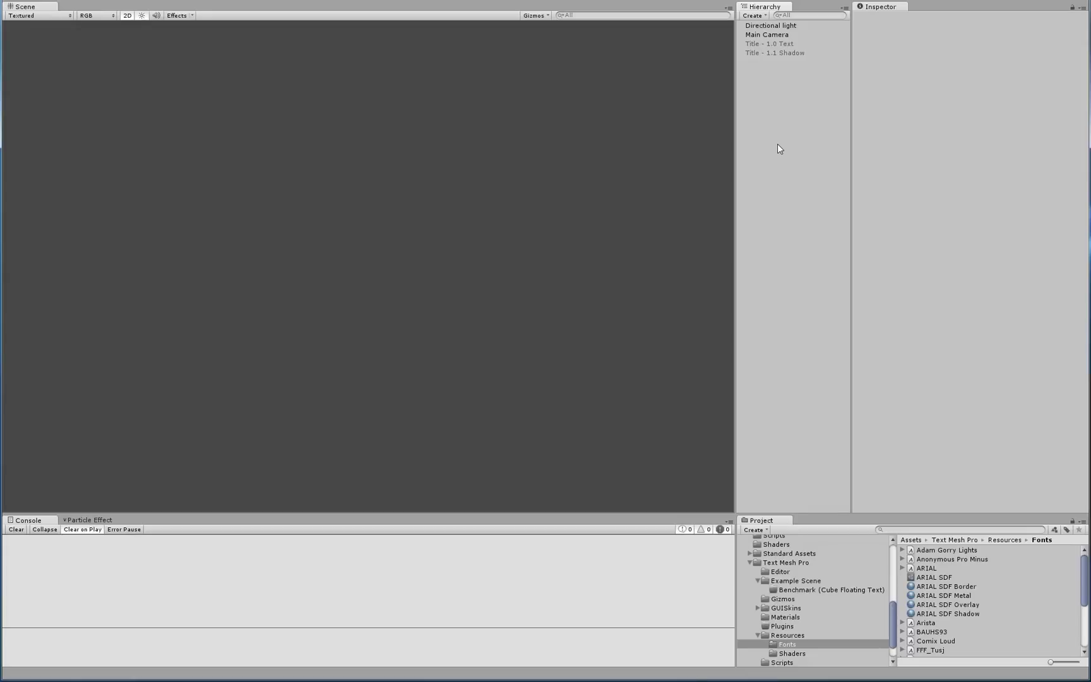
- Create an empty GameObject named 'TextMesh Pro - Text'
key("ctrl+shift+n")
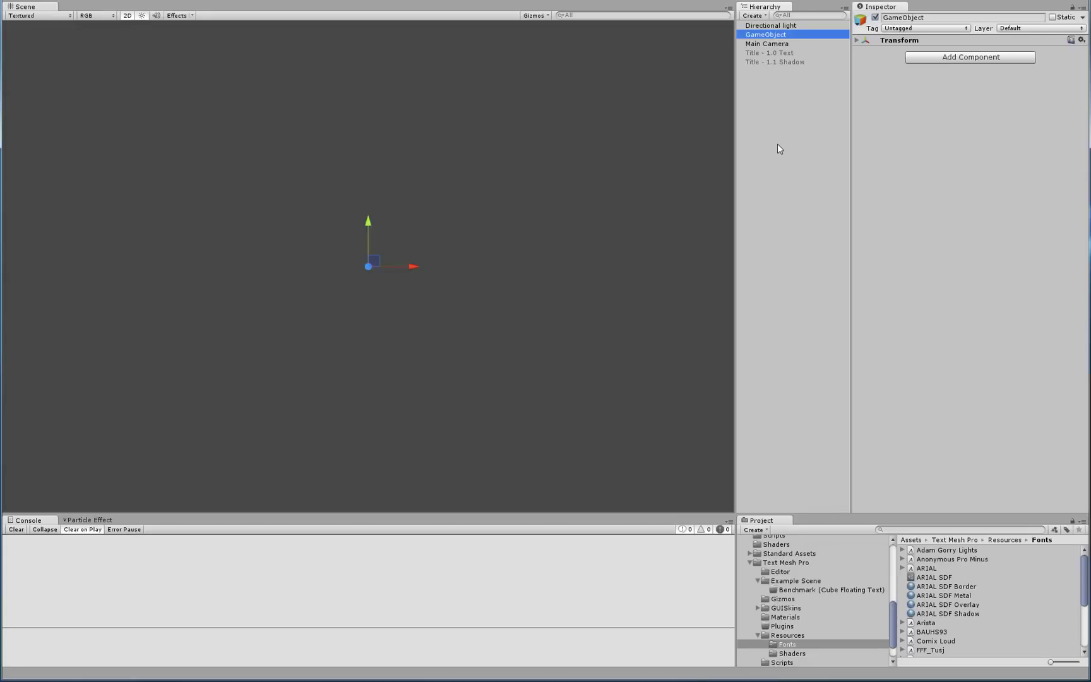
key("F2")
type("TextMesh ")
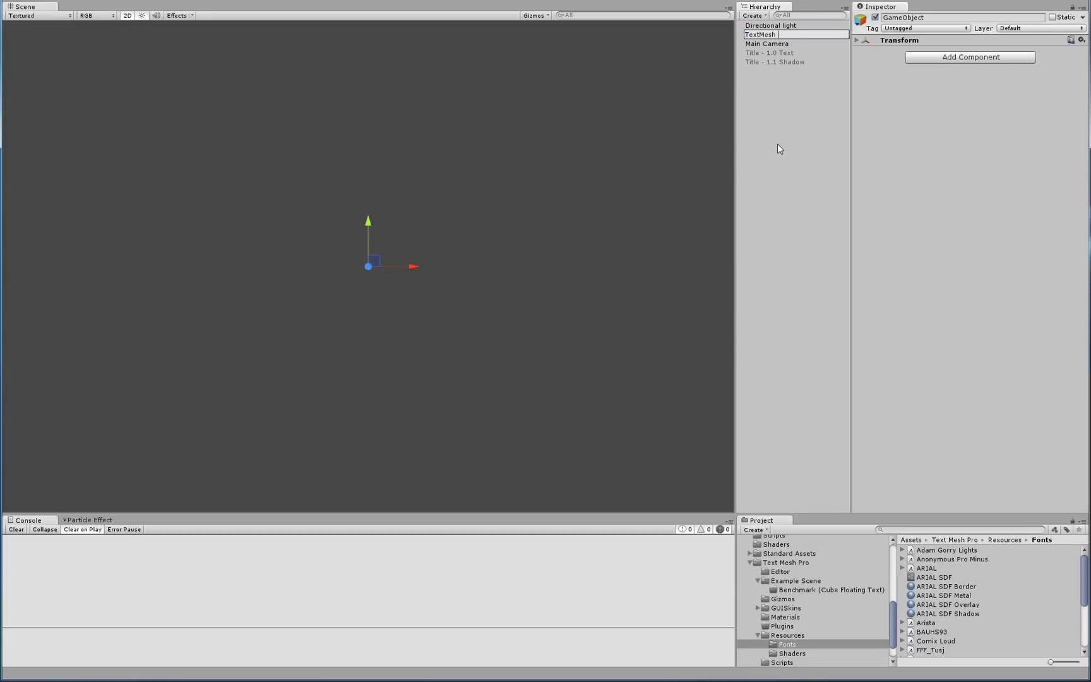
type("Pro - Tex")
type("t")
key("Return")
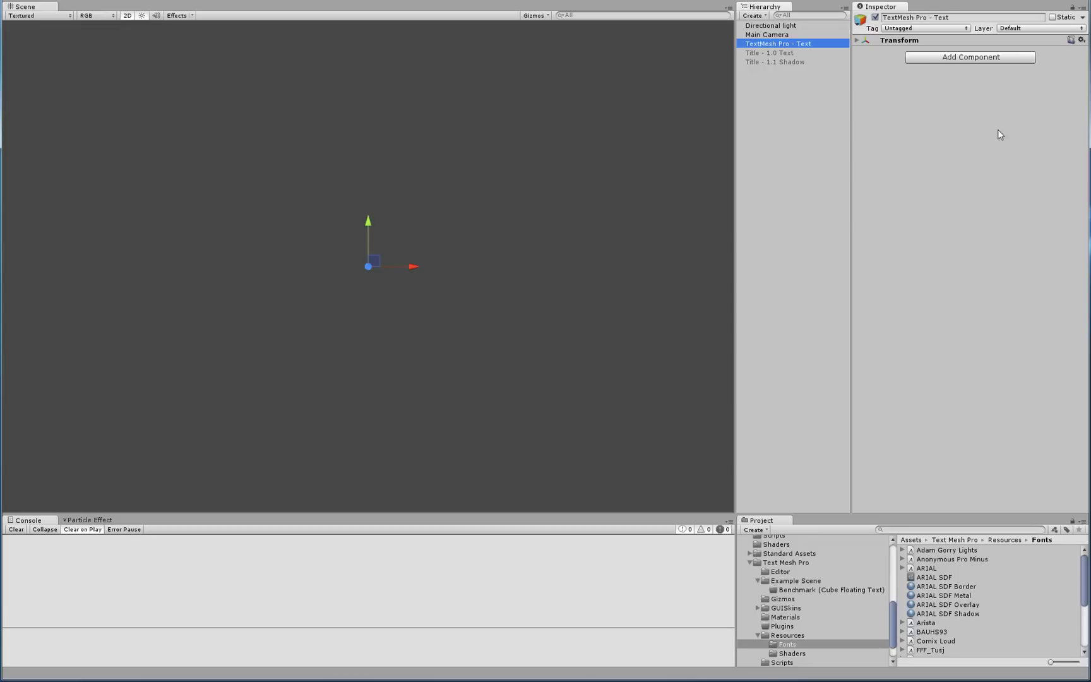
- Add a Mesh > TextMesh Pro component to the new object
left_click(958, 58)
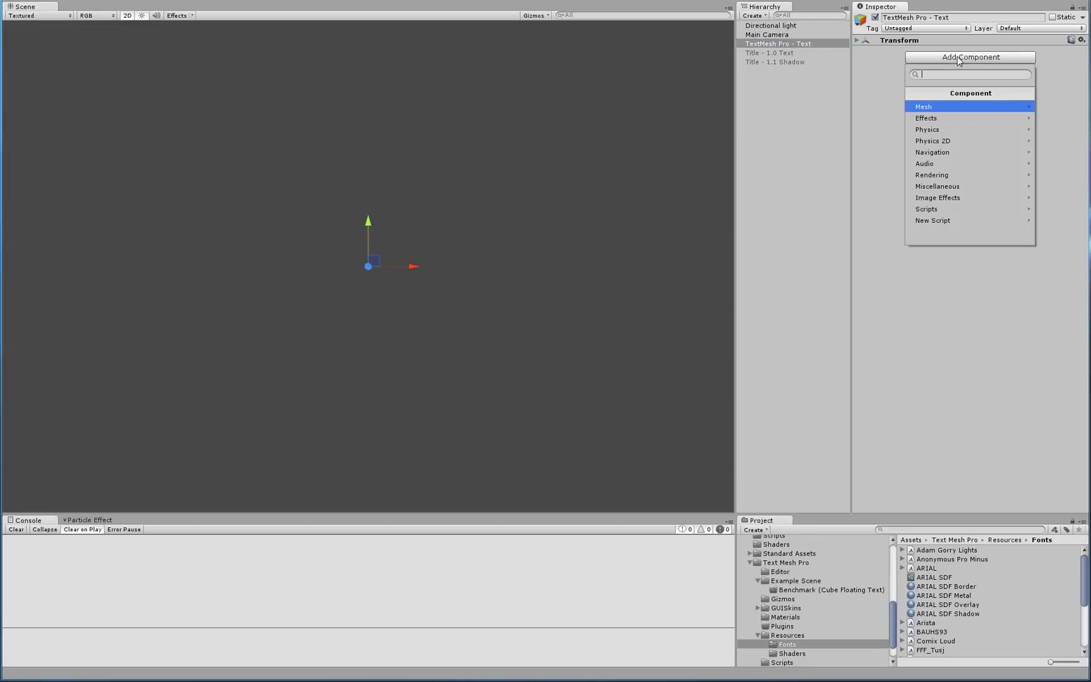
left_click(929, 108)
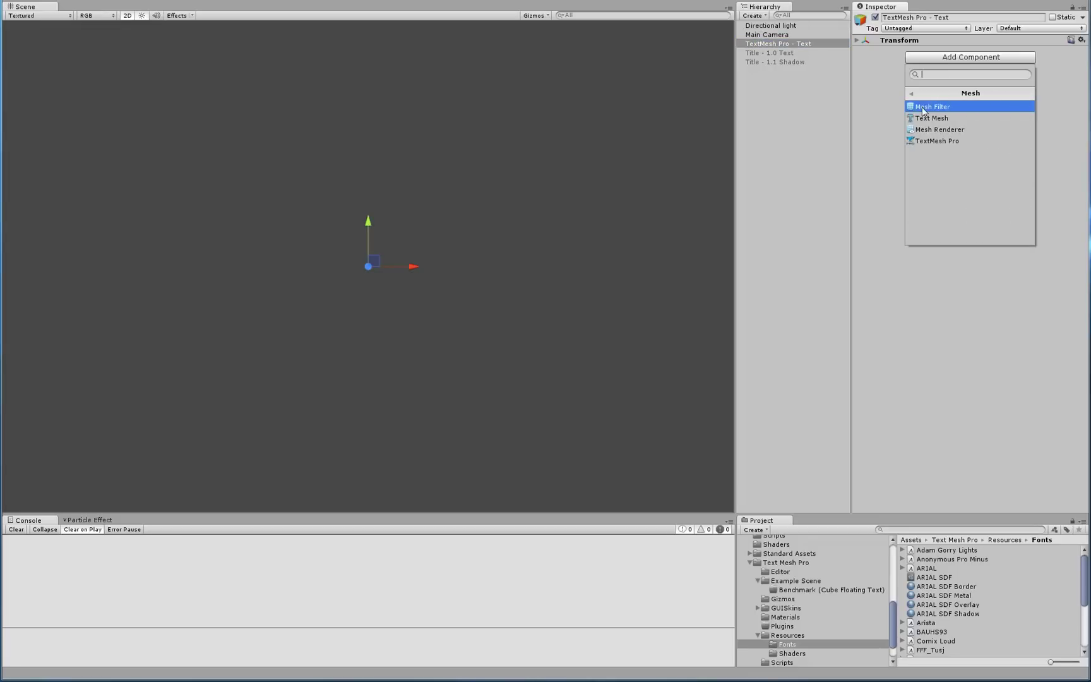
left_click(937, 141)
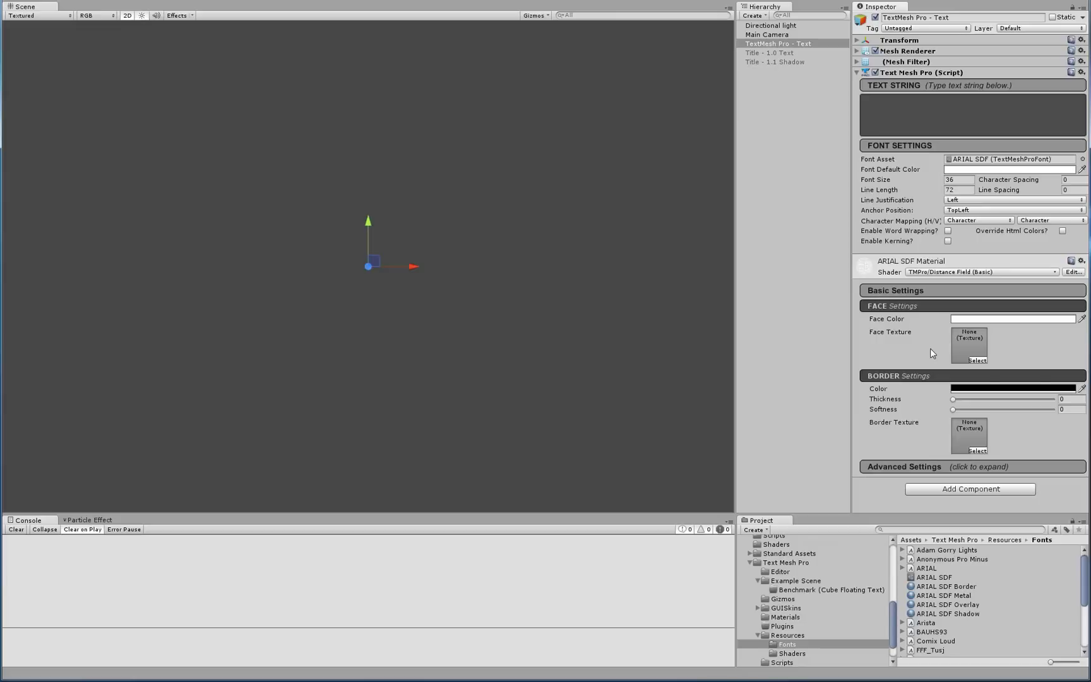
- Enter the text string 'Example of TextMesh Pro! in action.' and frame it in the Scene view
left_click(871, 100)
type("Exam")
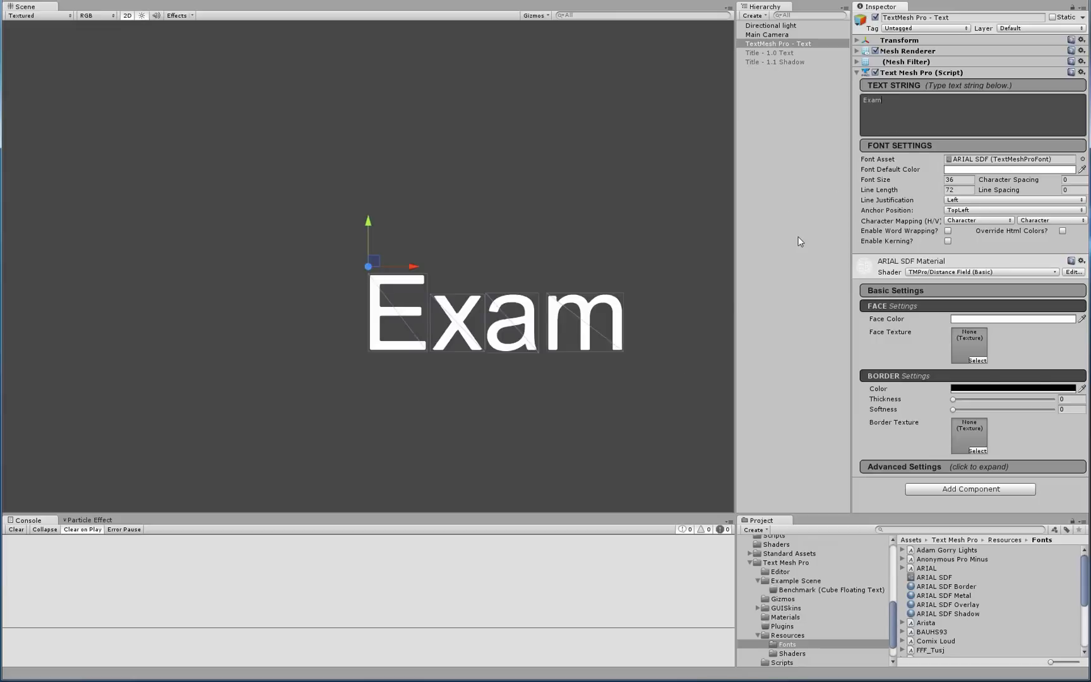
type("ple of TextMesh Pro! inac")
key("BackSpace")
key("BackSpace")
type("action.")
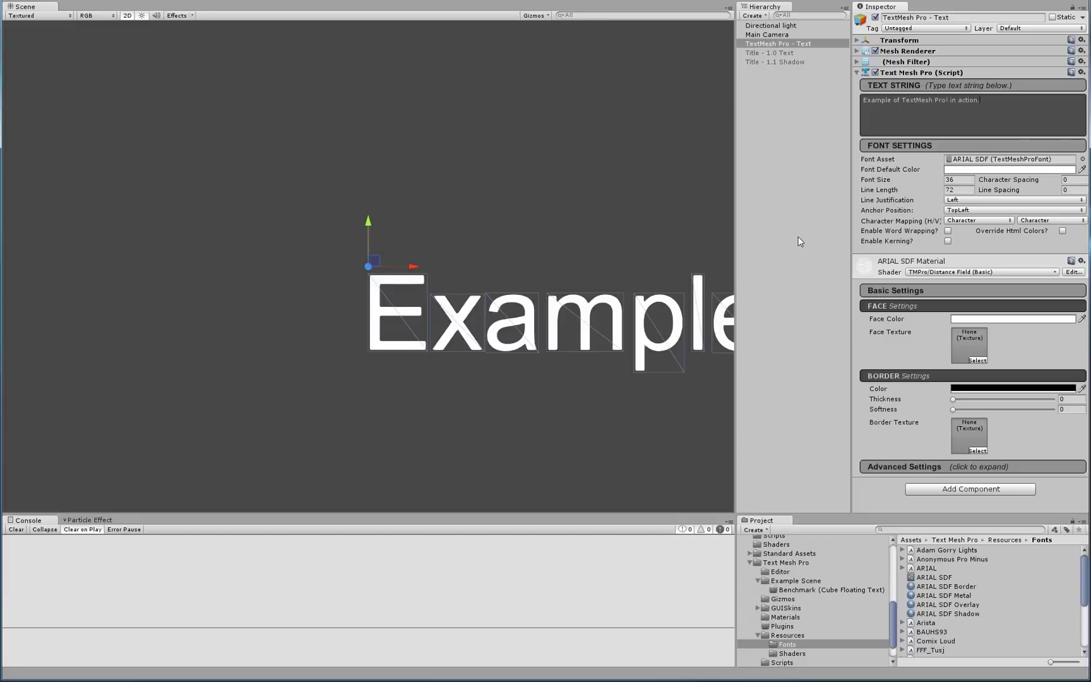
scroll(446, 227, "down", 3)
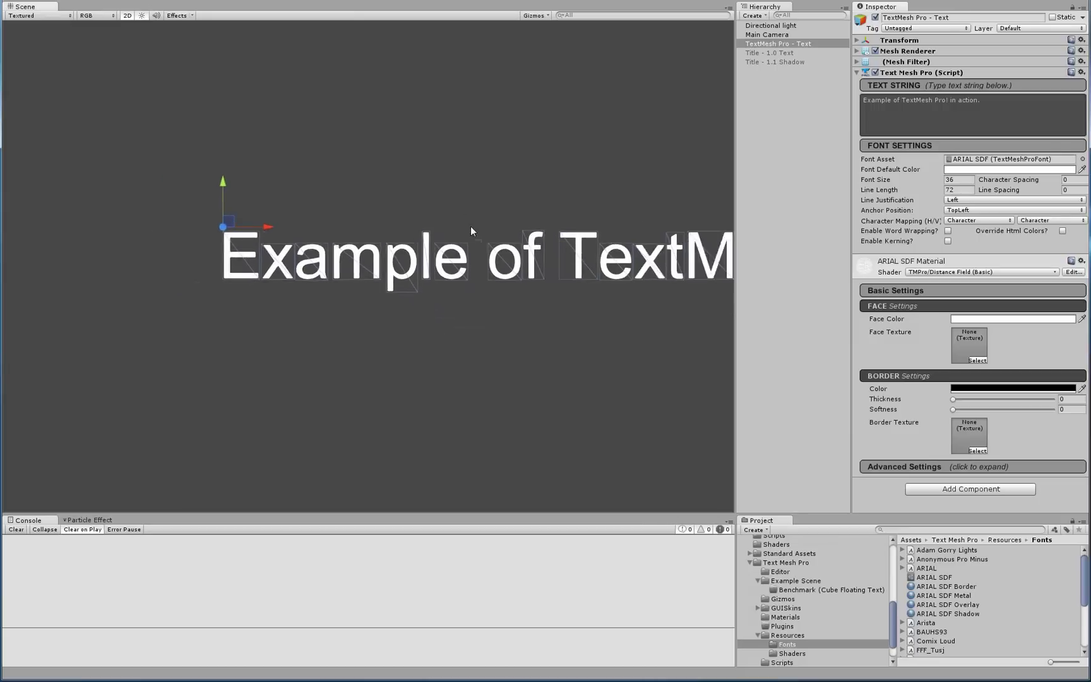
scroll(477, 227, "up", 2)
scroll(442, 243, "down", 1)
scroll(417, 256, "up", 2)
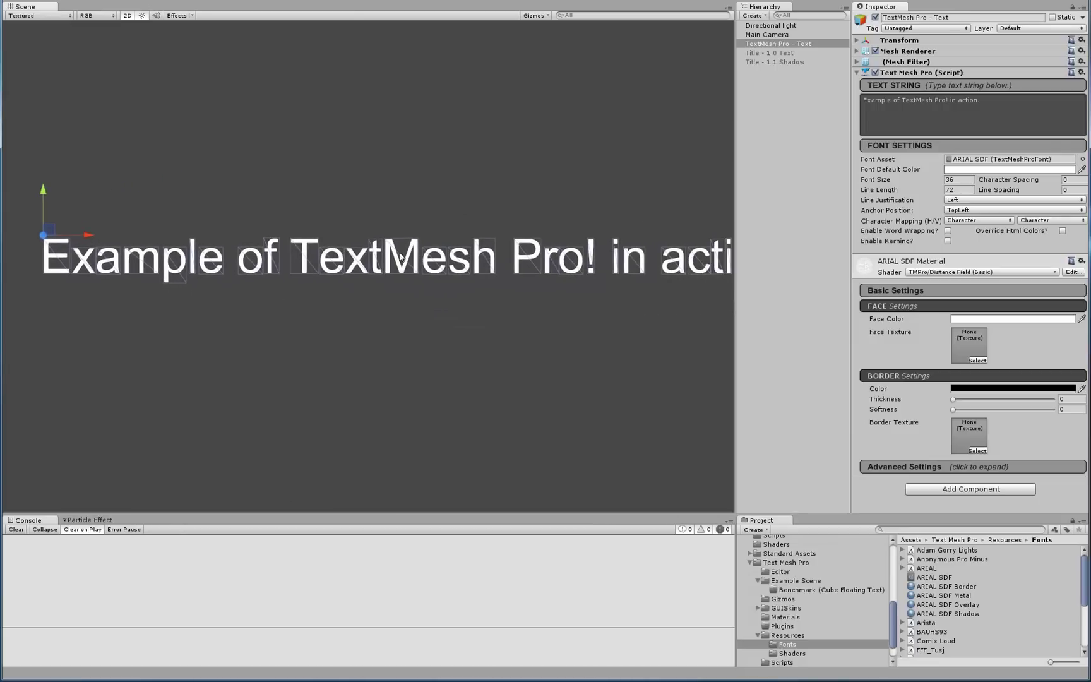
scroll(416, 256, "down", 1)
middle_click_drag(407, 259, 359, 219)
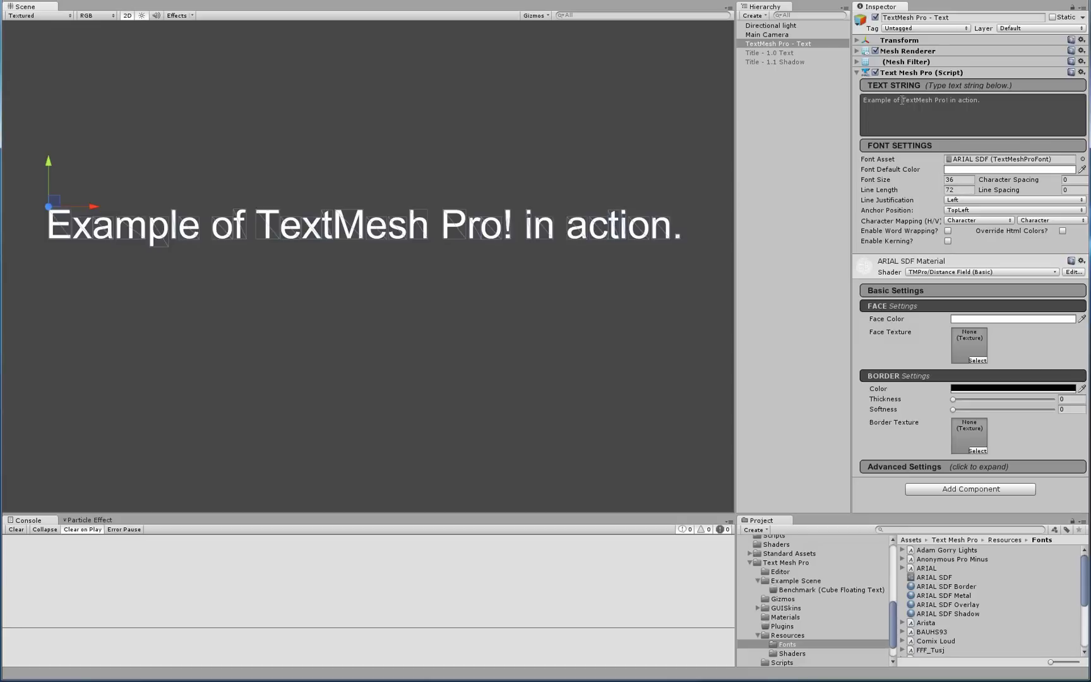
- Colour TextMesh green with <#40ff40> and Pro blue with <#0080ff>…</color> tags
left_click(903, 100)
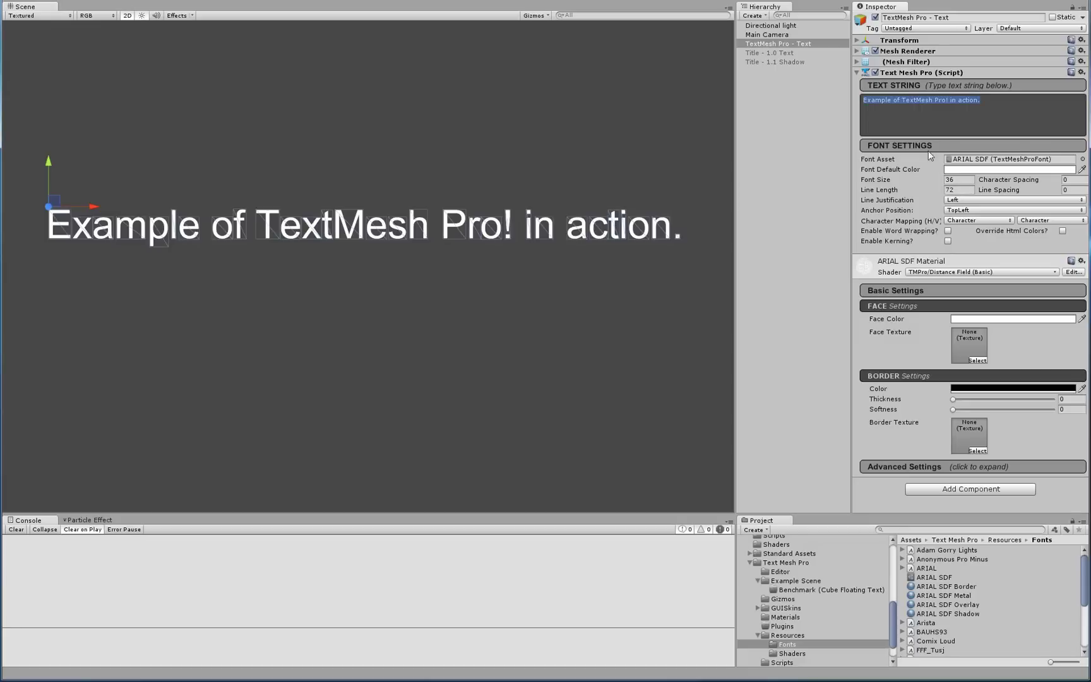
left_click(904, 101)
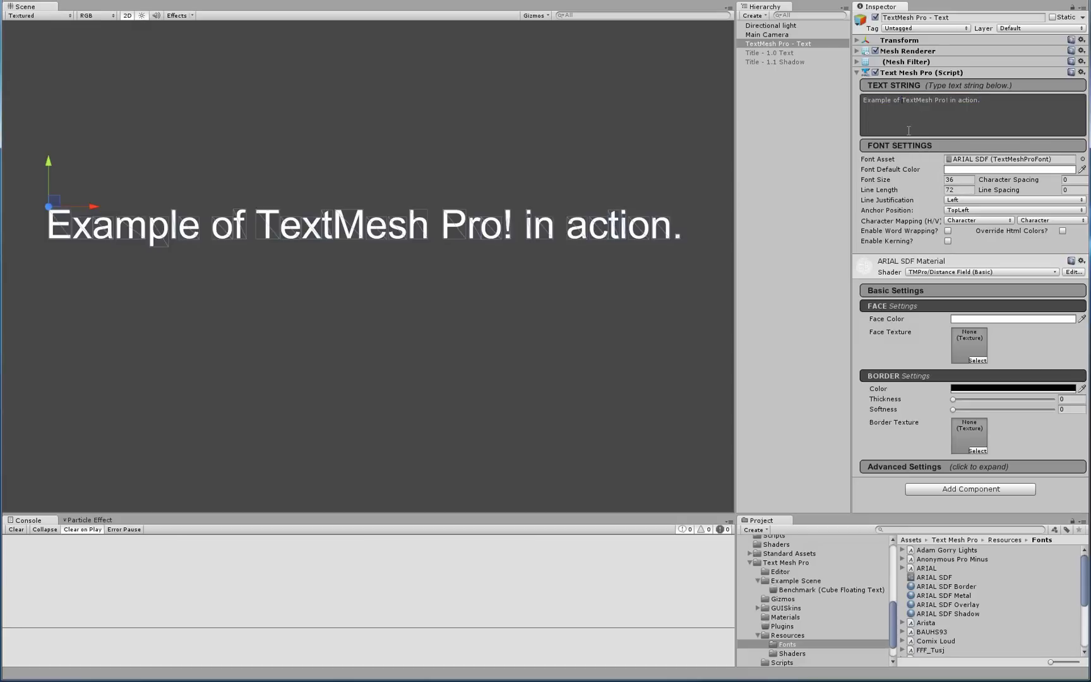
type("<")
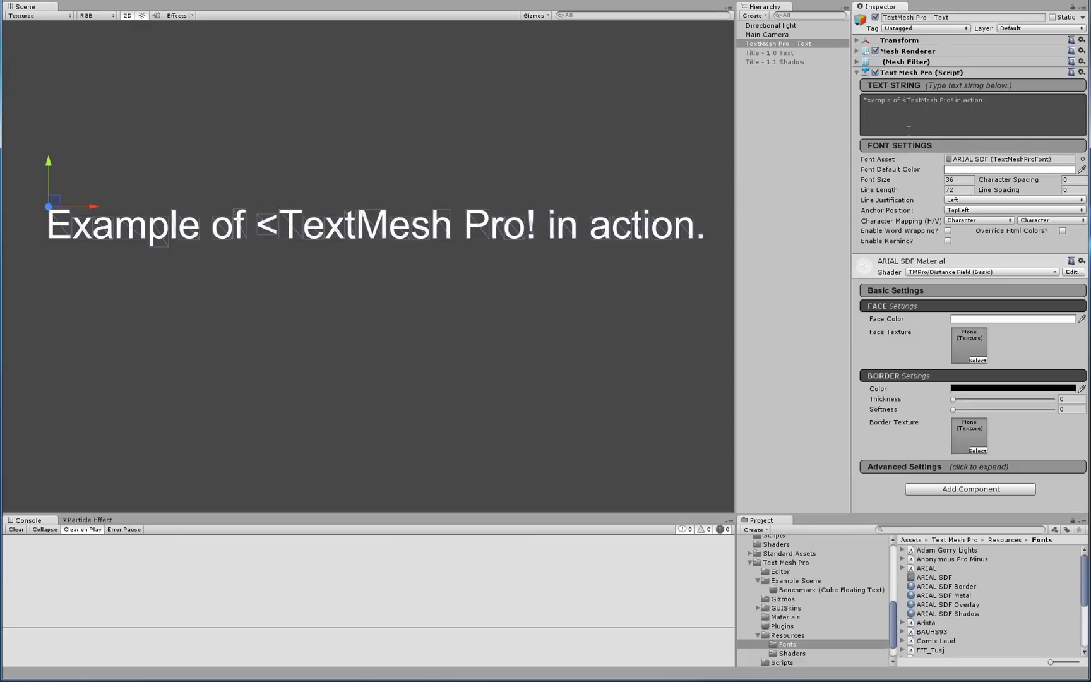
type("color=")
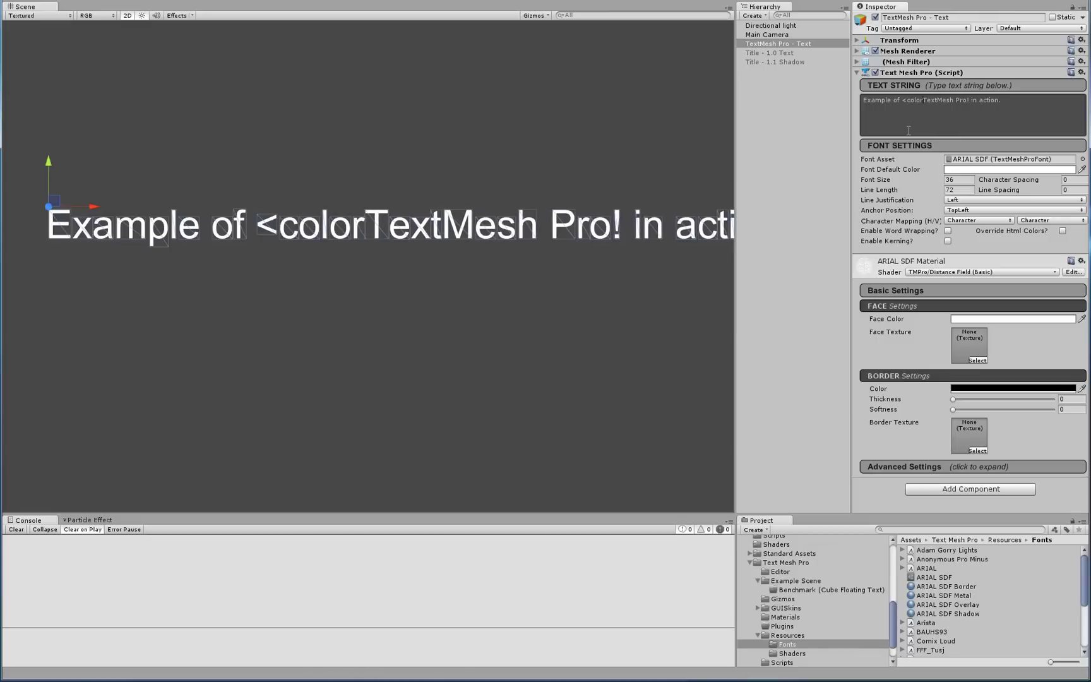
type("yellow")
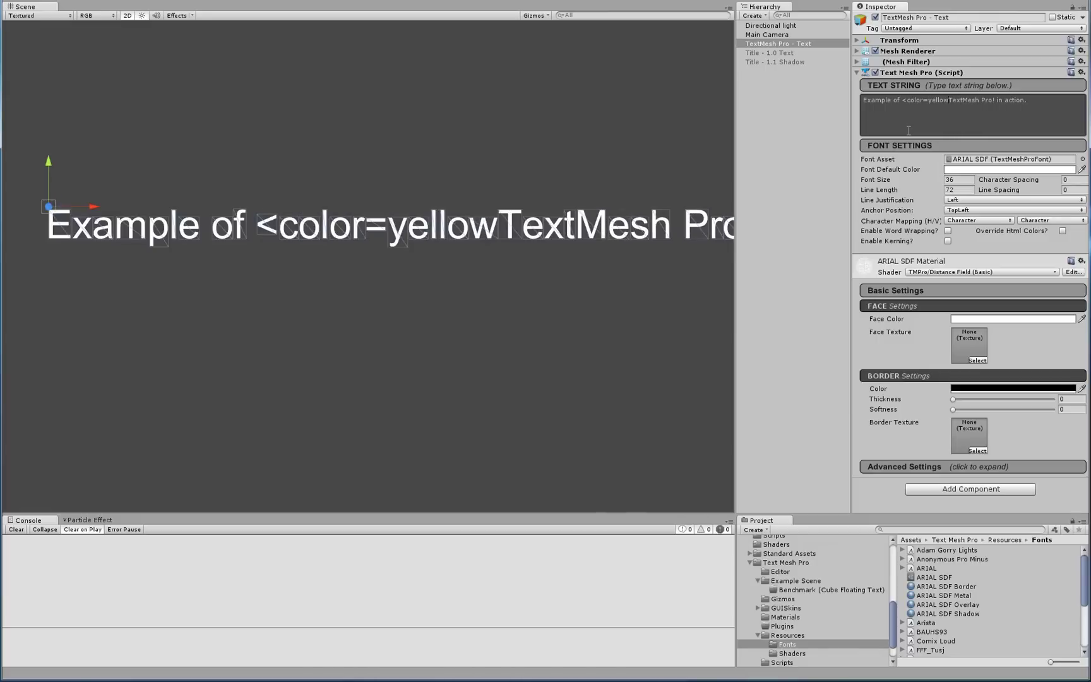
type(">")
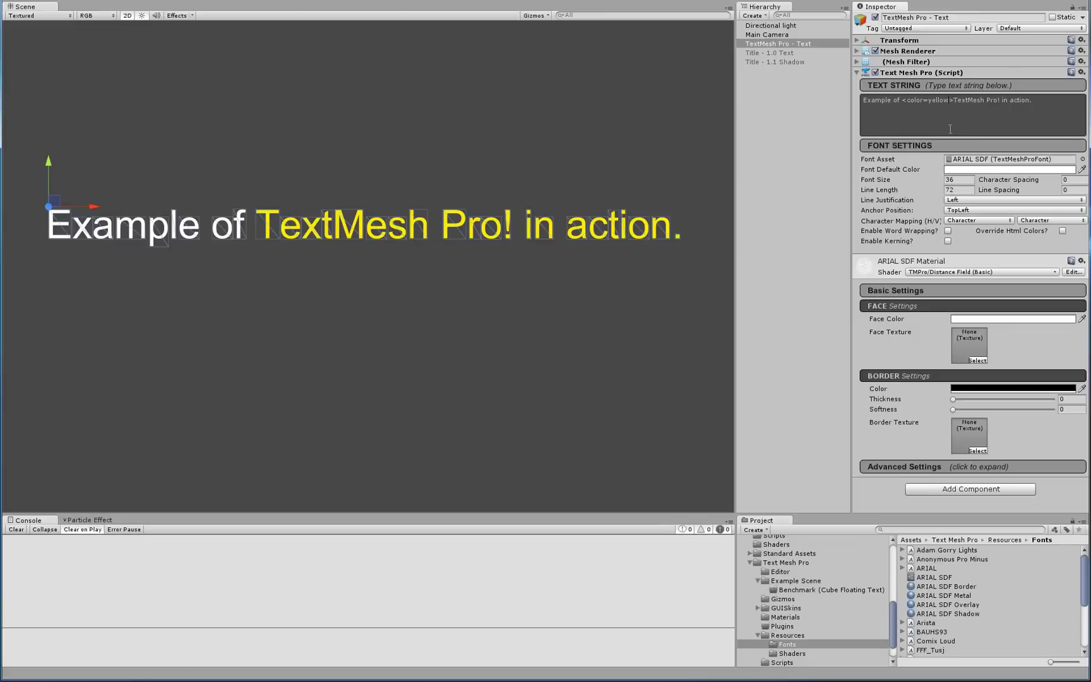
key("BackSpace")
key("BackSpace")
key("BackSpace")
key("BackSpace")
key("BackSpace")
key("BackSpace")
key("BackSpace")
key("BackSpace")
key("BackSpace")
key("BackSpace")
key("BackSpace")
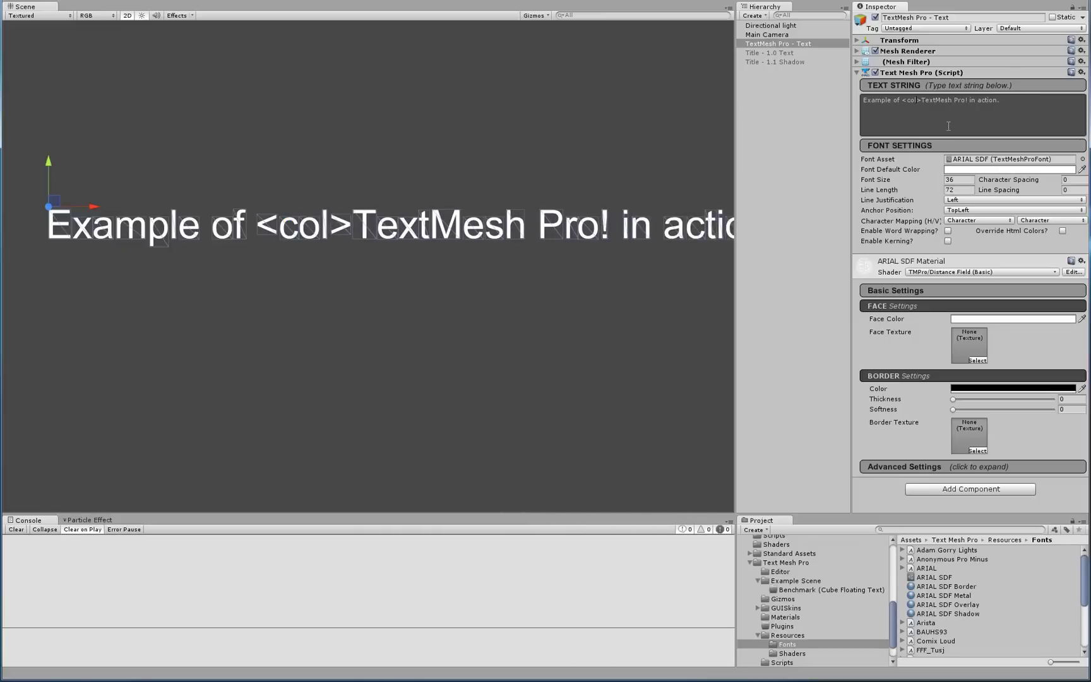
key("BackSpace")
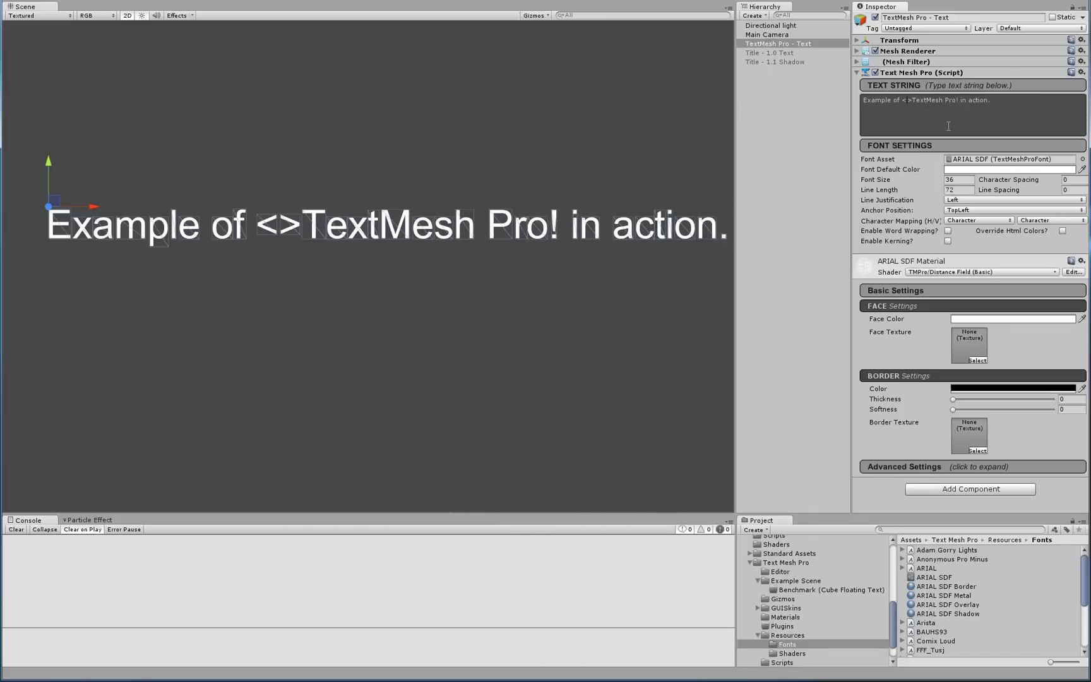
type("#")
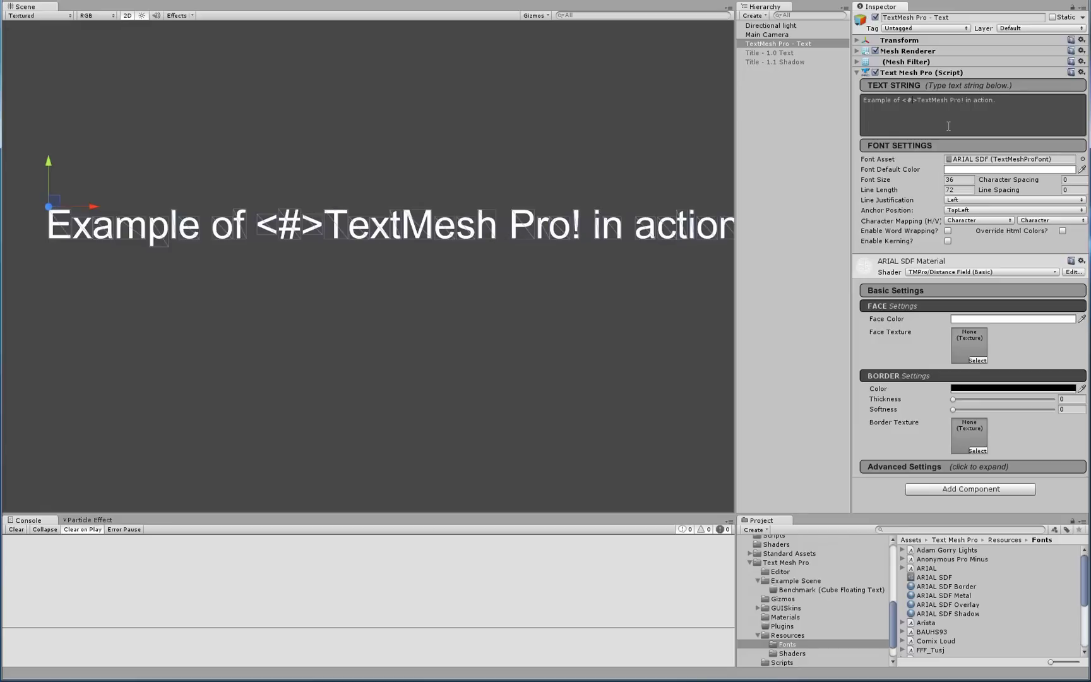
type("40ff")
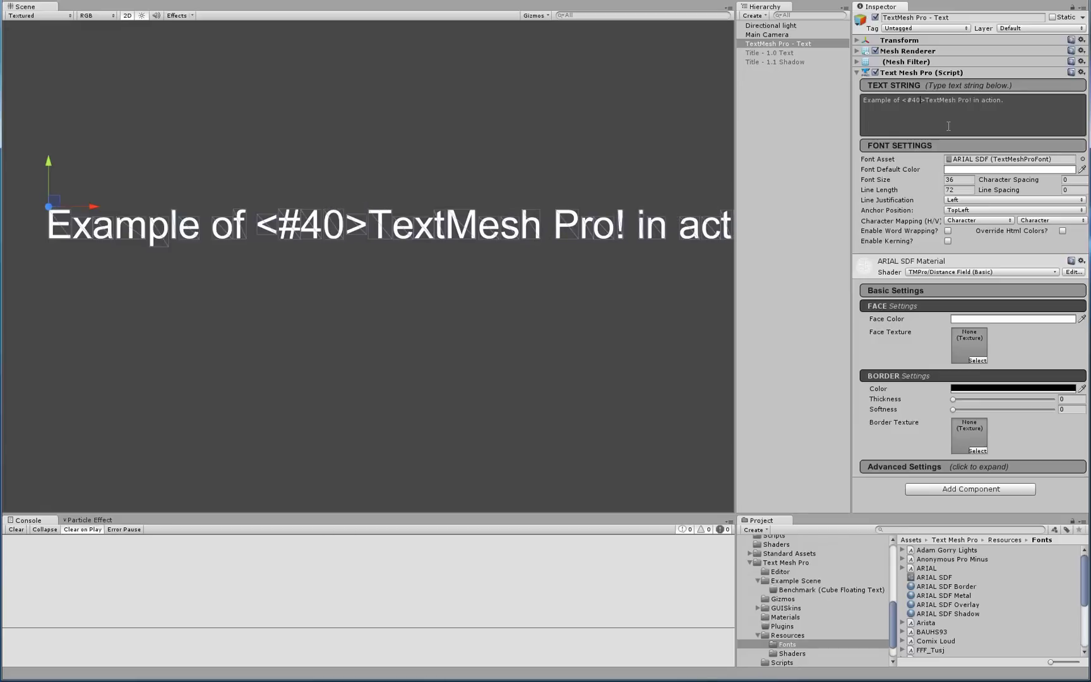
type("40>TextMesh ")
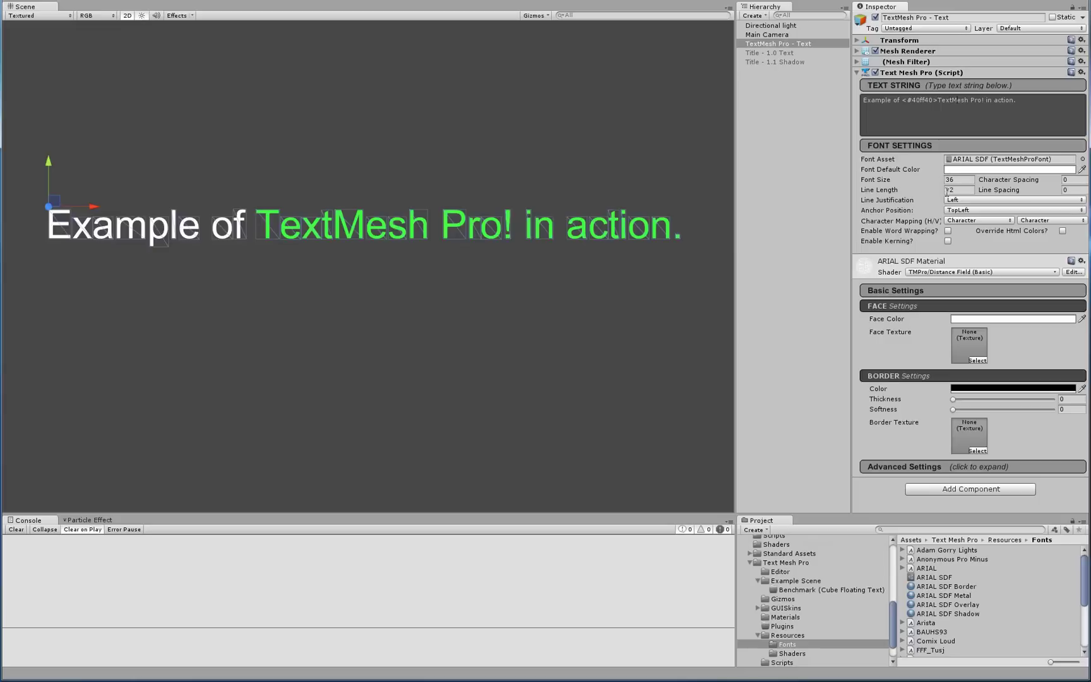
type("<")
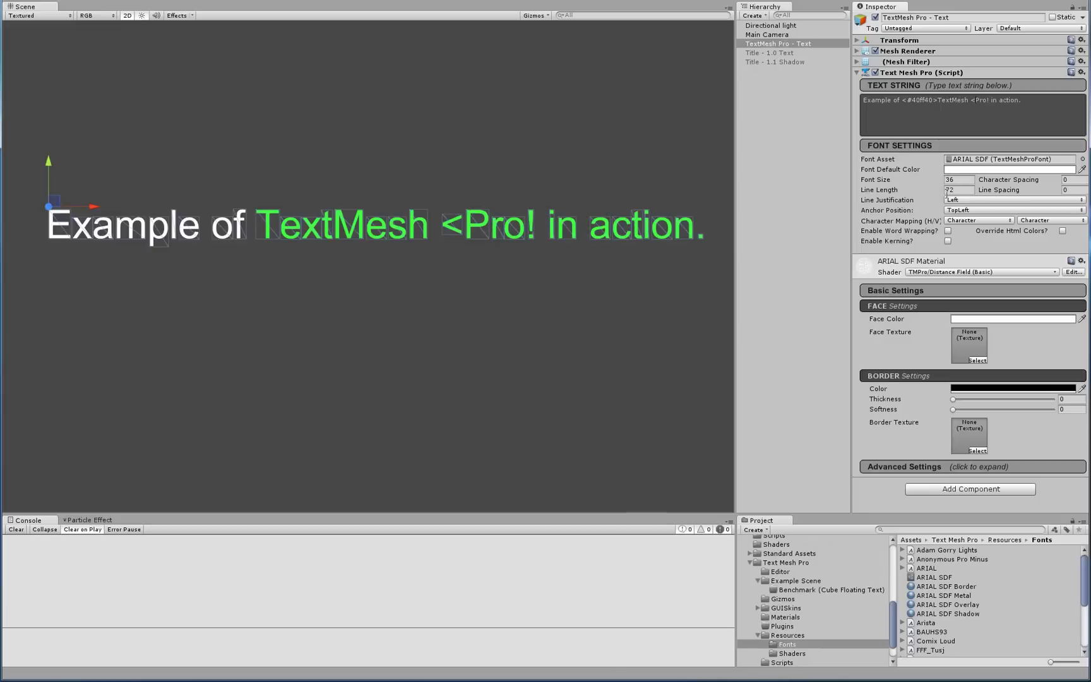
type("#")
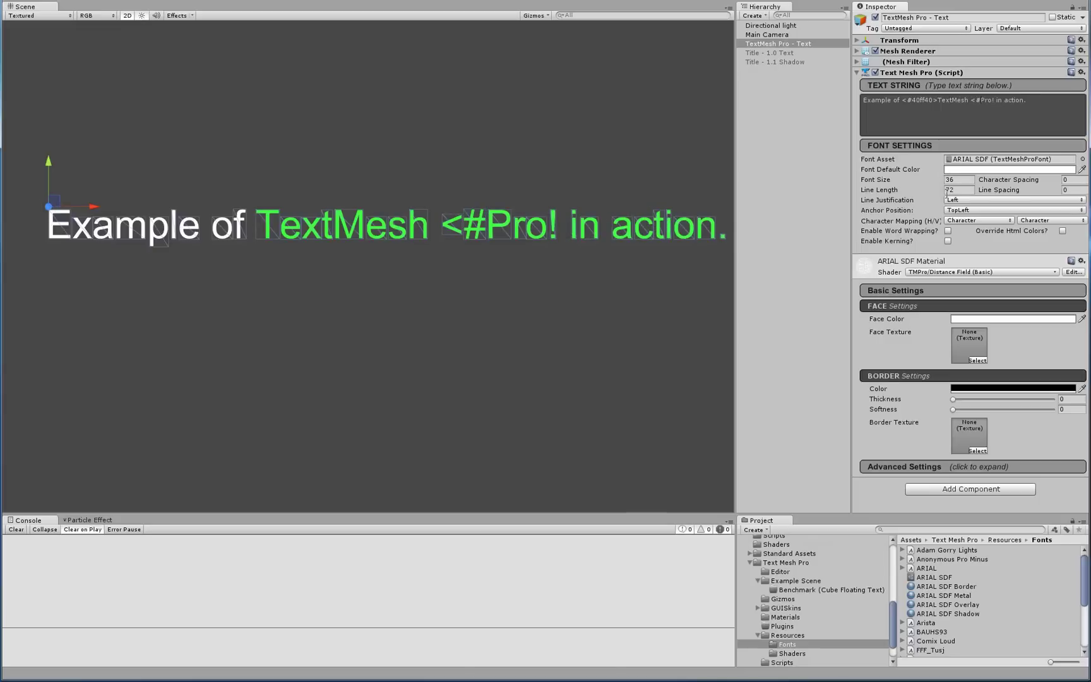
type("0080ff>Pro")
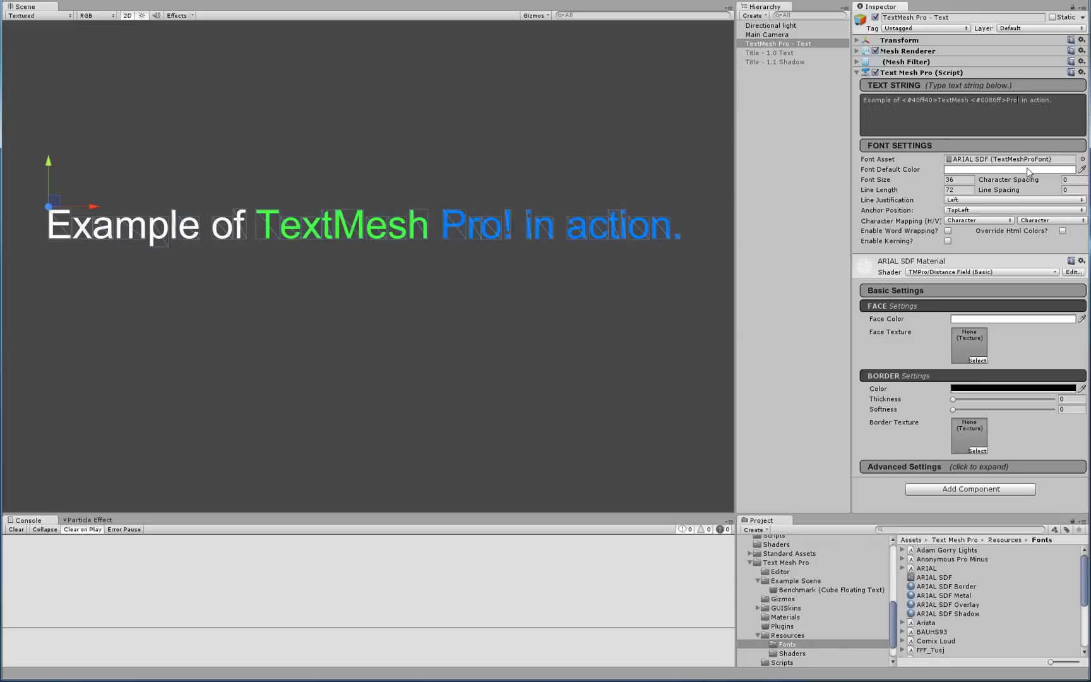
type("</color>")
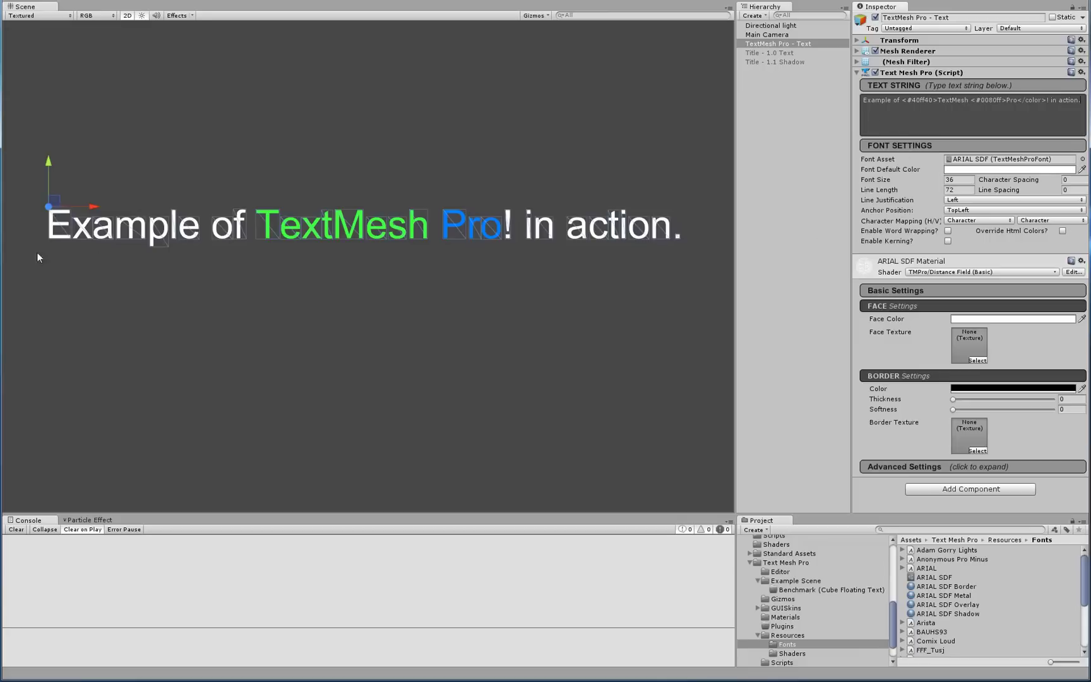
- Wrap Example in <i> and <b> tags and action in <u></u> tags
left_click(863, 100)
type("<i>")
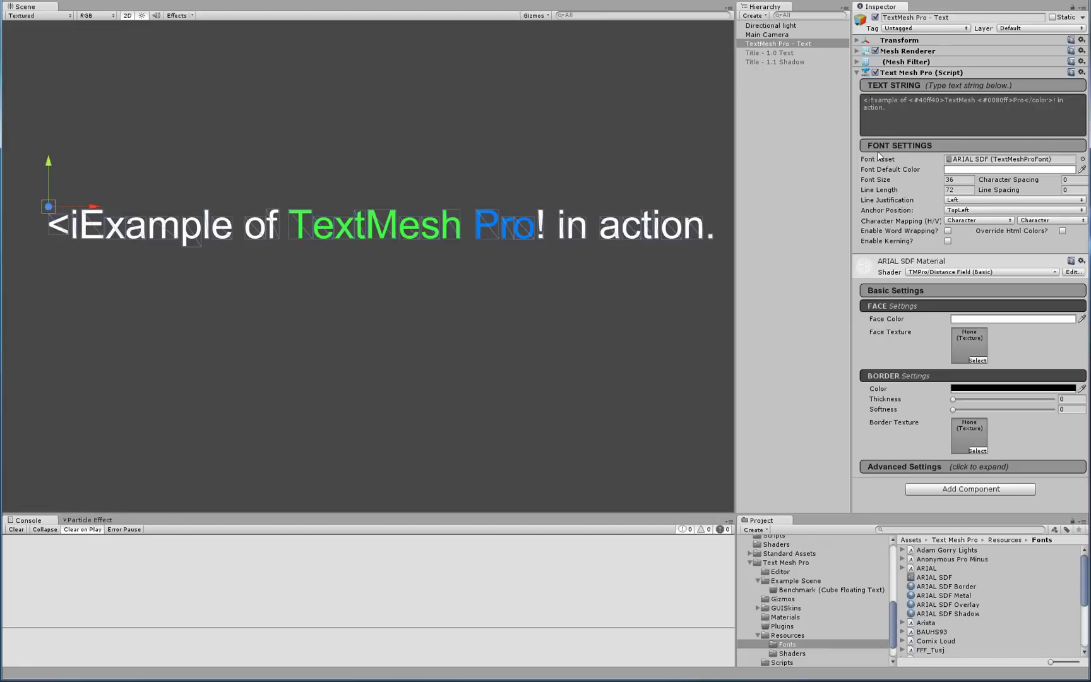
left_click(904, 99)
type("</i>")
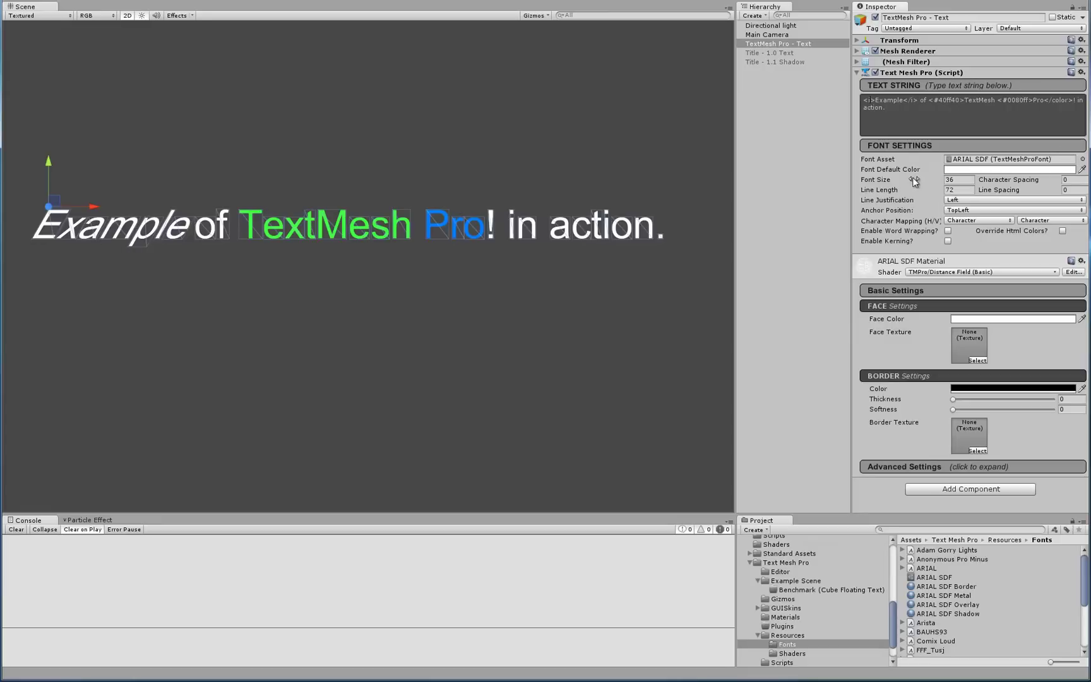
type("<b>")
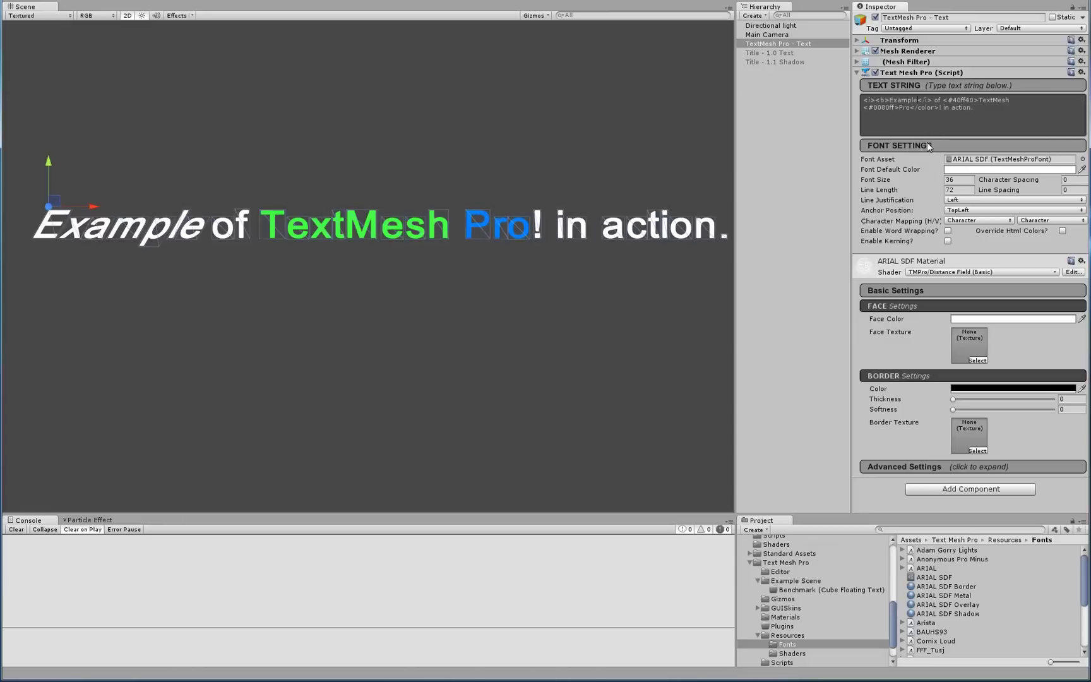
type("</b>")
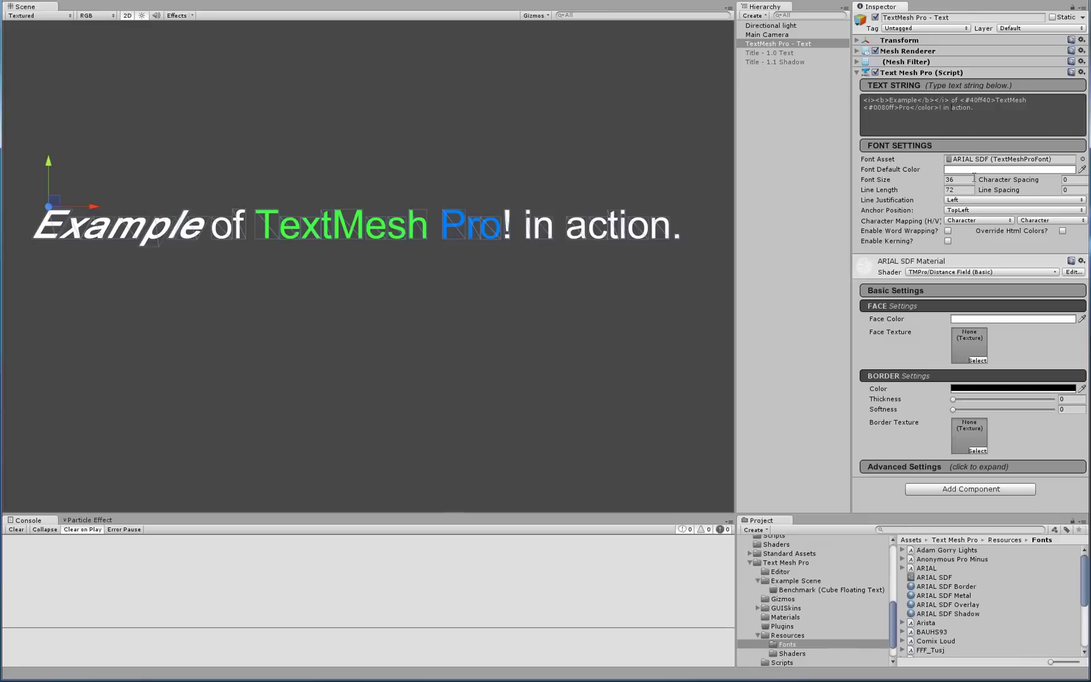
type("<u>action<")
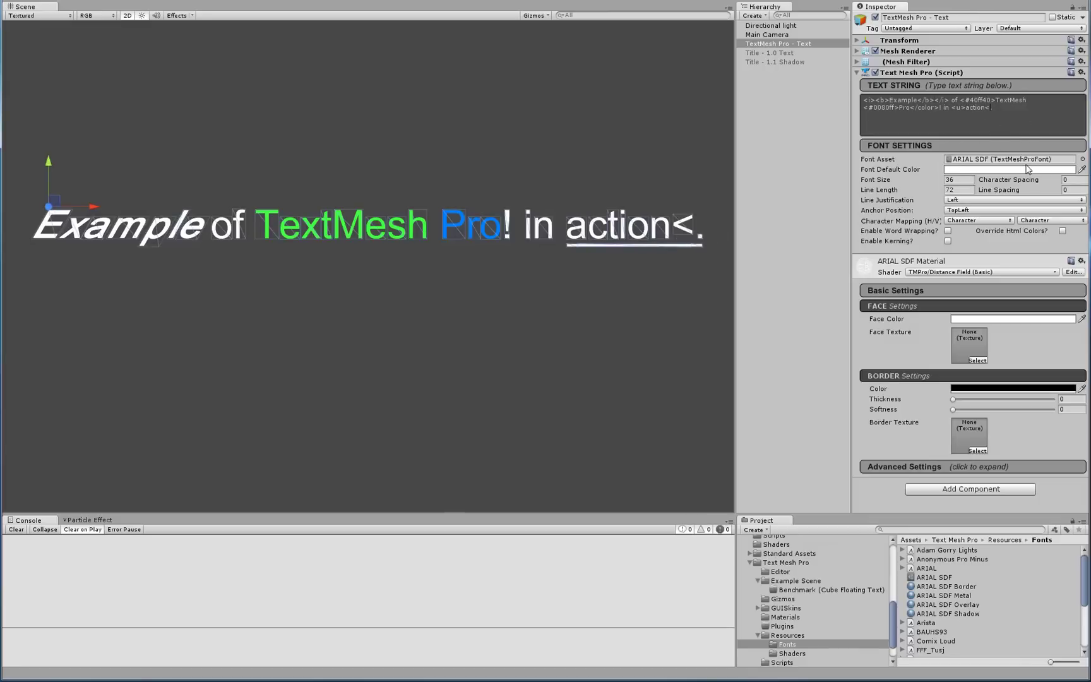
type("/u>")
- Insert <sup>tm</sup> after 'Pro!' in the text string
type("<s")
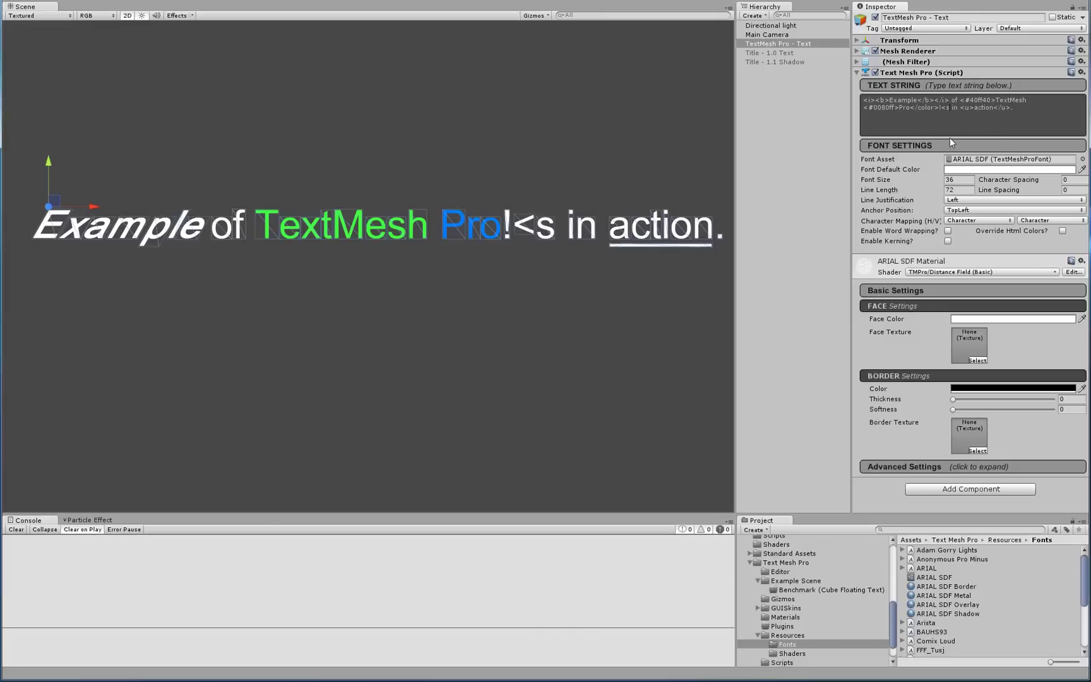
type("up>tm")
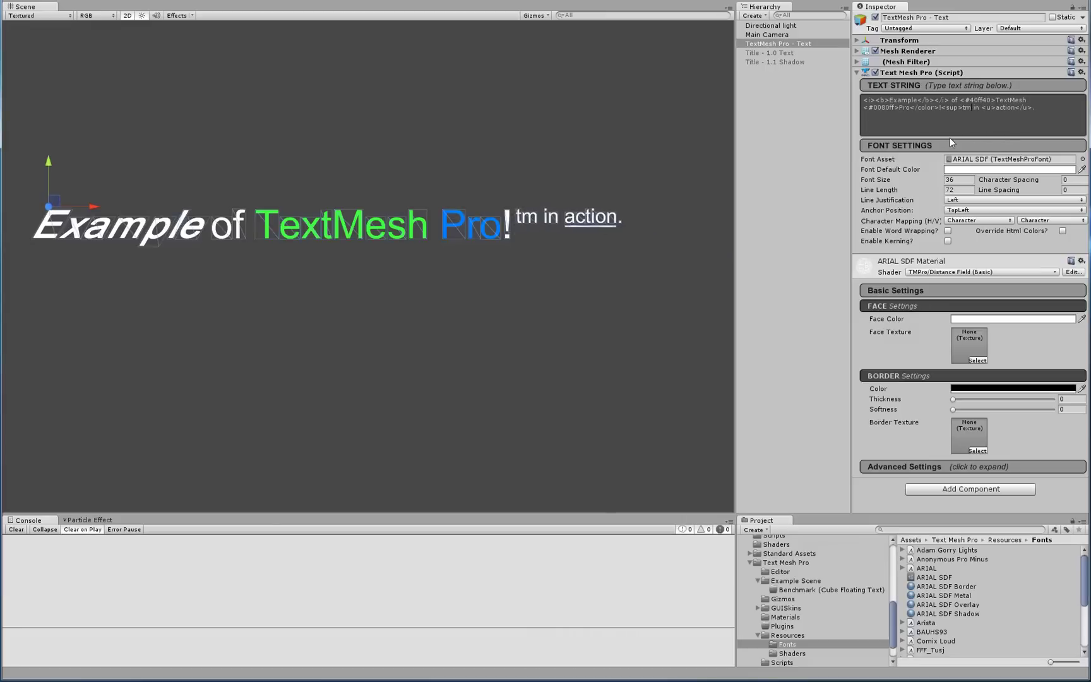
type("</sup")
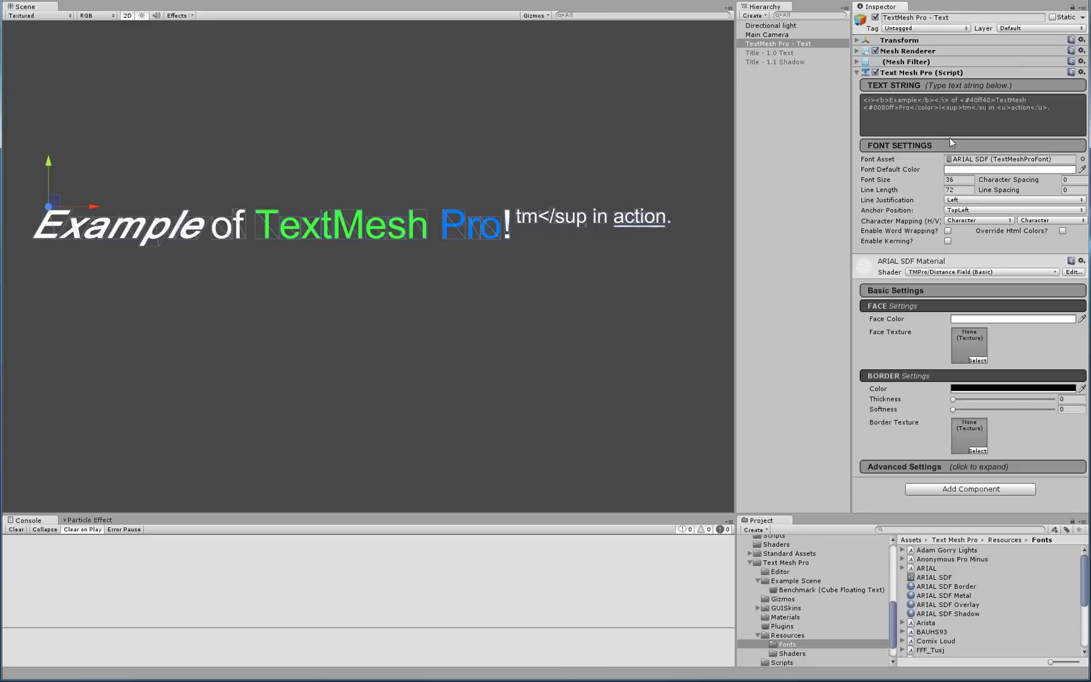
type(">")
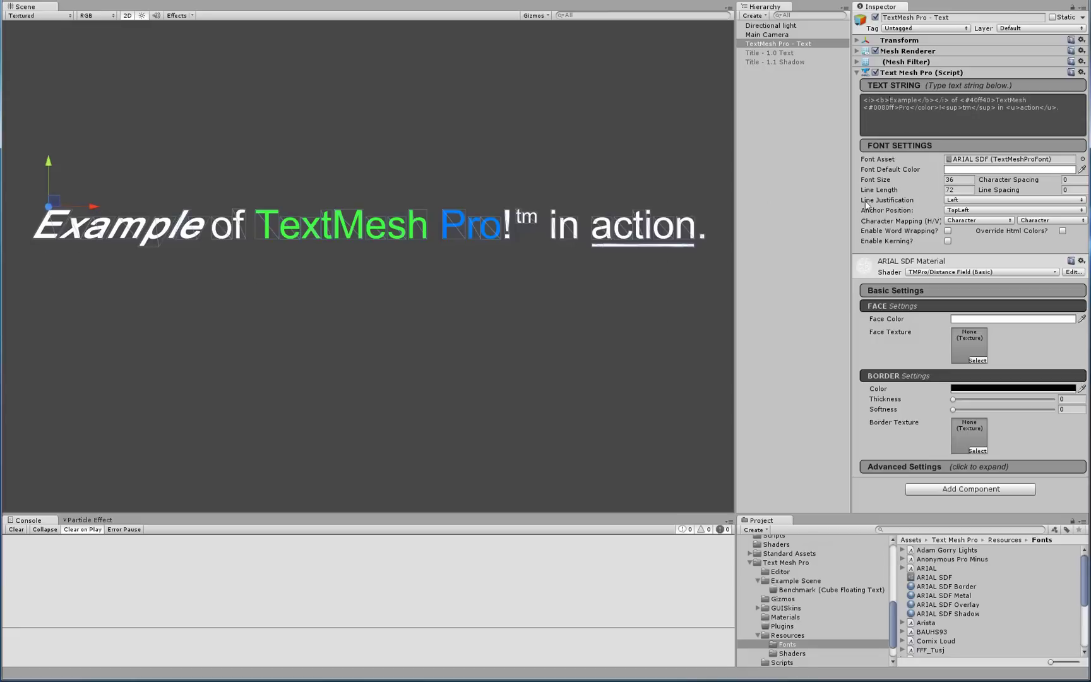
- Wrap the E of Example in <size=+14>…</size> tags
type("<size")
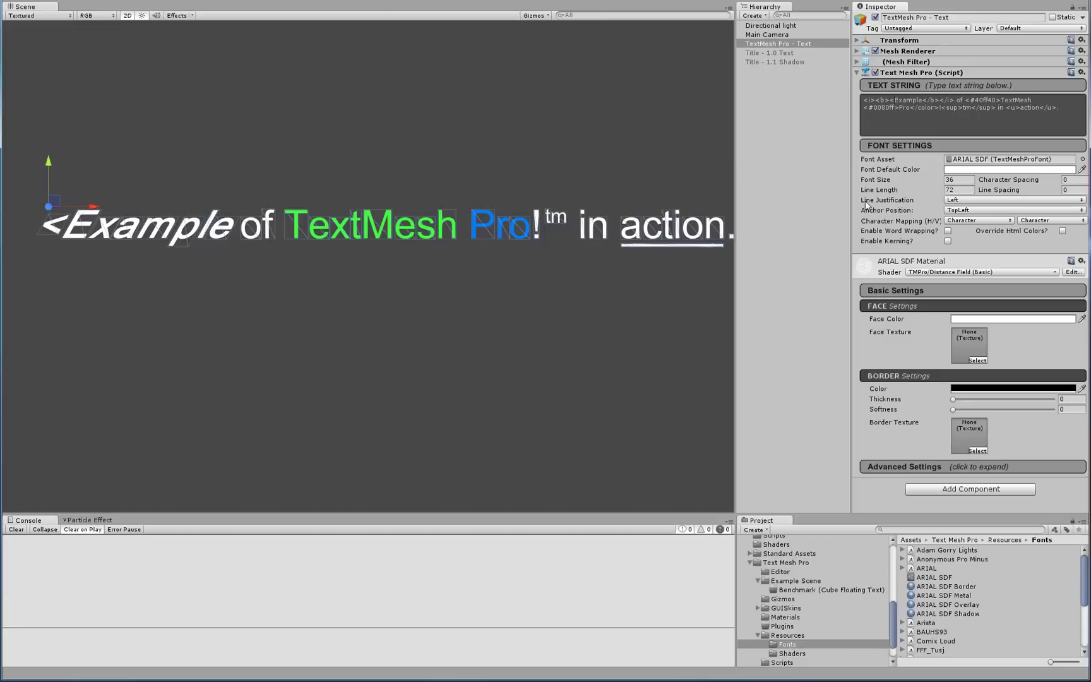
type("=")
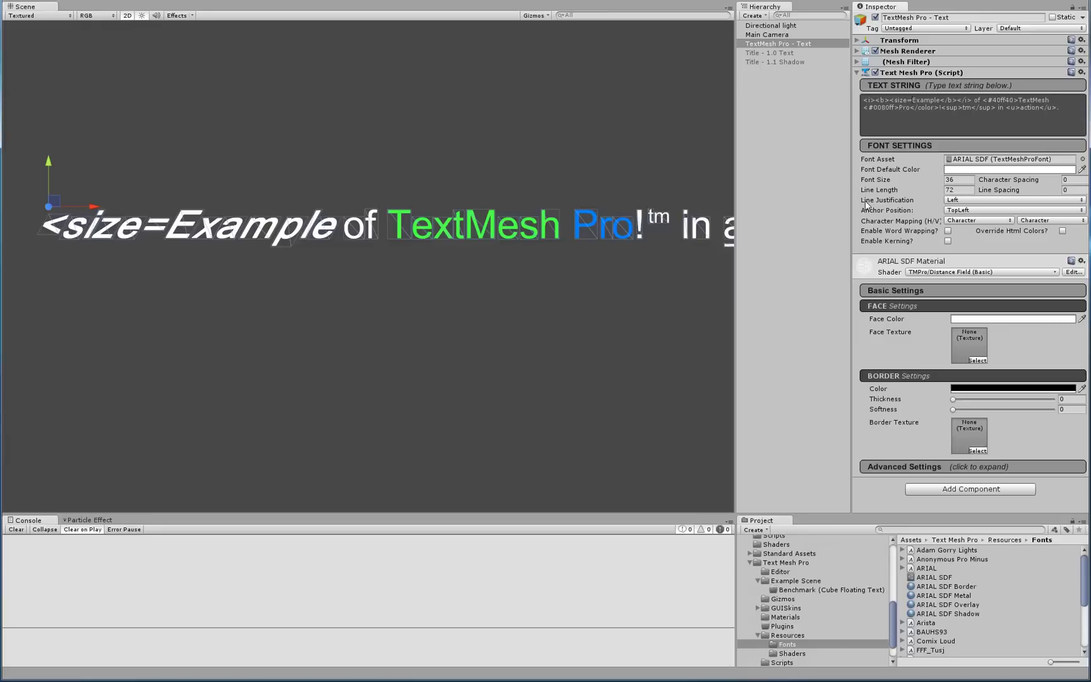
type("48>")
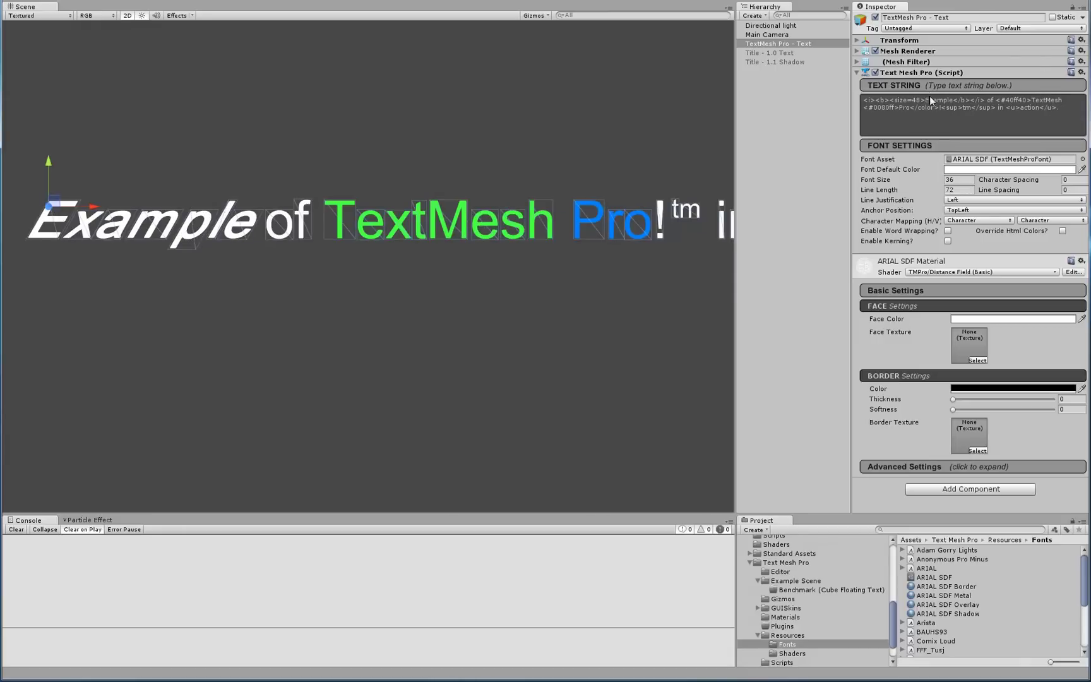
key("Right")
type("<")
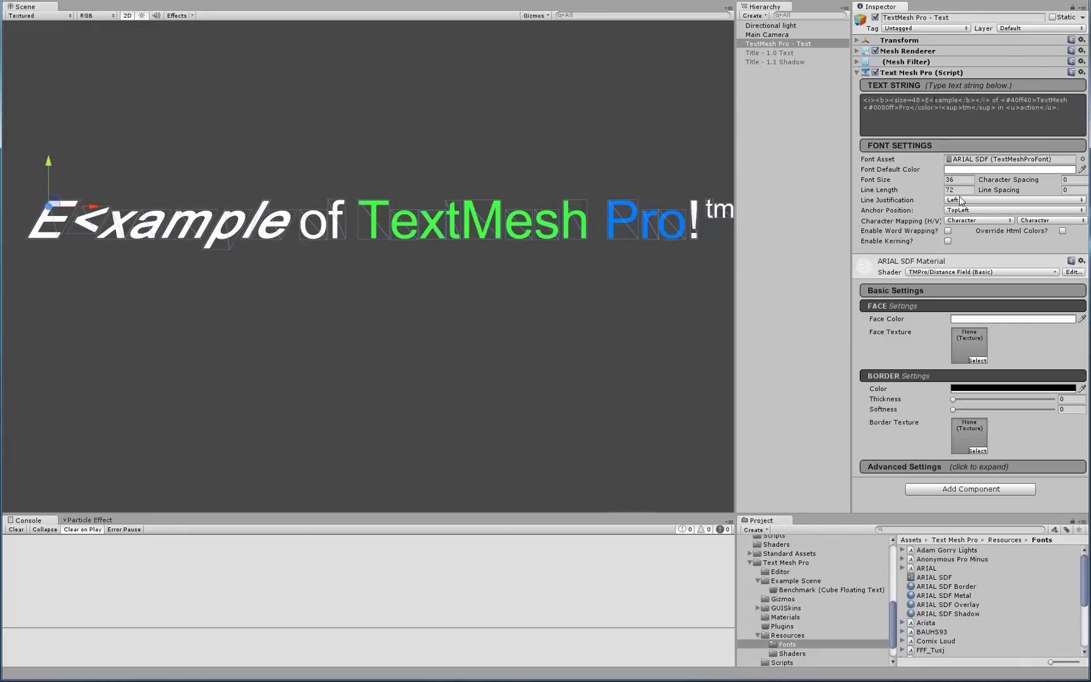
type("/size>")
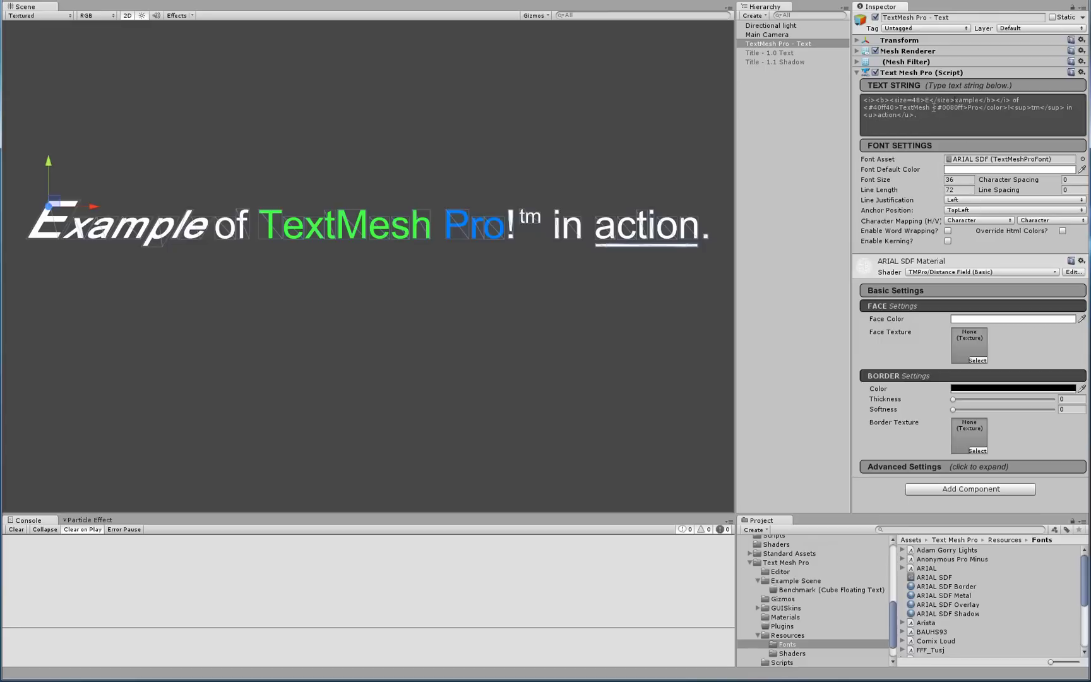
key("BackSpace")
type("5")
type("+")
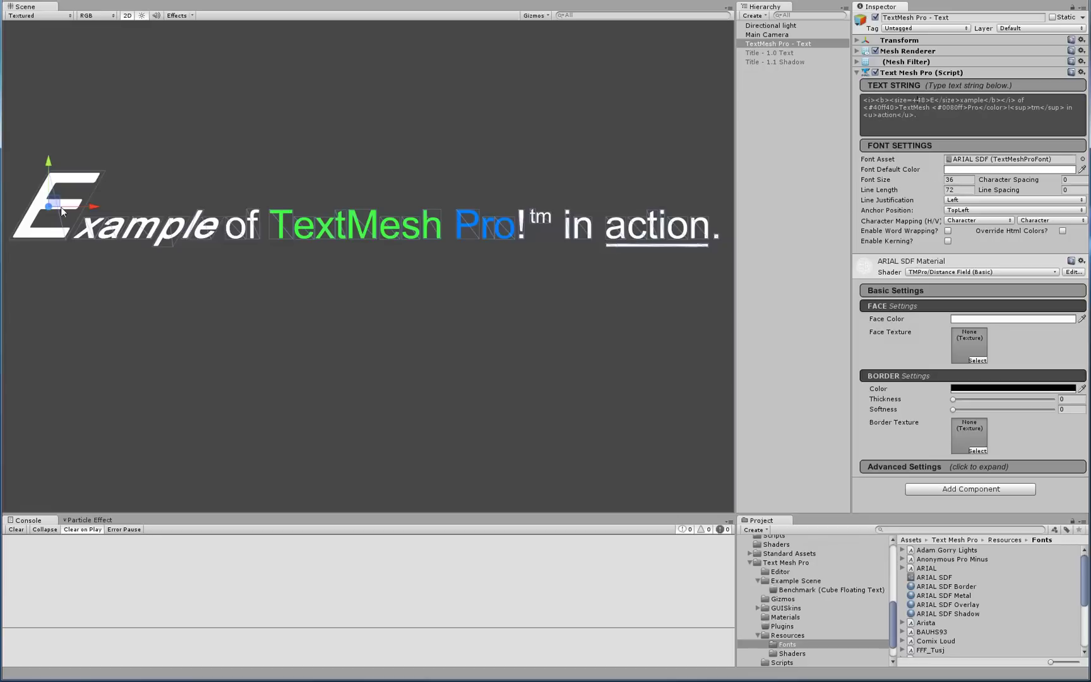
key("BackSpace")
key("BackSpace")
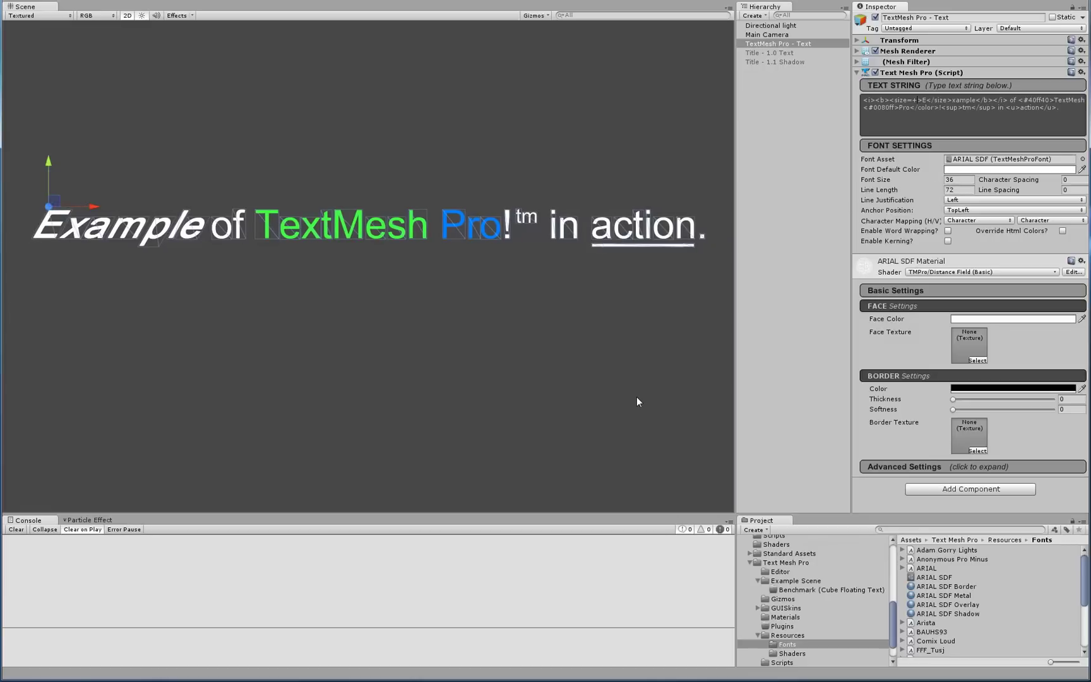
type("14")
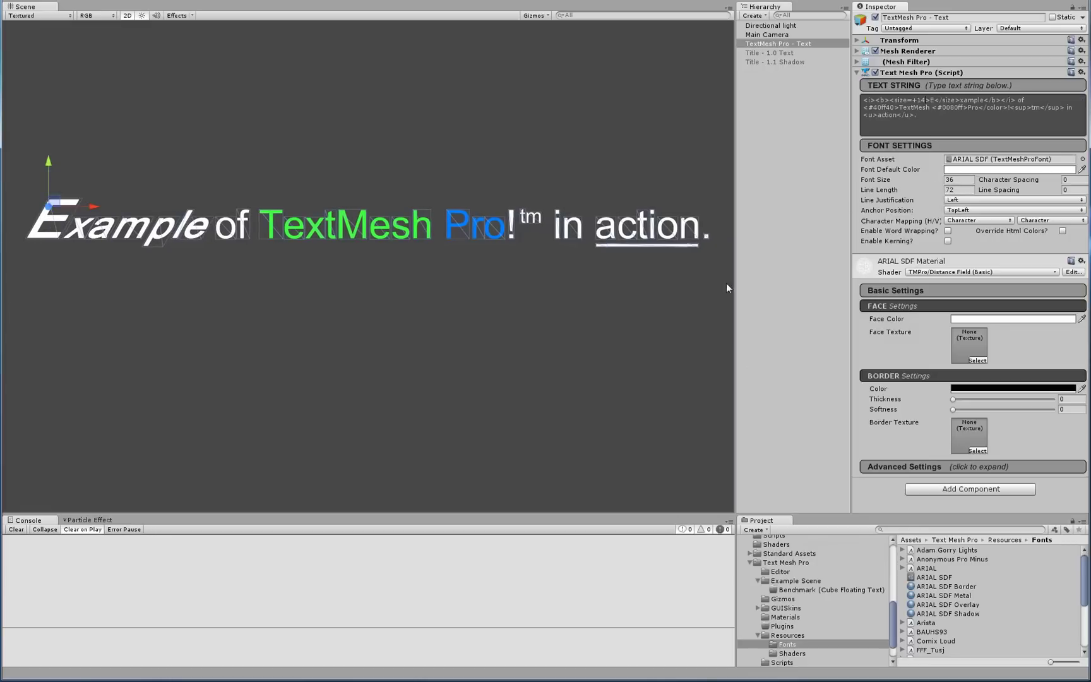
left_click(445, 273)
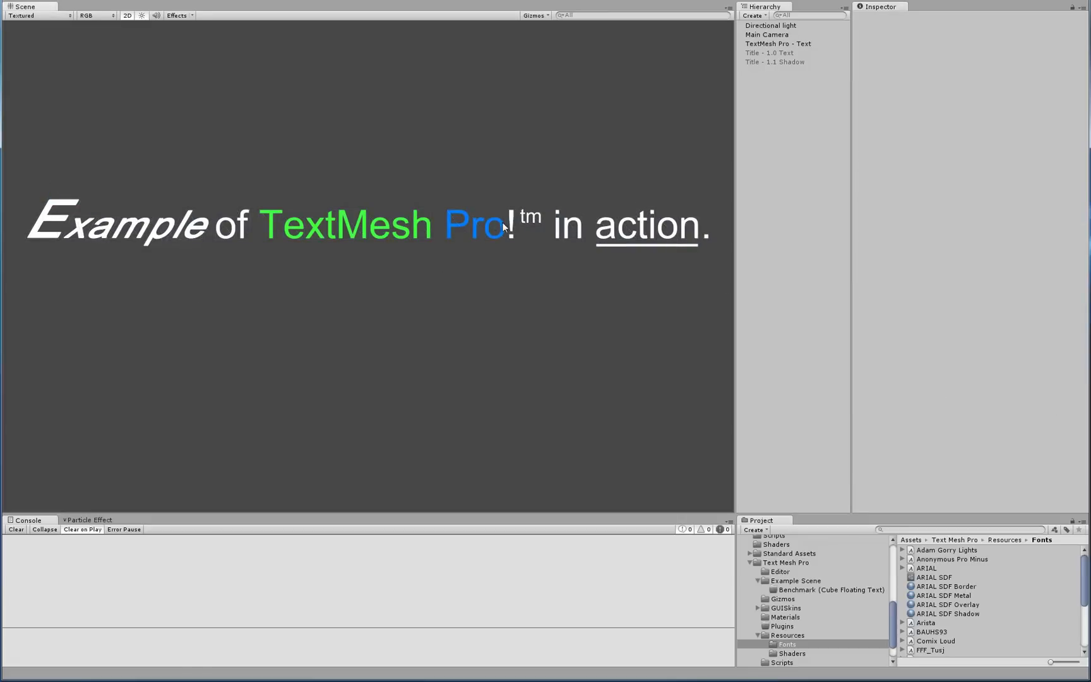
left_click(769, 45)
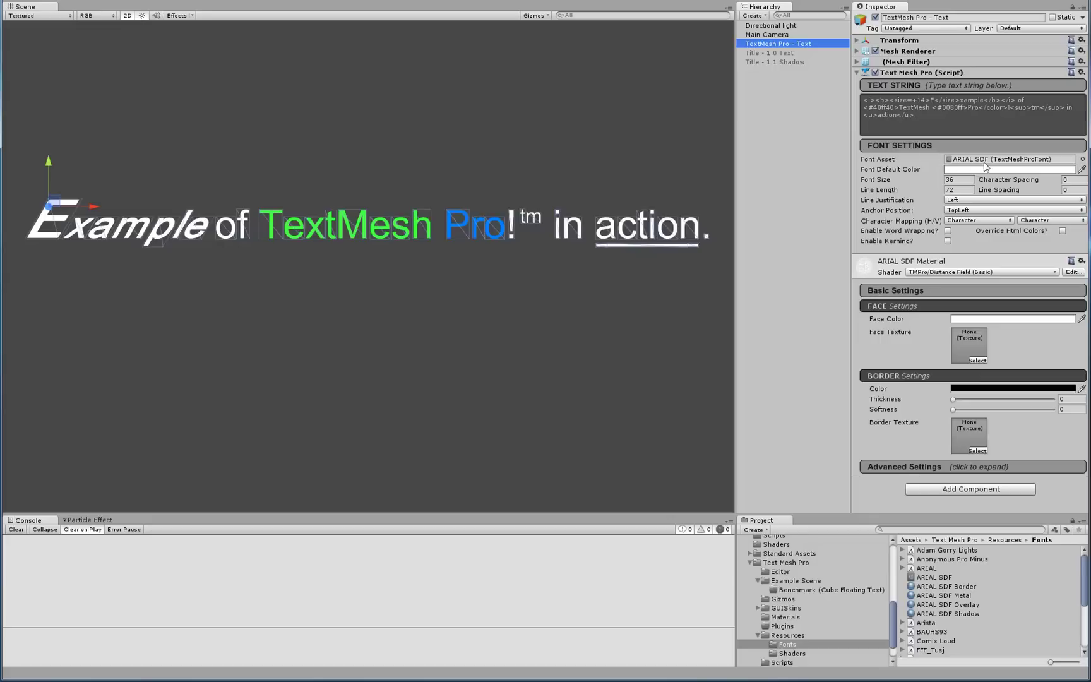
left_click(1082, 159)
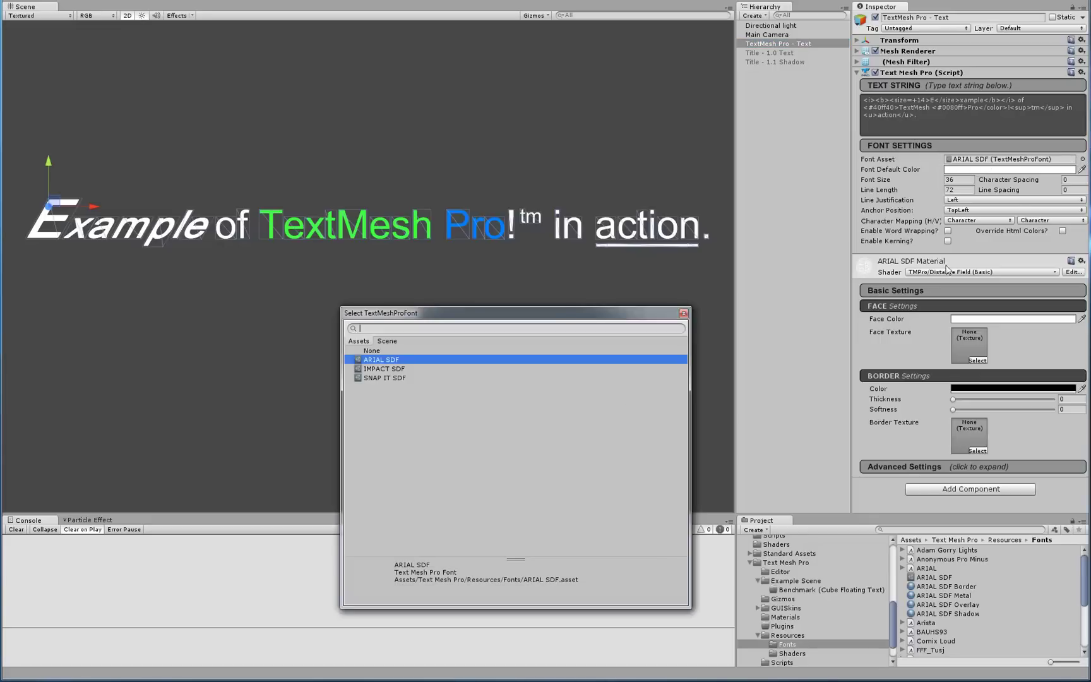
left_click(372, 369)
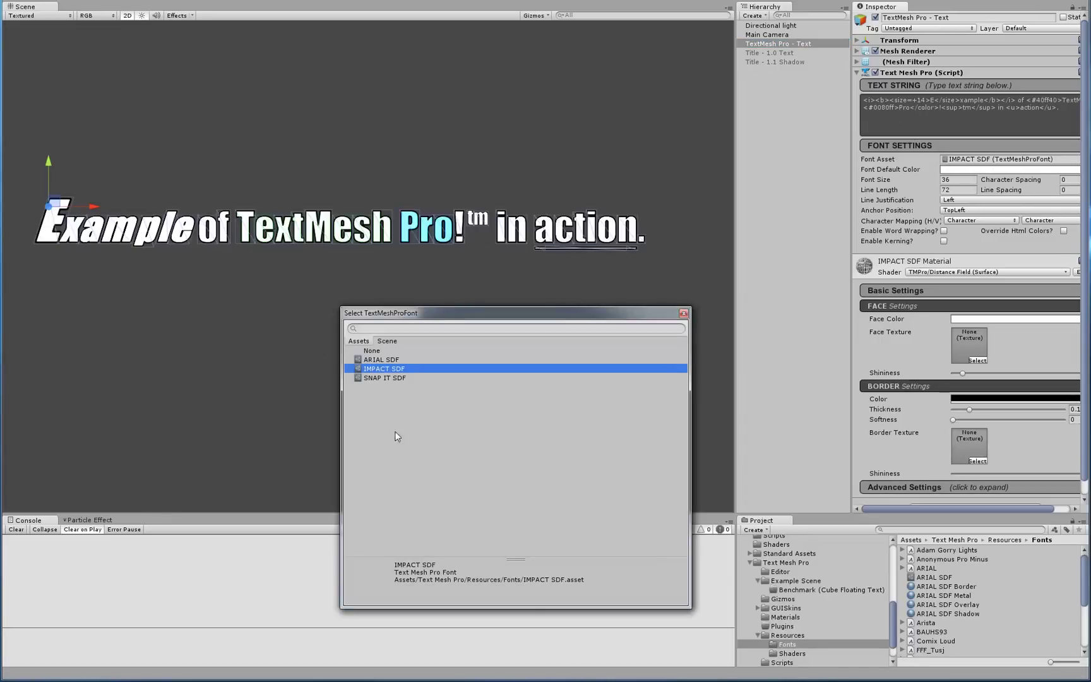
left_click(373, 377)
left_click(379, 360)
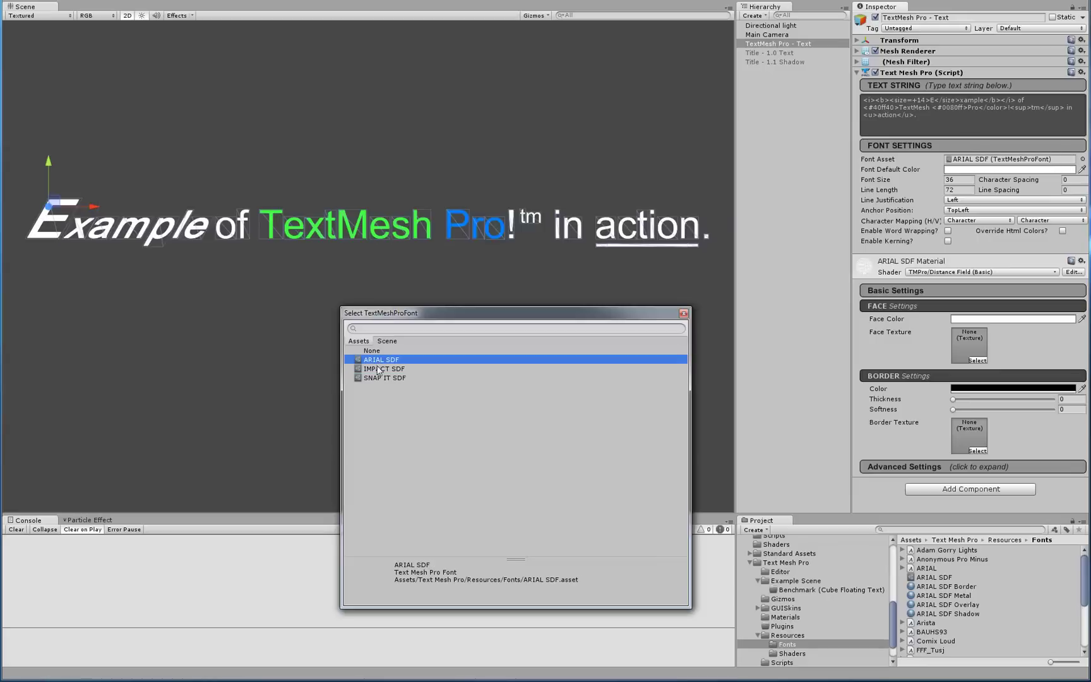
left_click(683, 313)
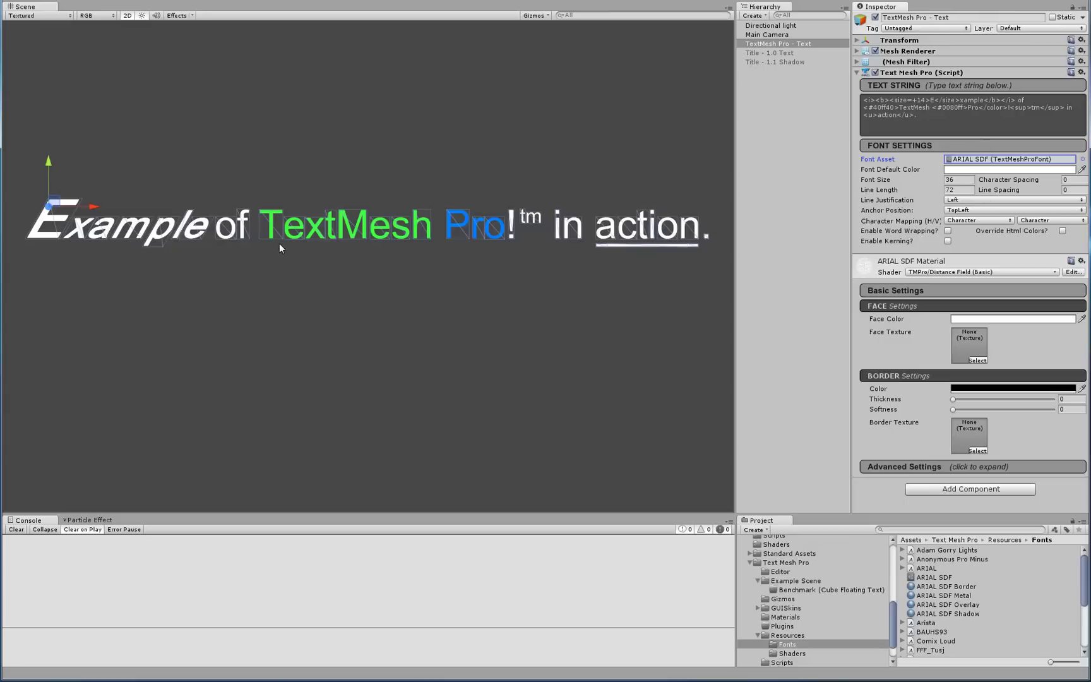
left_click(784, 294)
scroll(432, 305, "down", 10)
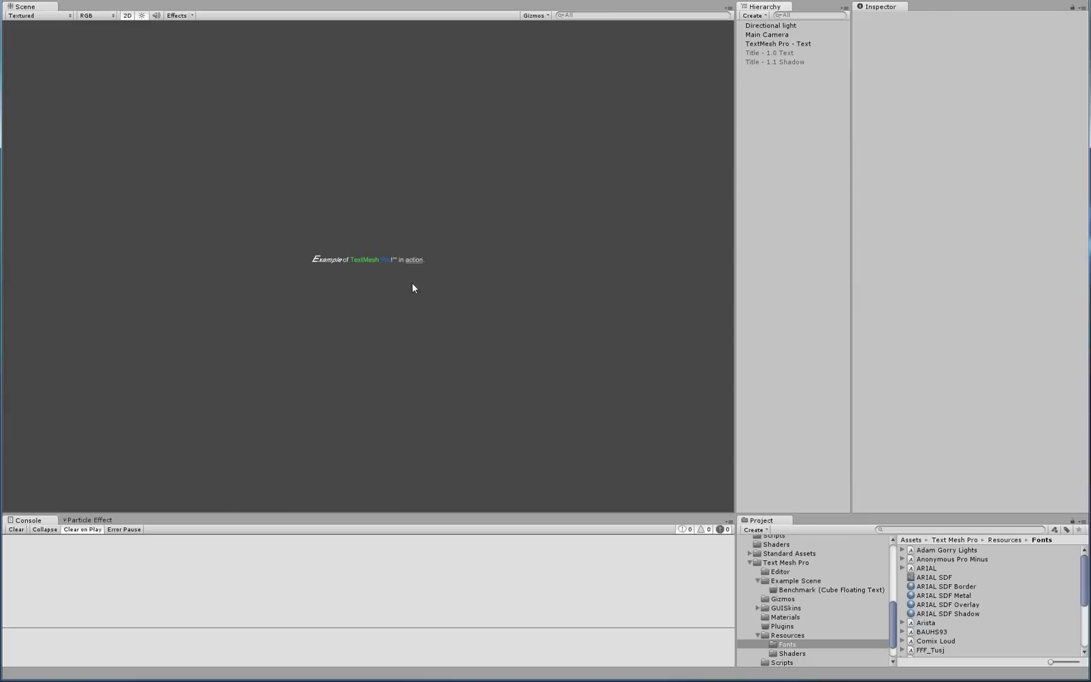
scroll(413, 287, "up", 10)
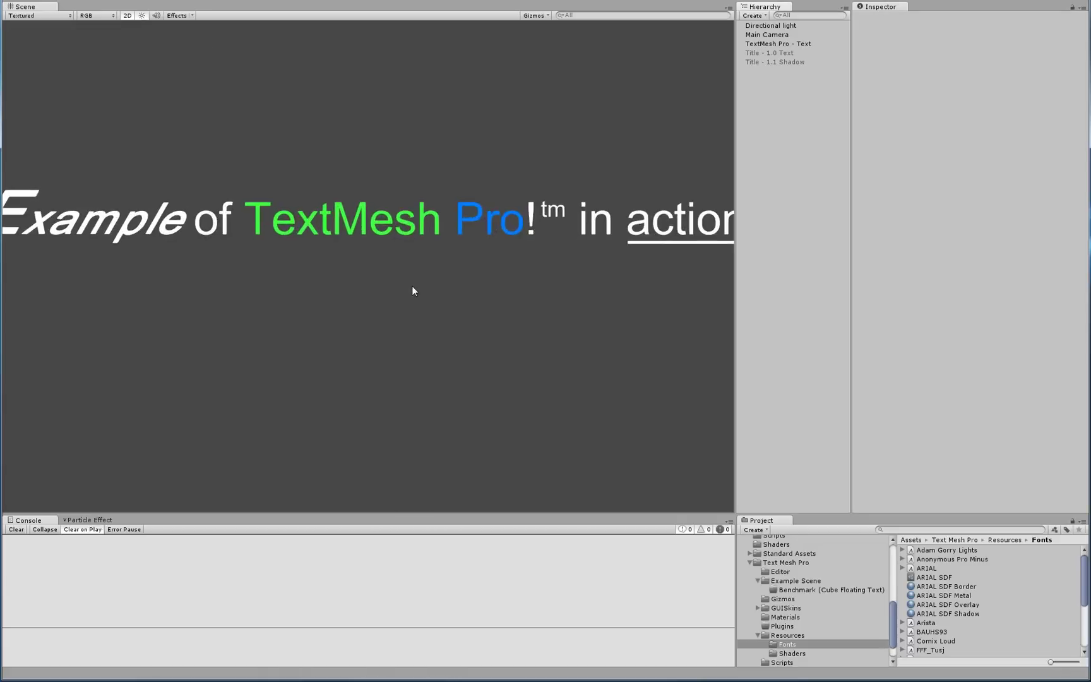
scroll(413, 287, "up", 10)
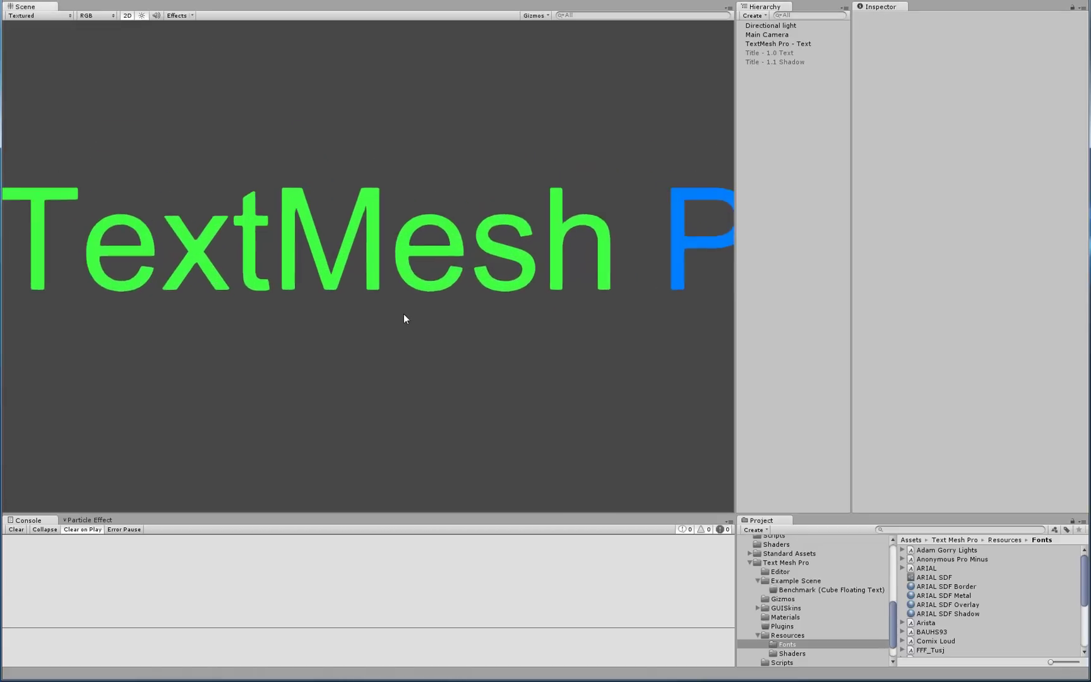
scroll(404, 317, "up", 8)
middle_click_drag(373, 280, 502, 259)
middle_click_drag(623, 261, 636, 285)
scroll(326, 256, "down", 10)
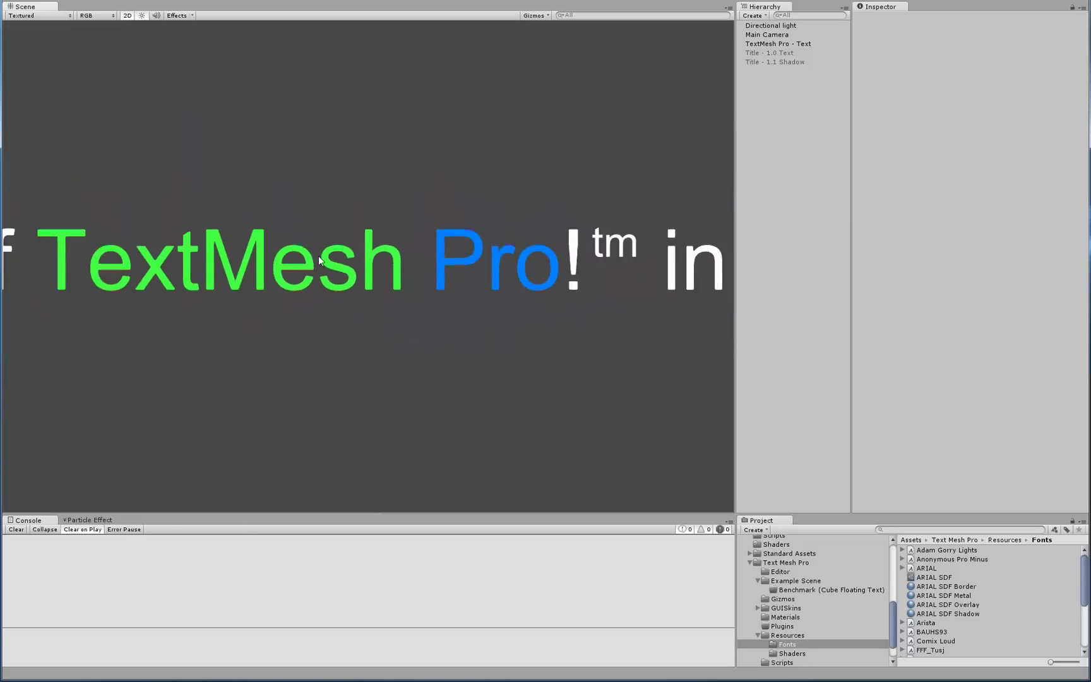
scroll(319, 261, "down", 6)
middle_click_drag(310, 275, 389, 252)
- Experiment with font size and character spacing, leaving font size 36 and character spacing 0
left_click(784, 43)
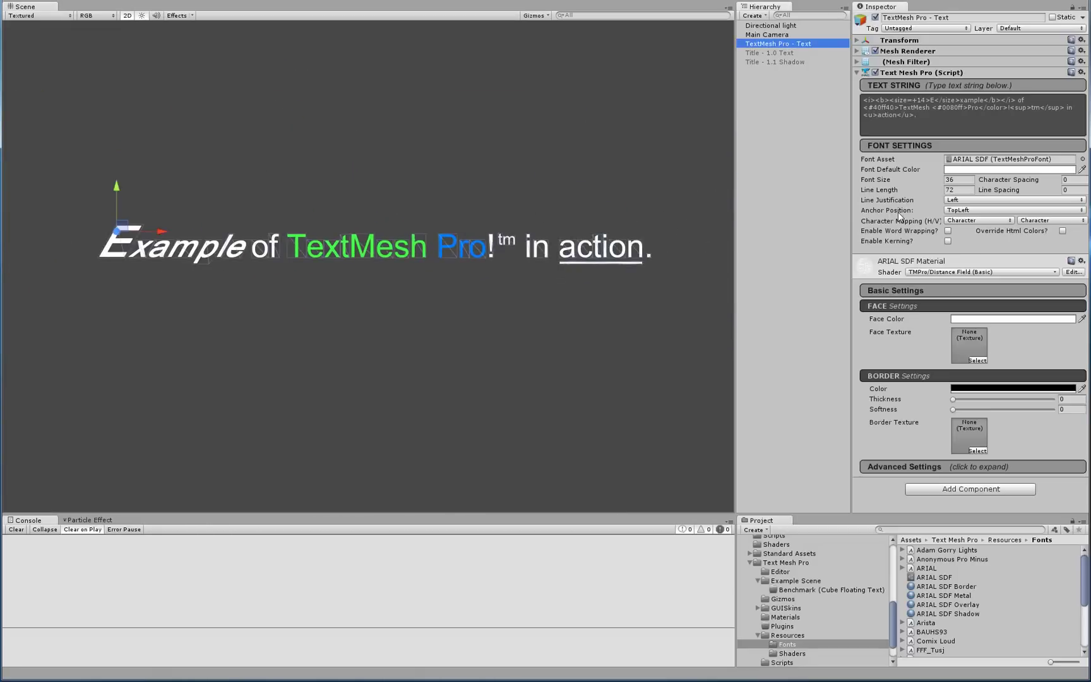
left_click_drag(890, 179, 976, 190)
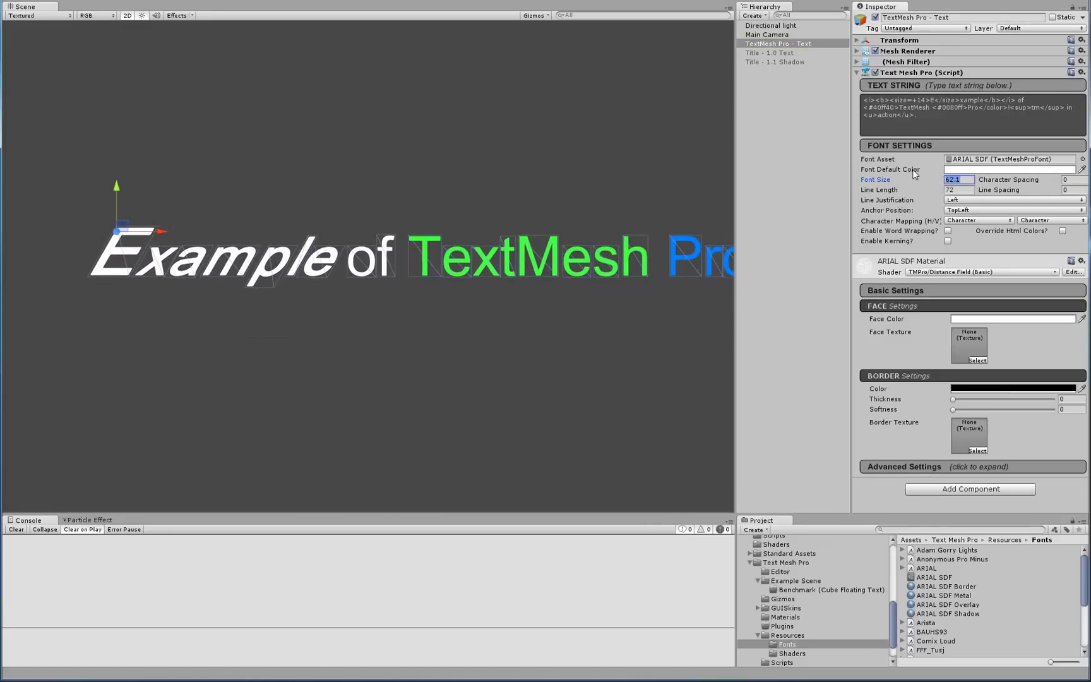
type("36")
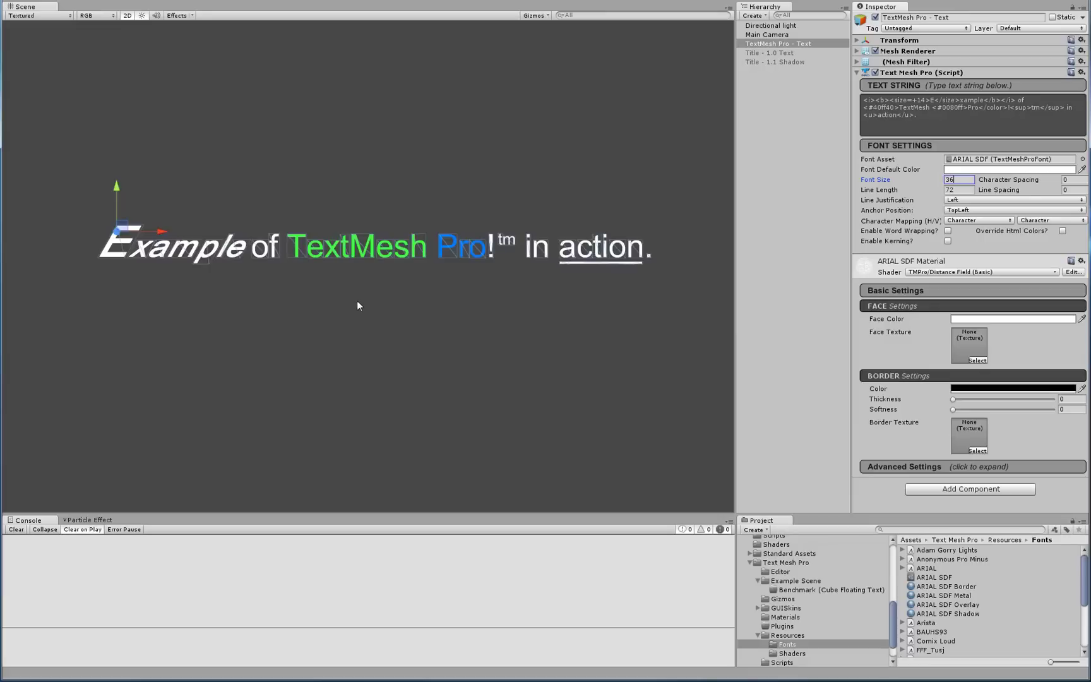
scroll(360, 297, "up", 2)
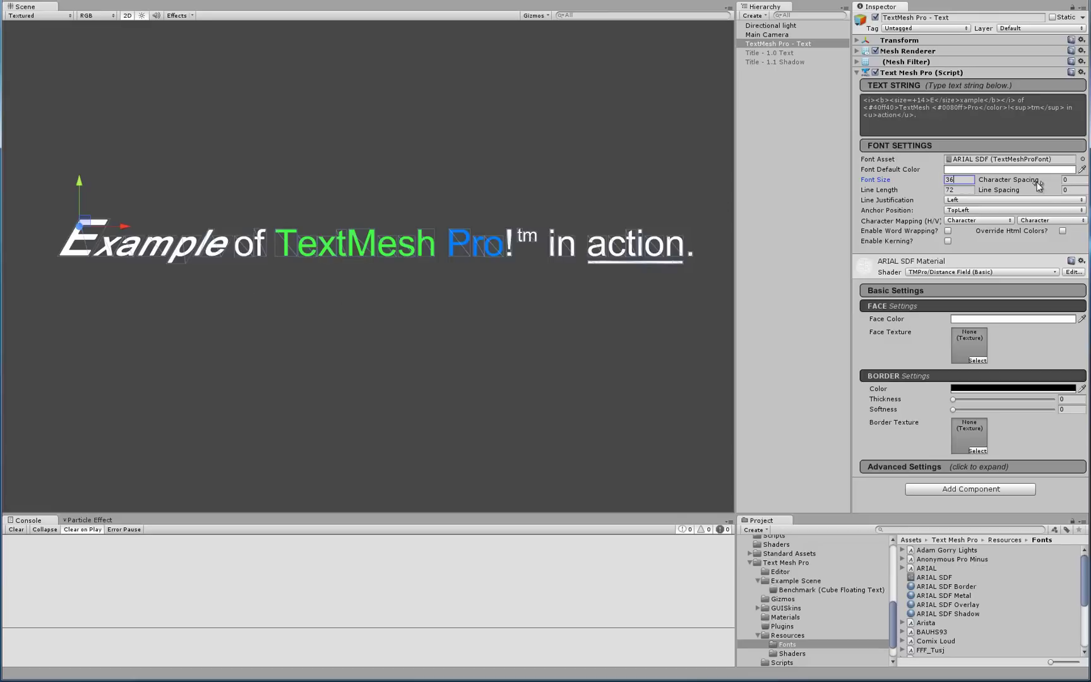
mouse_move(1025, 178)
left_mouse_down()
mouse_move(1042, 183)
mouse_move(1031, 182)
left_mouse_up()
double_click(1069, 179)
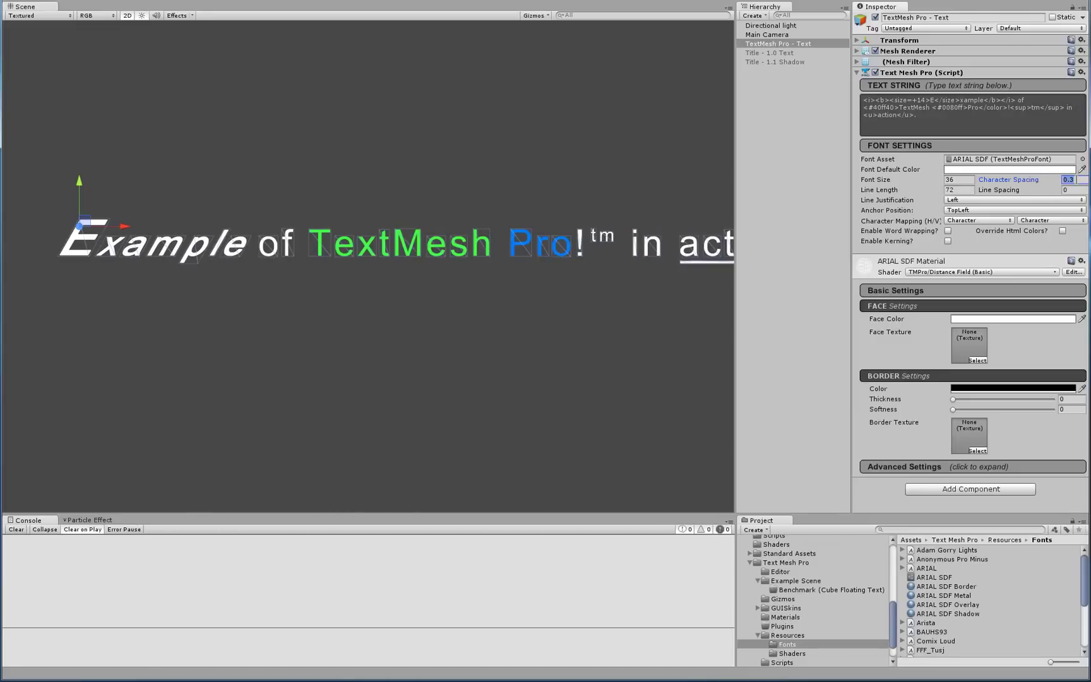
type("0")
key("Tab")
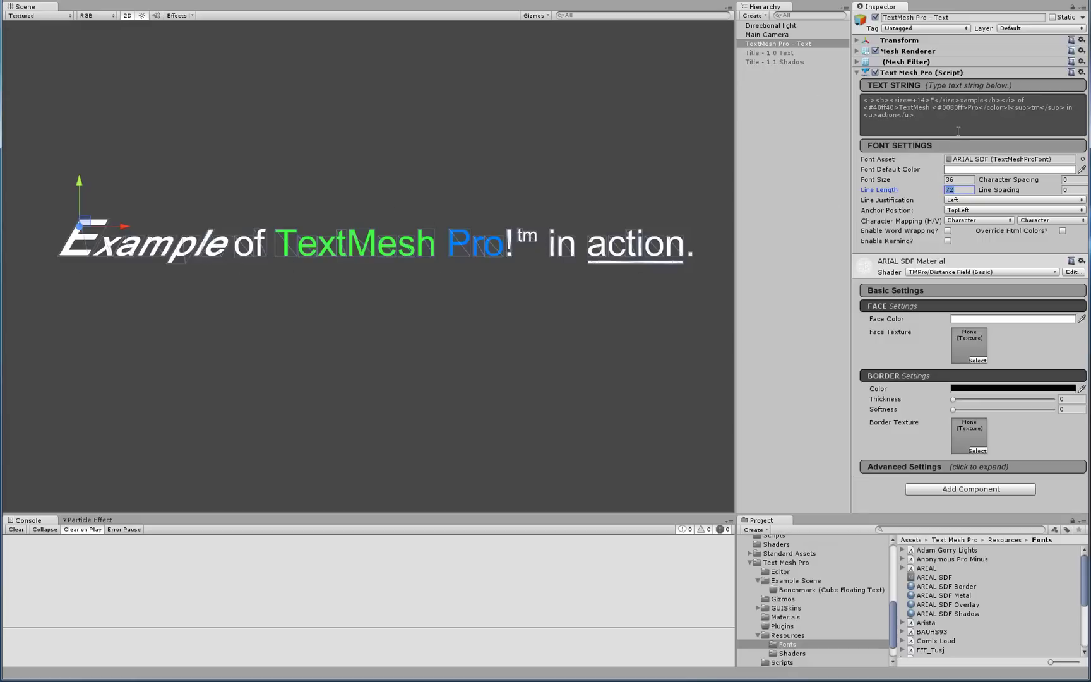
- Try a manual line break before 'in action' in the text string, then remove it
left_click(1067, 109)
left_click(1051, 110)
key("Return")
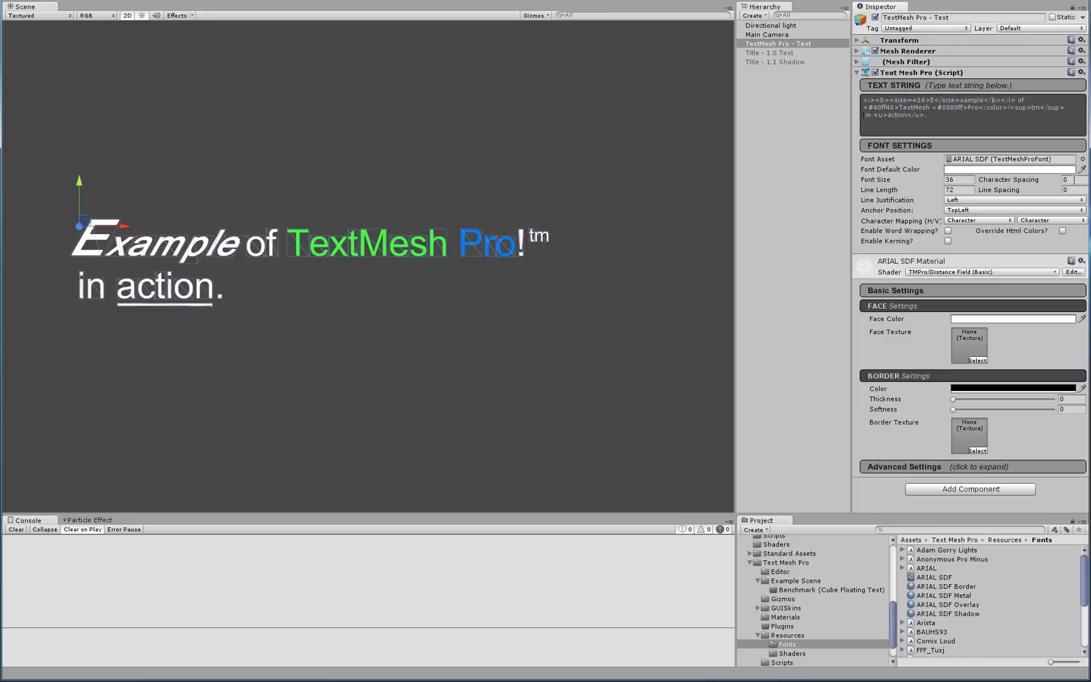
key("BackSpace")
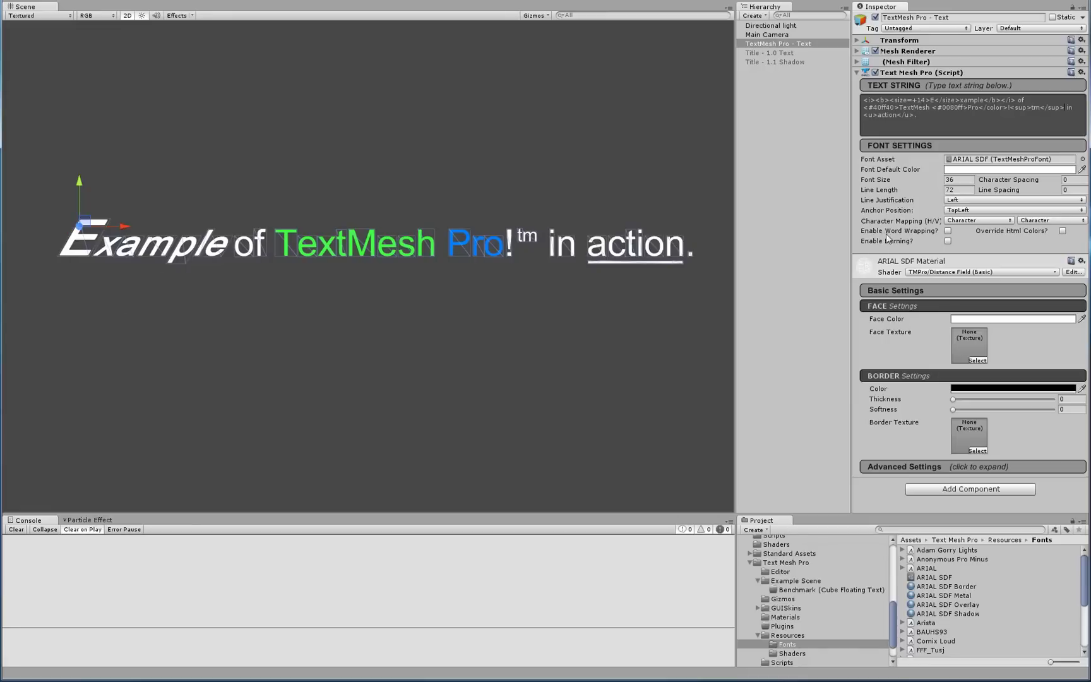
- Enable word wrapping and narrow the wrap width to about 26.22 so the text wraps onto three lines
left_click(947, 230)
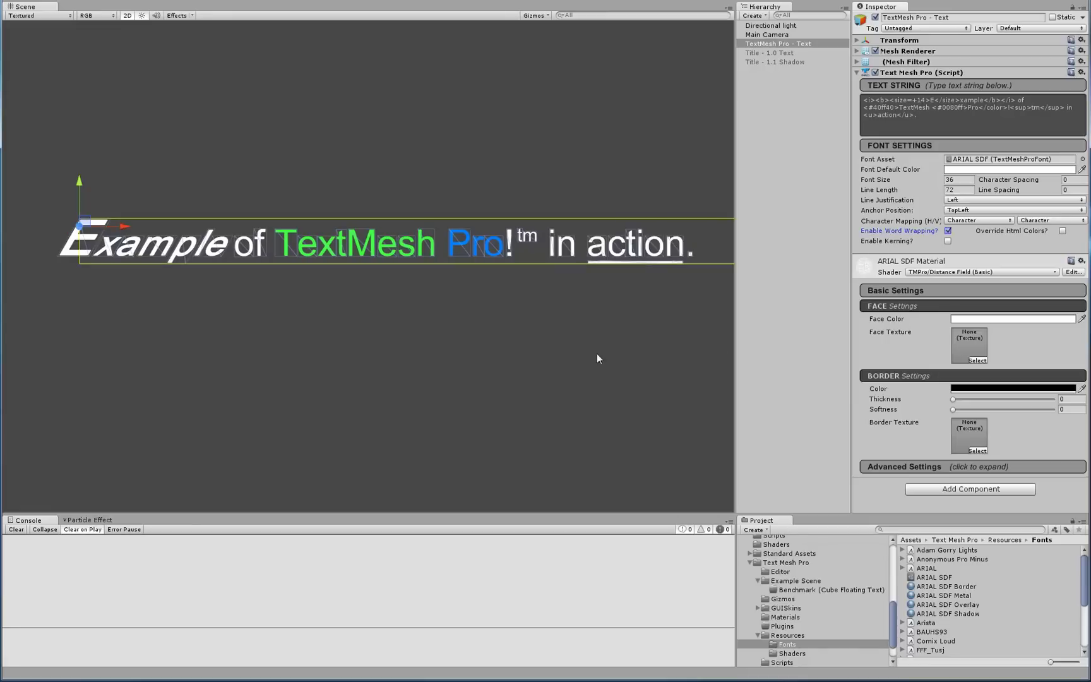
middle_click_drag(466, 309, 445, 310)
scroll(442, 307, "down", 2)
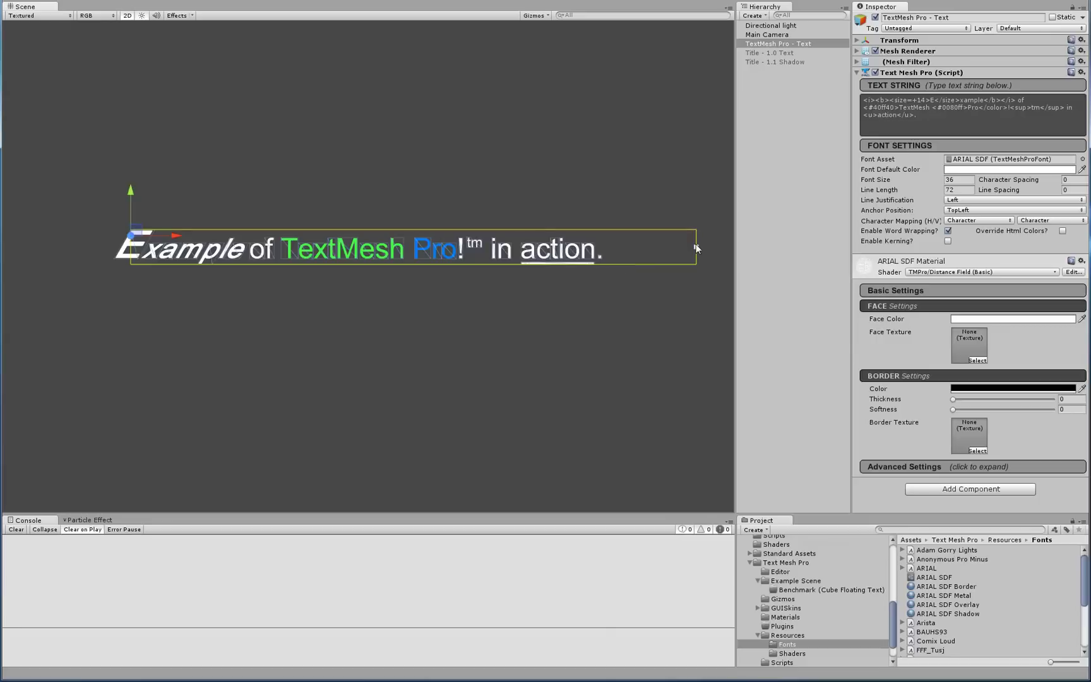
left_click_drag(696, 248, 339, 267)
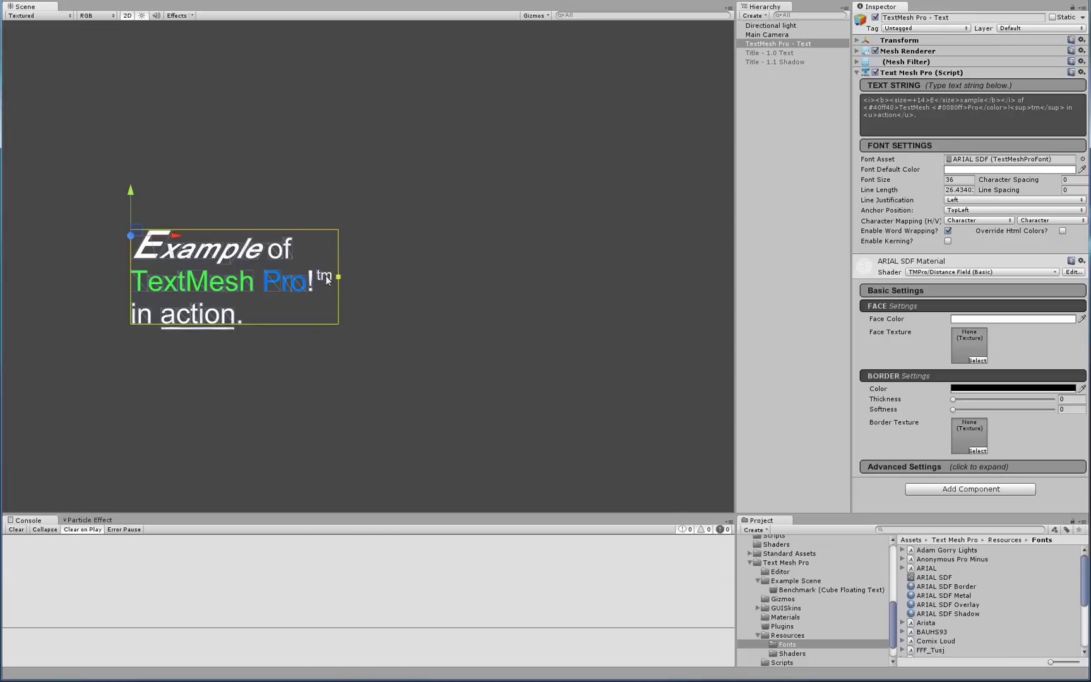
middle_click_drag(237, 272, 386, 254)
scroll(385, 254, "up", 5)
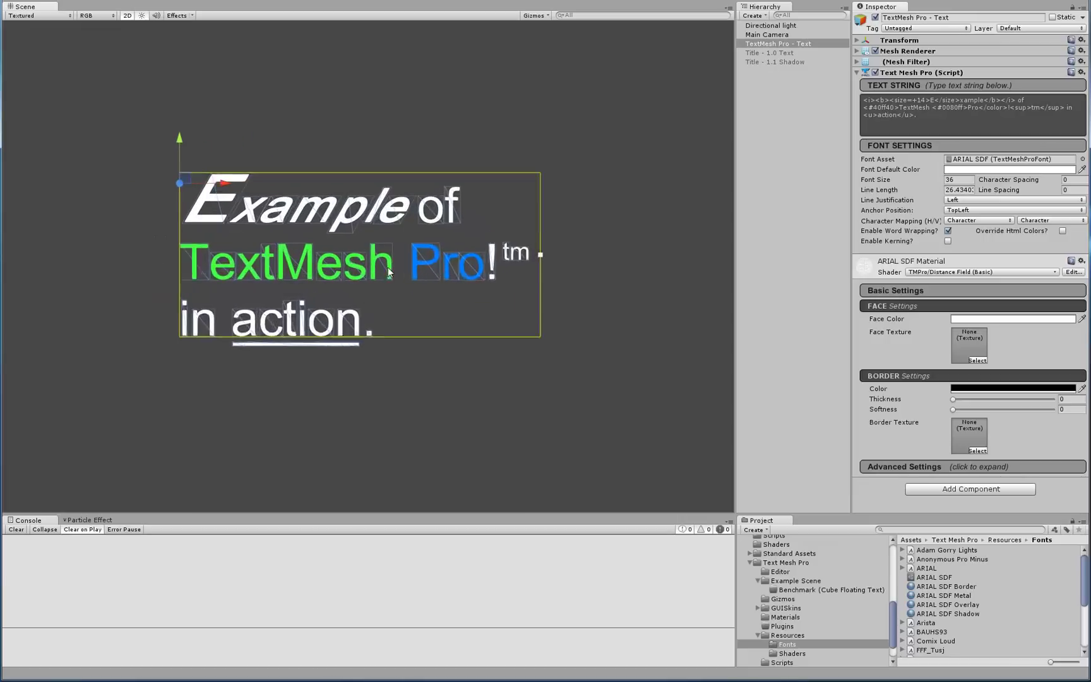
scroll(370, 270, "up", 4)
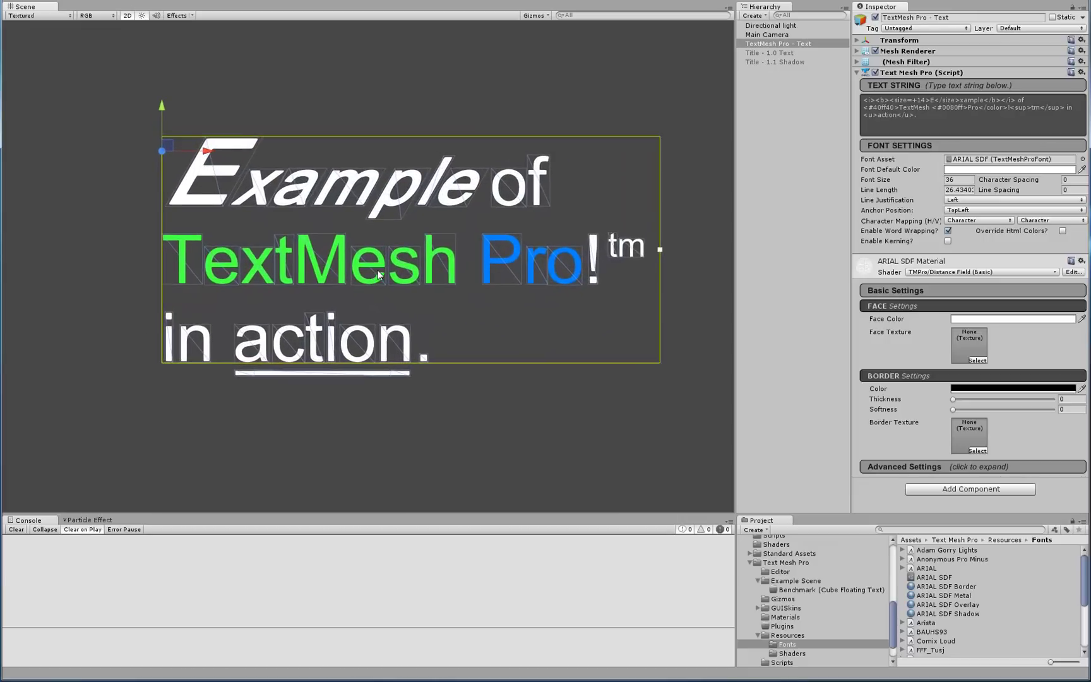
scroll(362, 245, "up", 1)
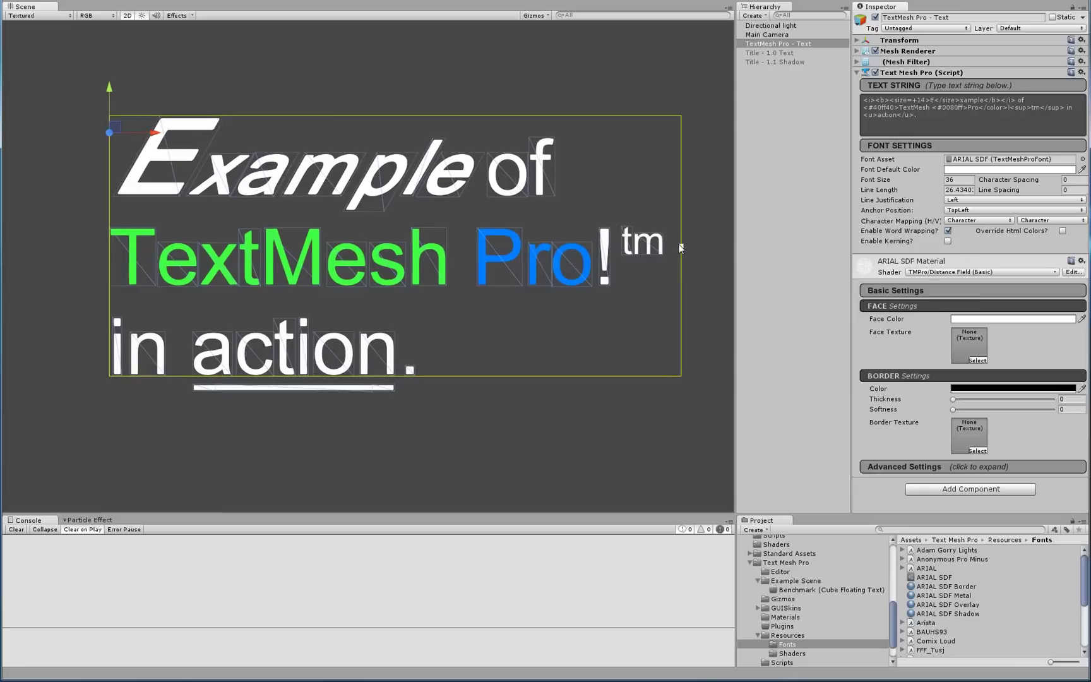
mouse_move(682, 247)
left_mouse_down()
mouse_move(694, 245)
mouse_move(677, 246)
left_mouse_up()
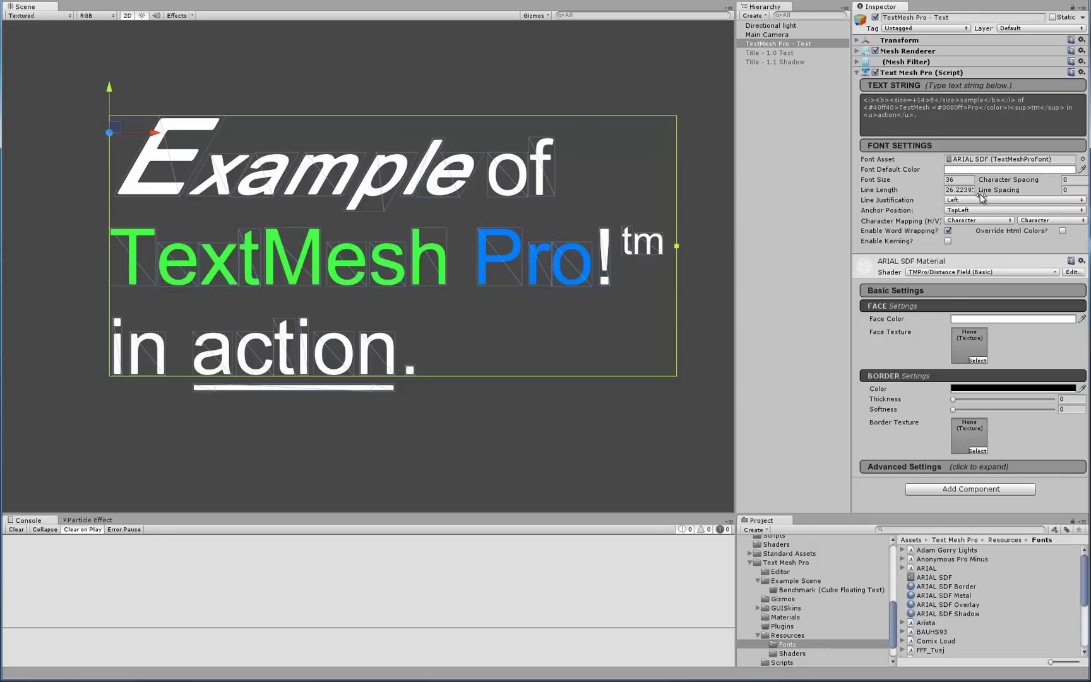
mouse_move(1008, 194)
left_mouse_down()
mouse_move(1090, 189)
mouse_move(25, 165)
mouse_move(1021, 192)
left_mouse_up()
- Set line spacing to 0 and, after trying Right and Justified, set line justification to Center
type("0")
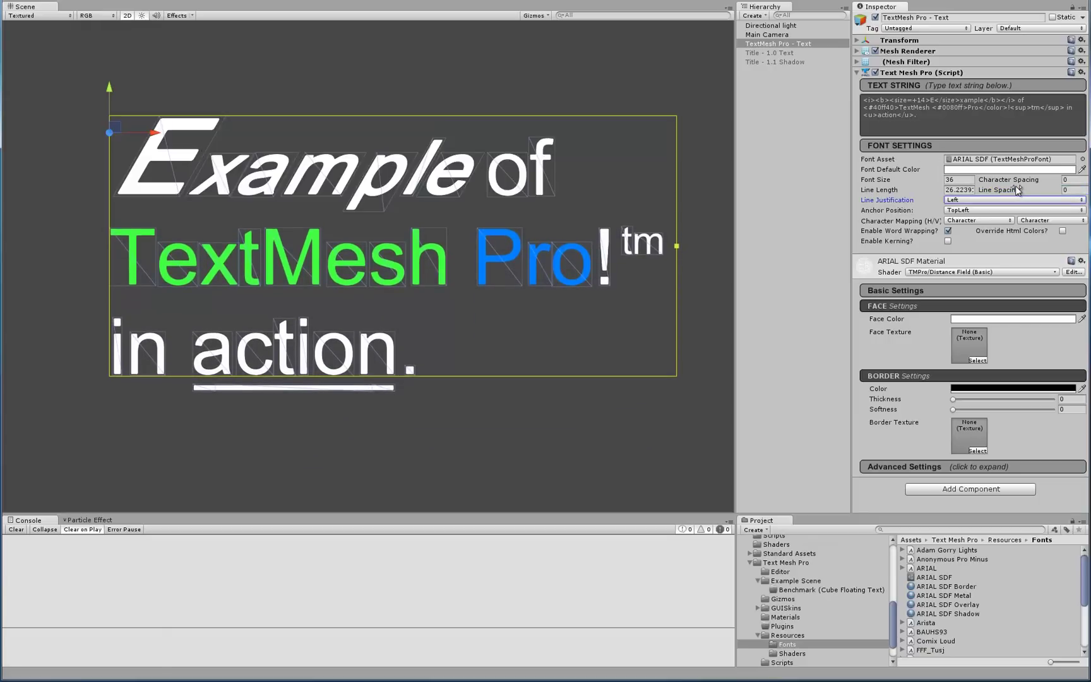
left_click(866, 201)
left_click(964, 200)
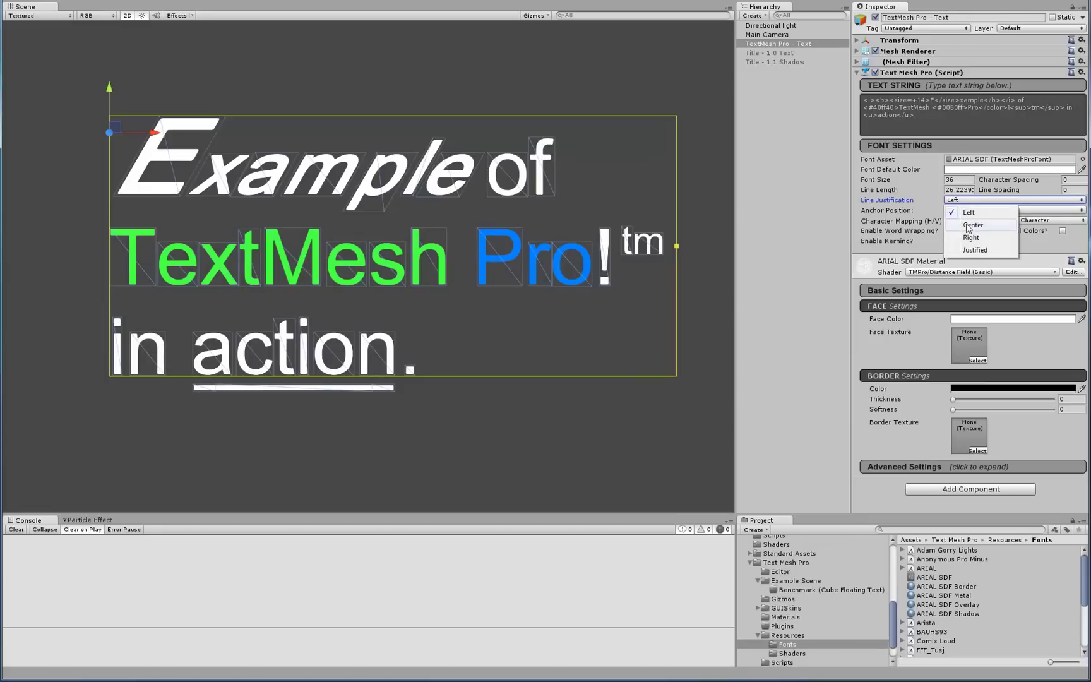
left_click(967, 226)
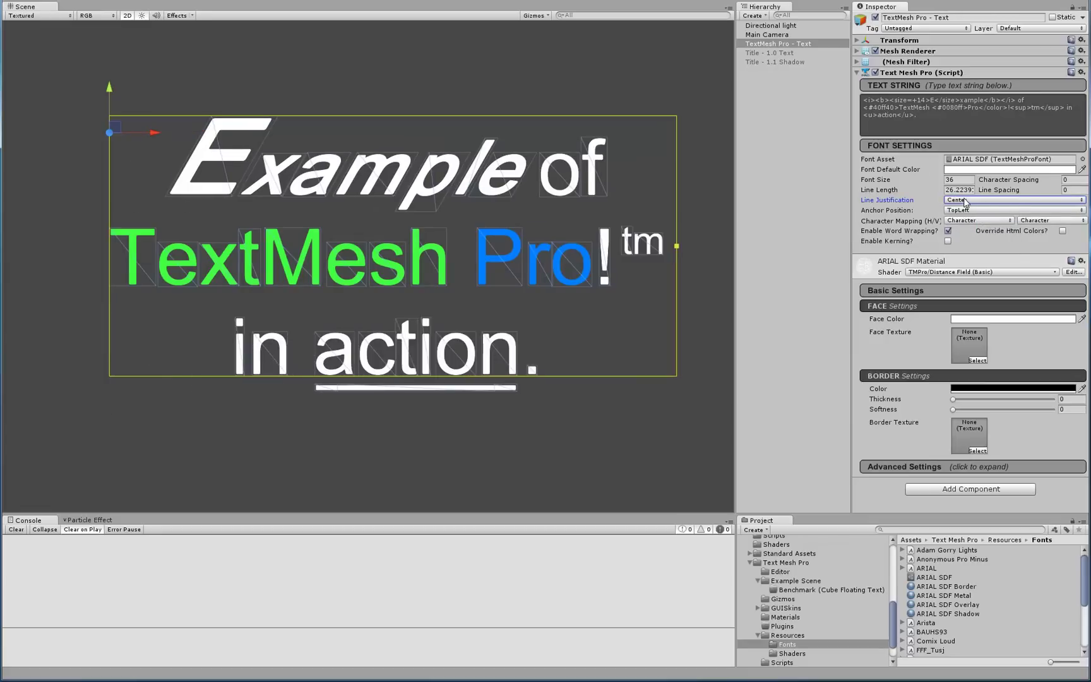
left_click(966, 201)
left_click(970, 239)
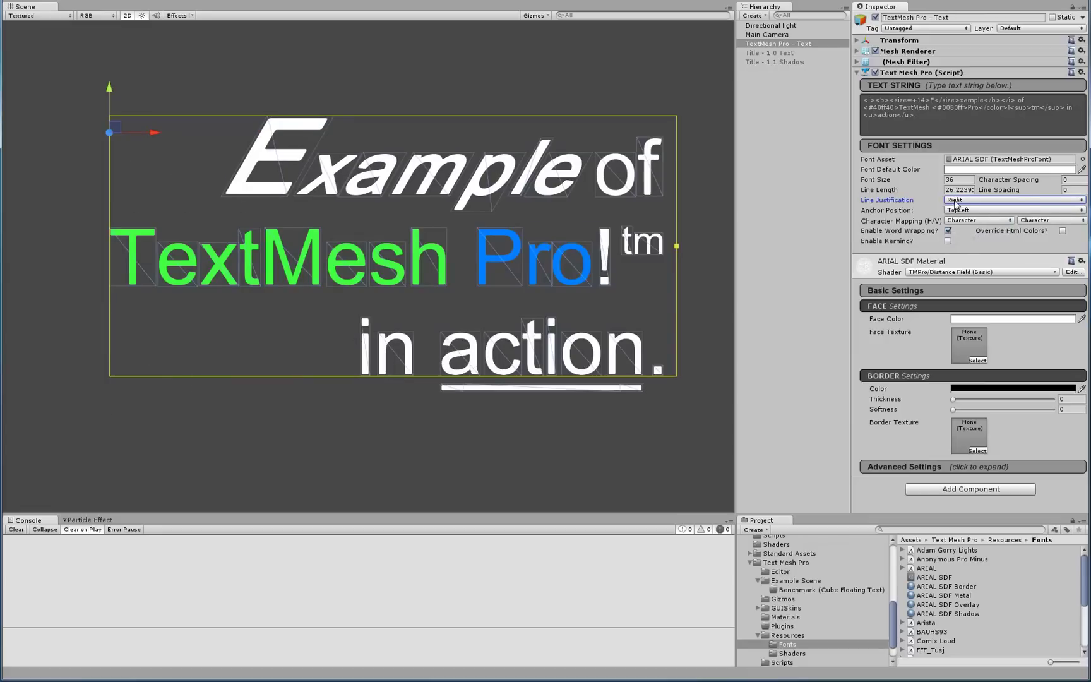
left_click(955, 201)
left_click(972, 251)
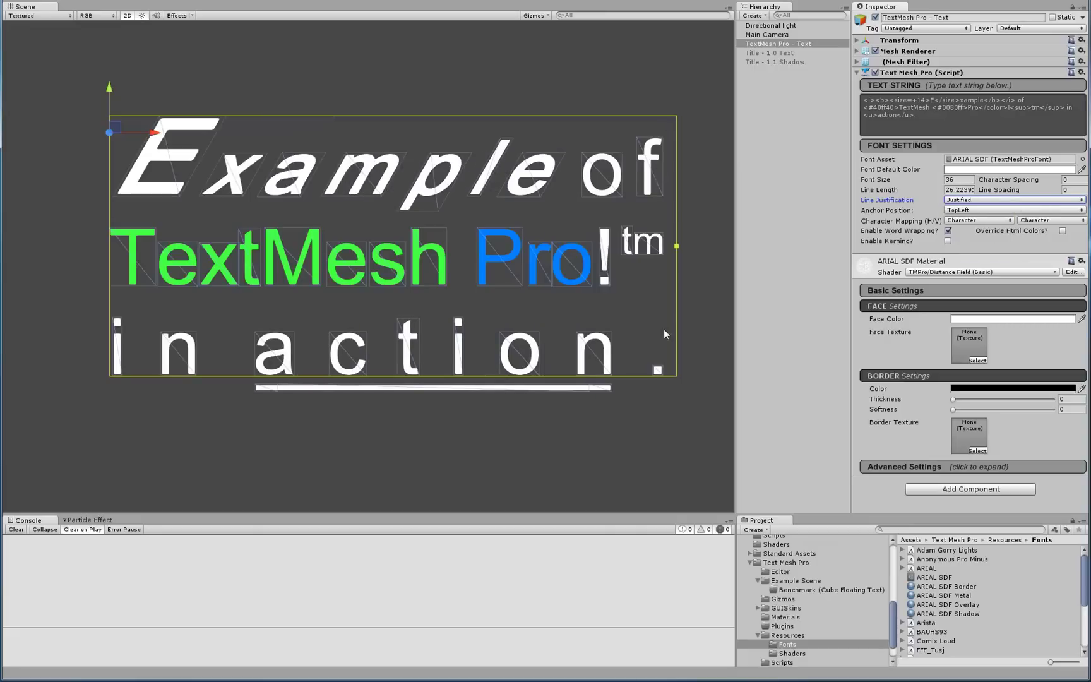
left_click(958, 201)
left_click(969, 226)
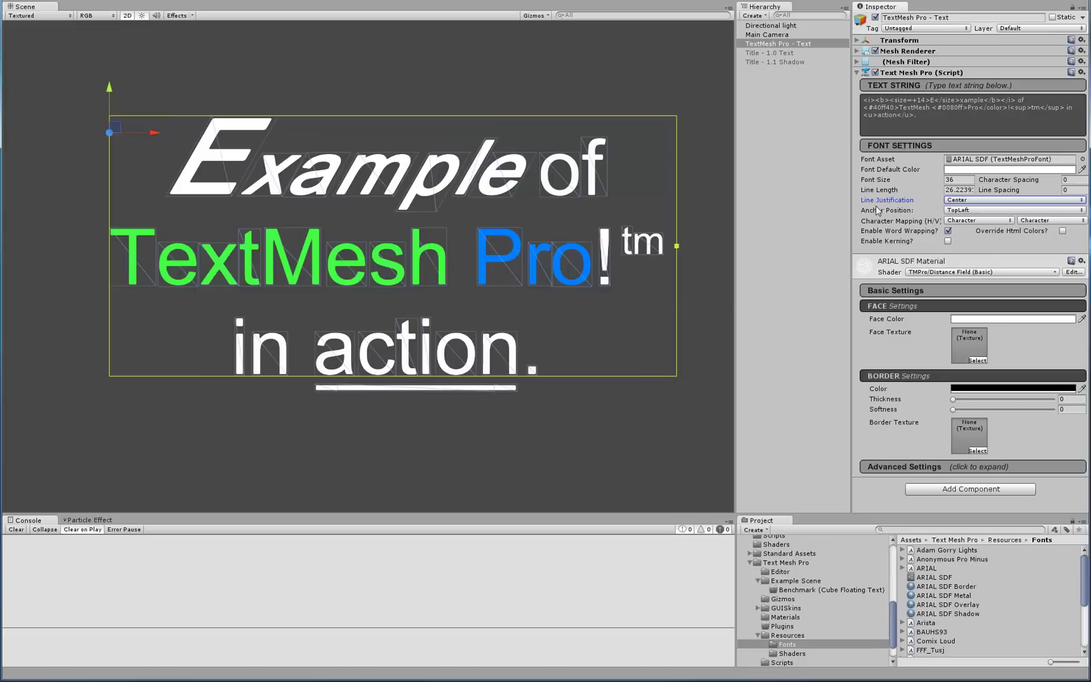
- Set the anchor position to Center and re-centre the text in the Scene view
left_click(964, 213)
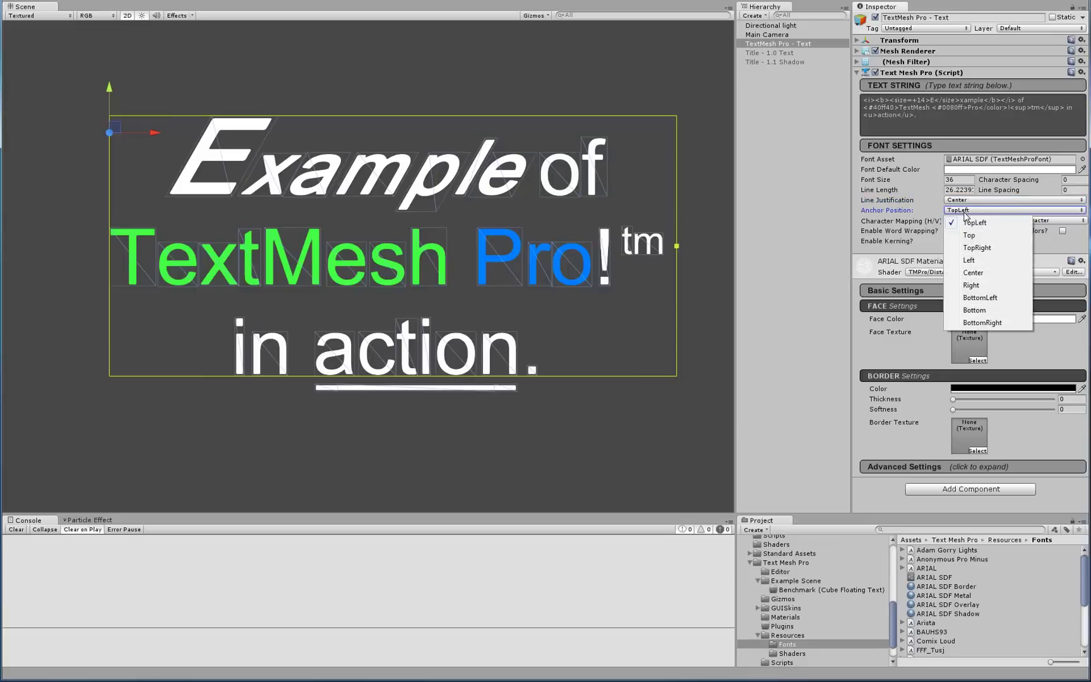
left_click(973, 273)
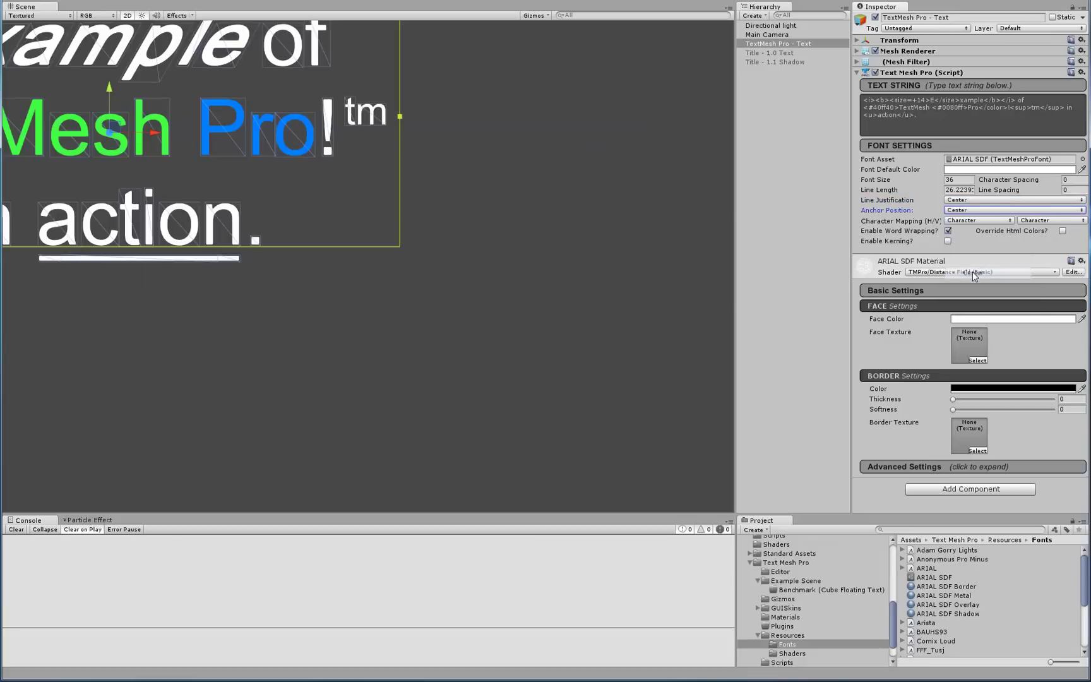
middle_click_drag(149, 166, 410, 276)
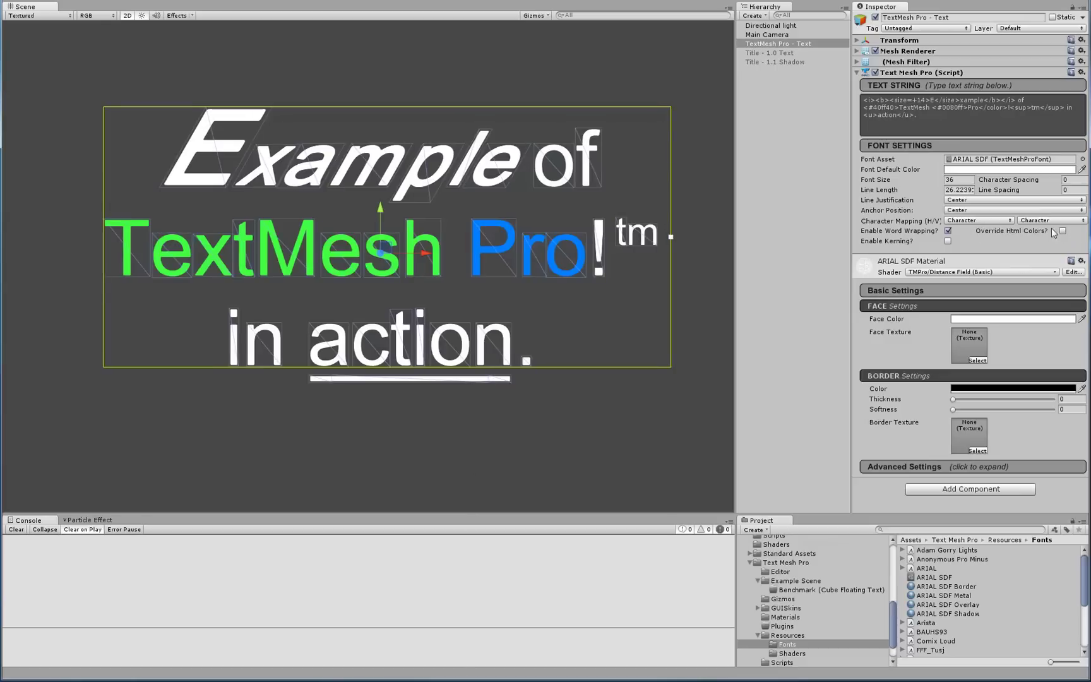
- Toggle word wrapping off and back on, then enable kerning after comparing it off and on
left_click(948, 231)
left_click(948, 231)
left_click(948, 241)
left_click(948, 241)
left_click(948, 241)
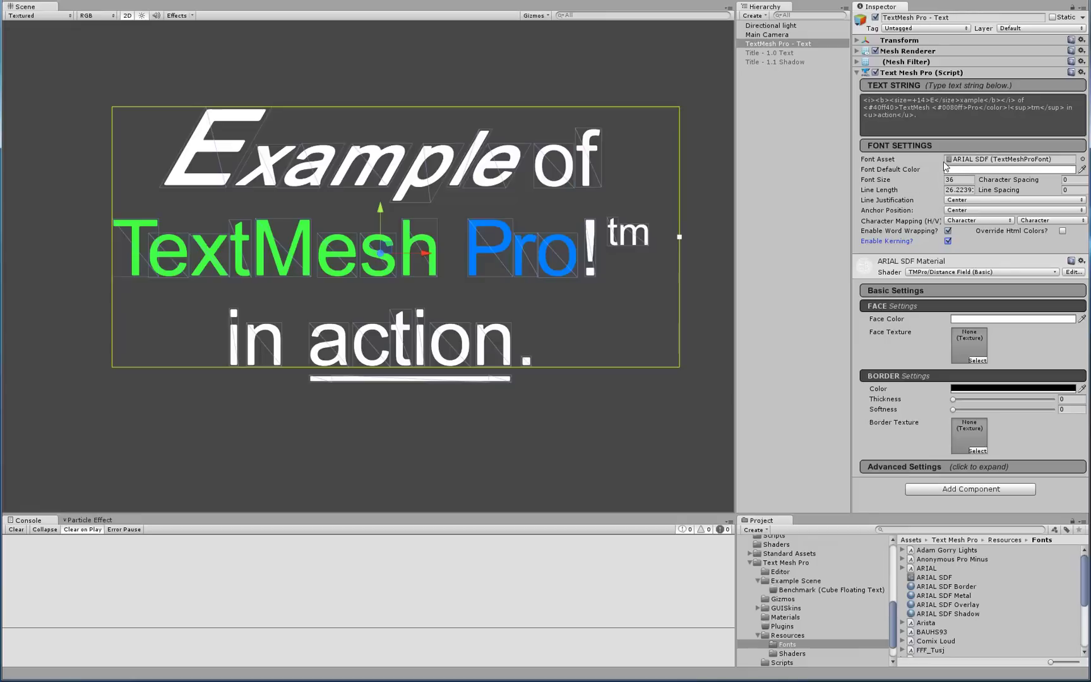
- In the ARIAL SDF font asset, set Underline offset to -4.14 and Bold Style to 0.75
left_click(932, 579)
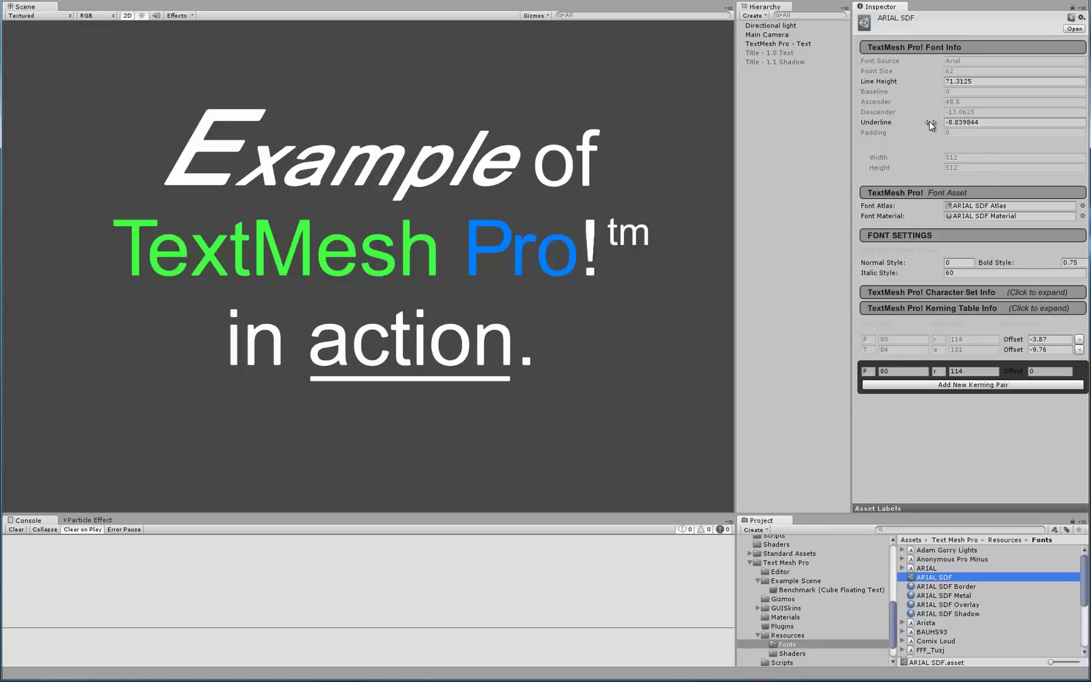
left_click_drag(930, 125, 1017, 122)
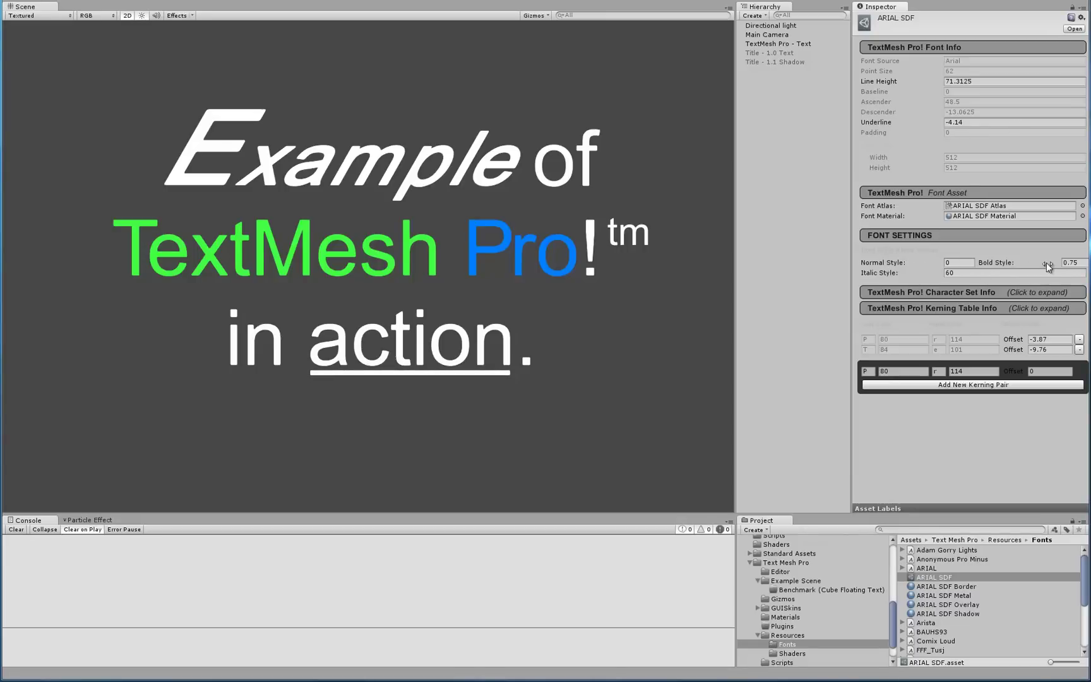
mouse_move(1048, 261)
left_mouse_down()
mouse_move(1064, 261)
mouse_move(1049, 265)
left_mouse_up()
left_click(1073, 263)
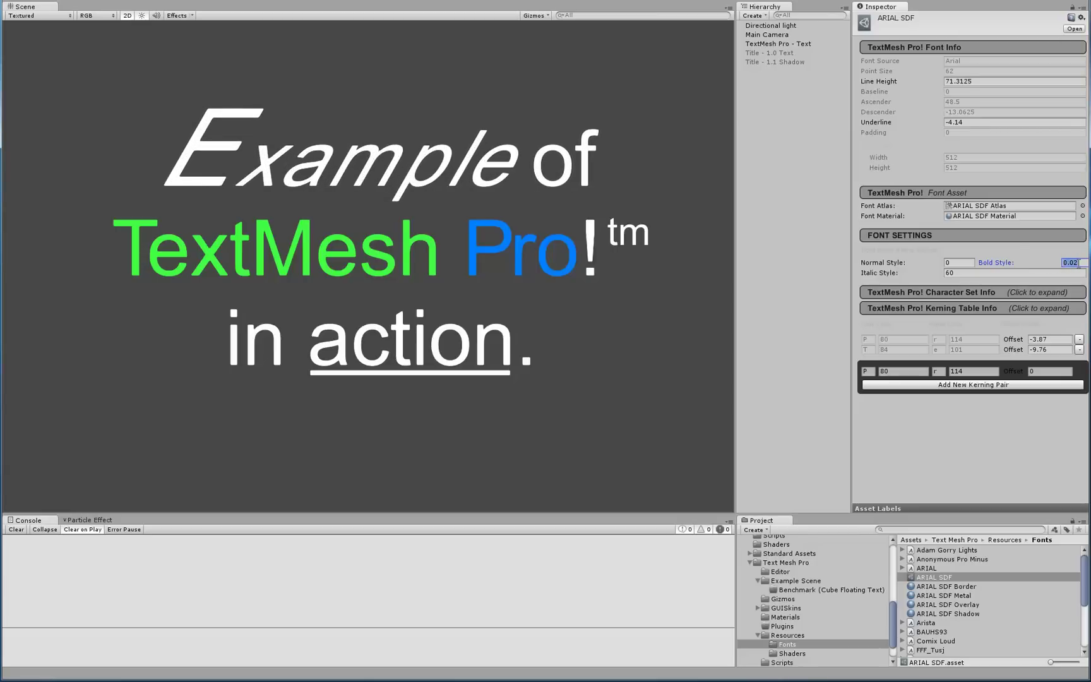
type(".75")
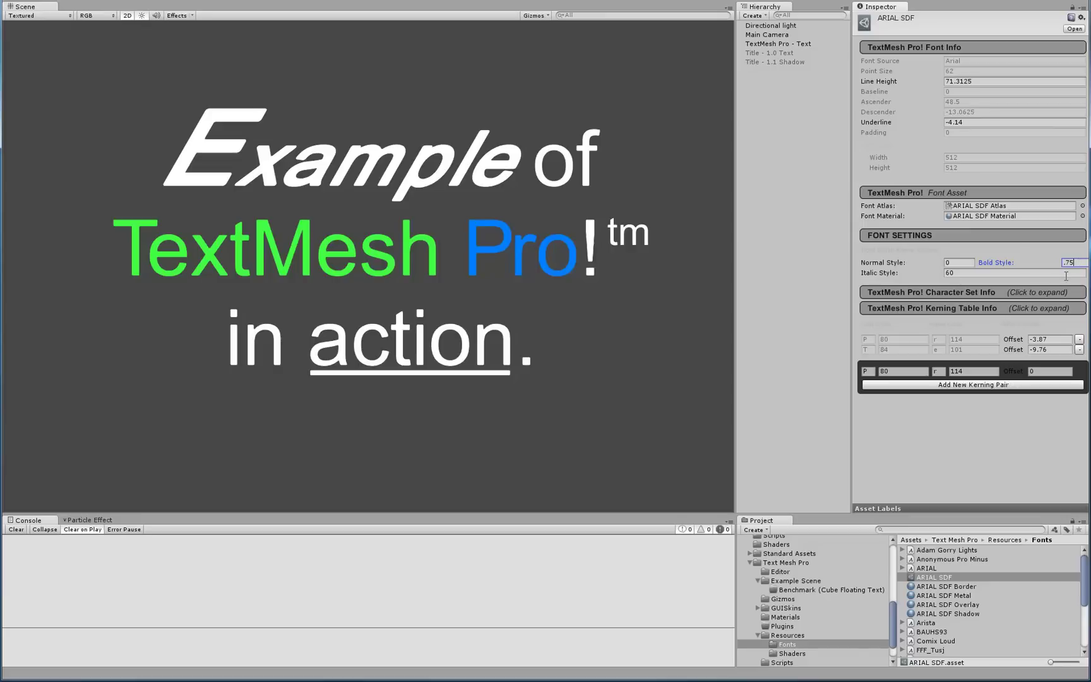
- Commit the bold style and lower the ARIAL SDF Italic Style from 60 to 36
left_click(1065, 276)
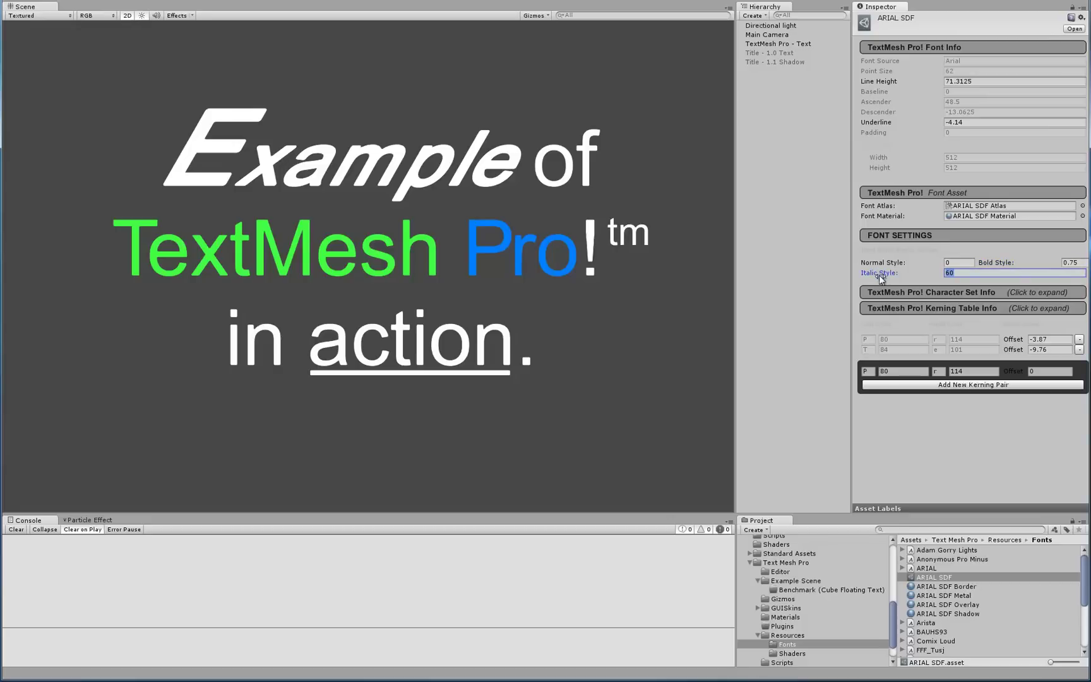
mouse_move(890, 276)
left_mouse_down()
mouse_move(861, 278)
mouse_move(871, 279)
left_mouse_up()
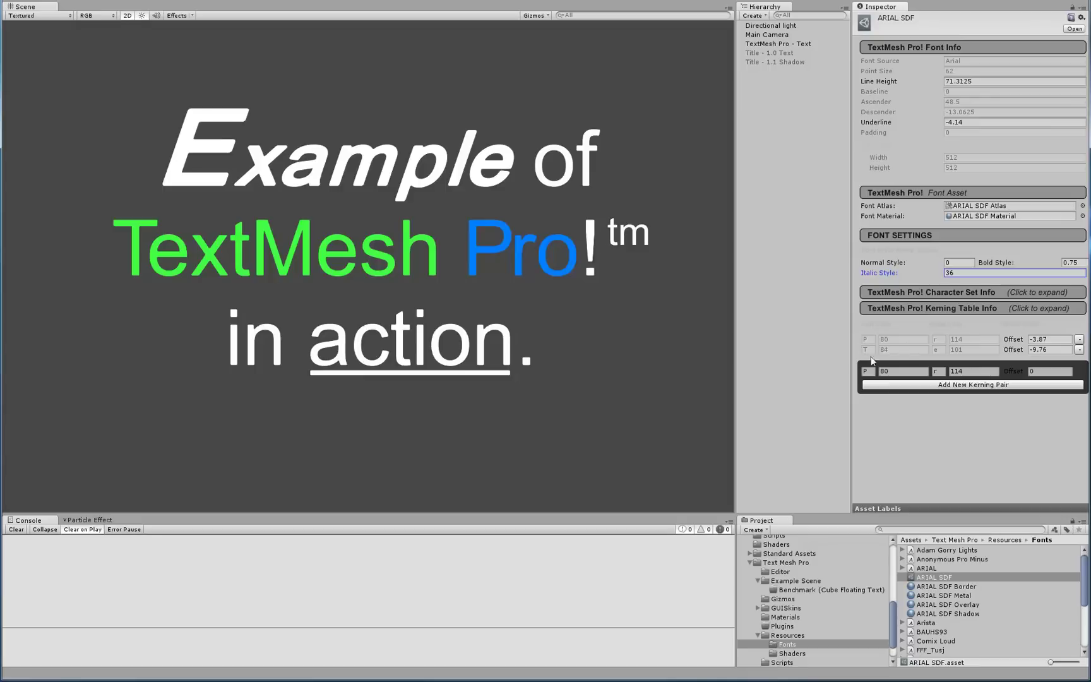
- Replace the T–e kerning pair in ARIAL SDF and tighten its offset to -8.82
left_click(1080, 350)
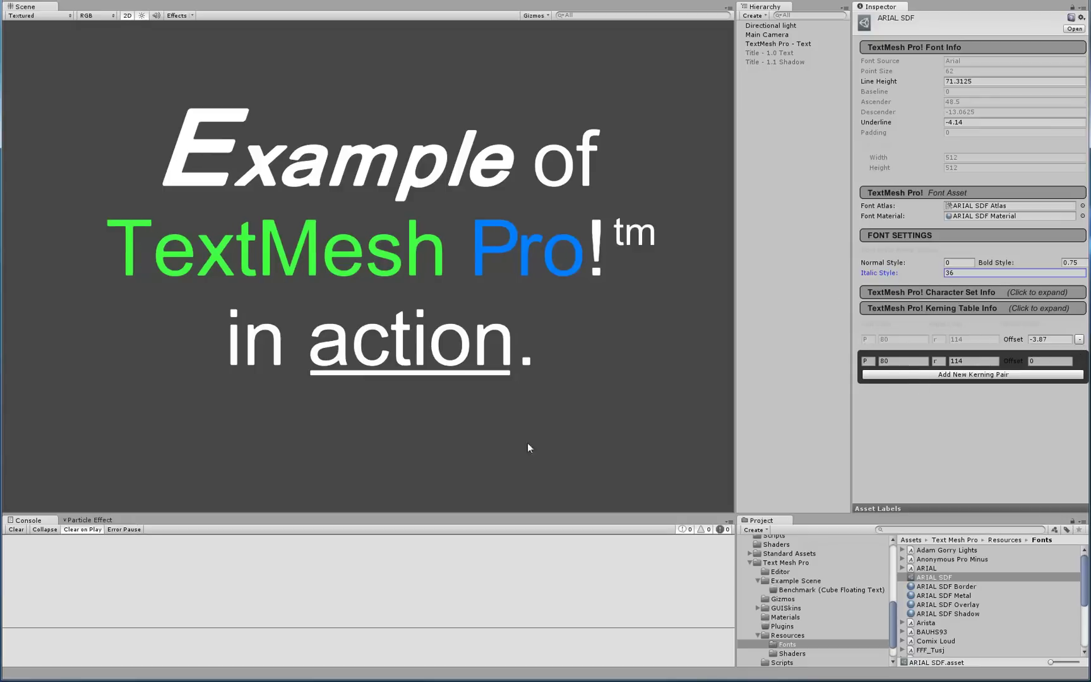
left_click(873, 362)
key("Tab")
key("Tab")
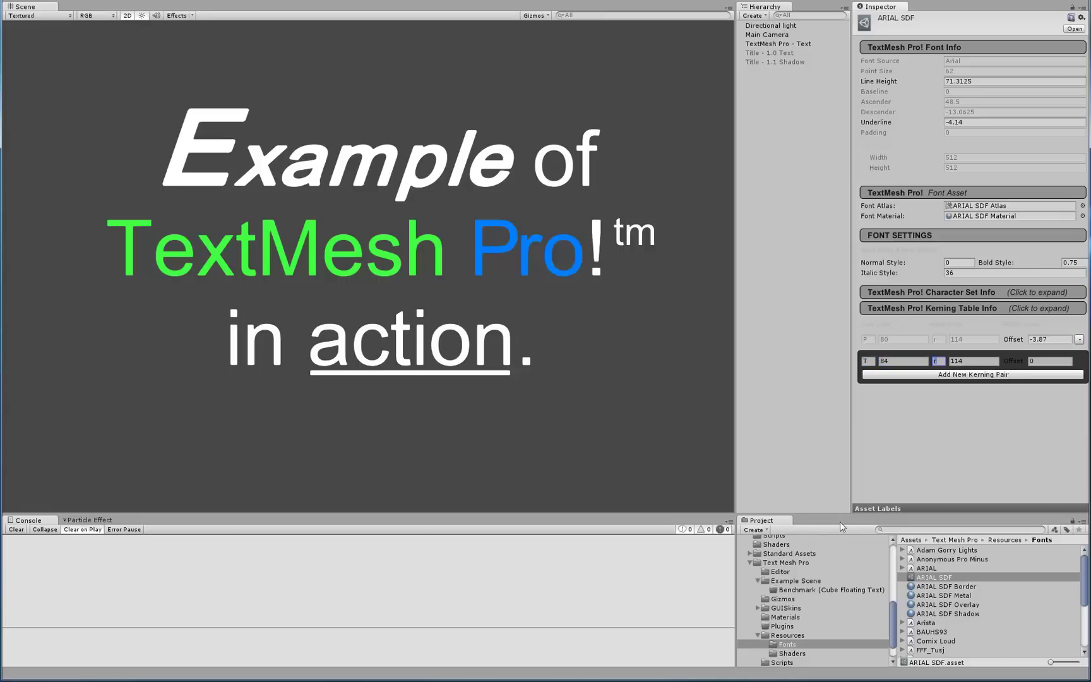
type("e")
key("Tab")
left_click(951, 376)
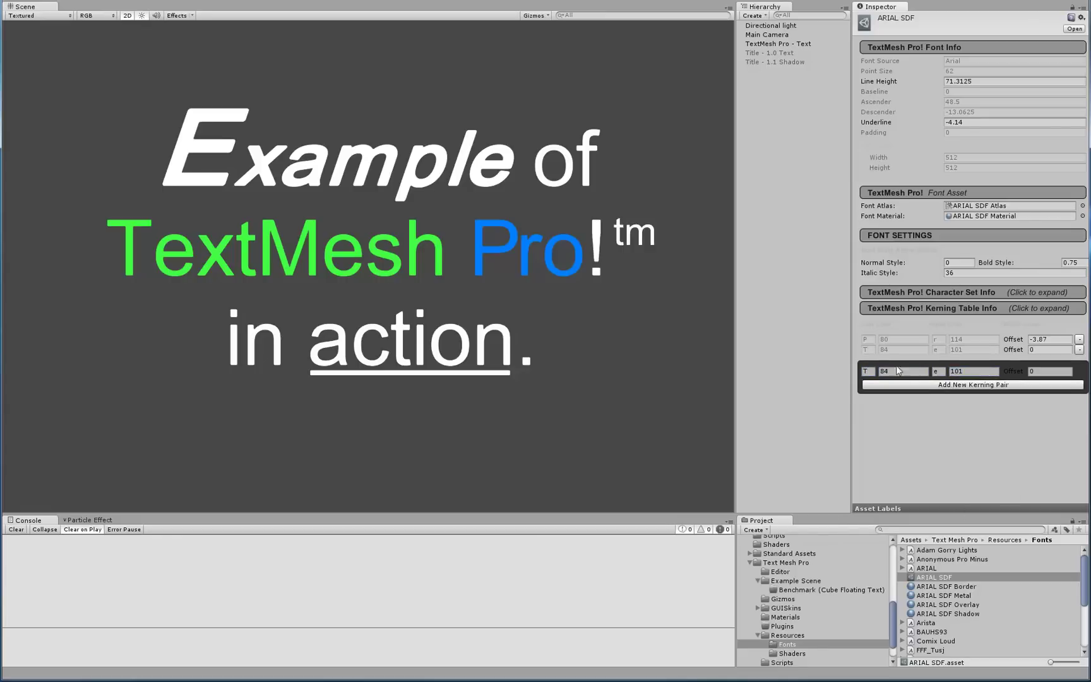
left_click_drag(1017, 350, 857, 372)
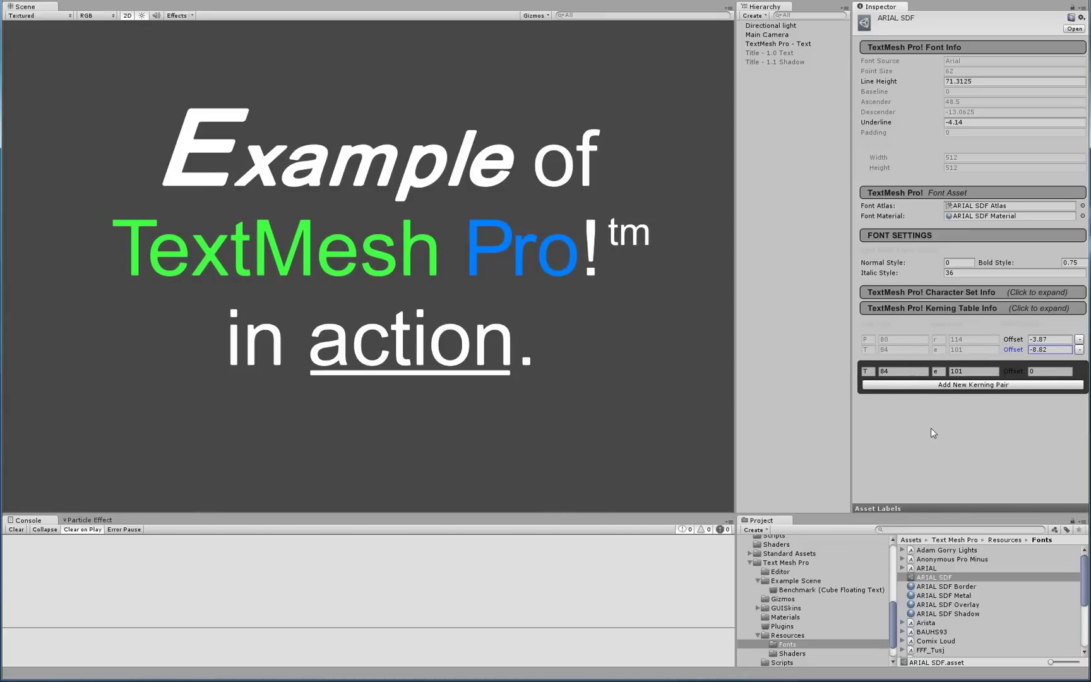
- Select TextMesh Pro - Text and compare kerning off and on, leaving it enabled
left_click(773, 44)
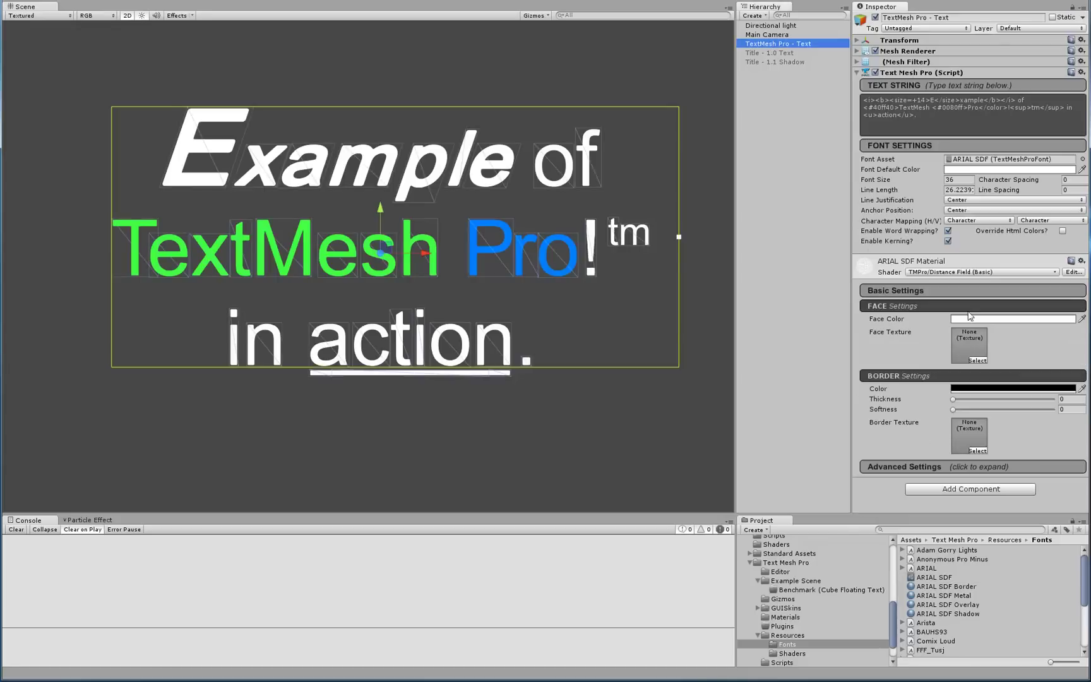
left_click(949, 242)
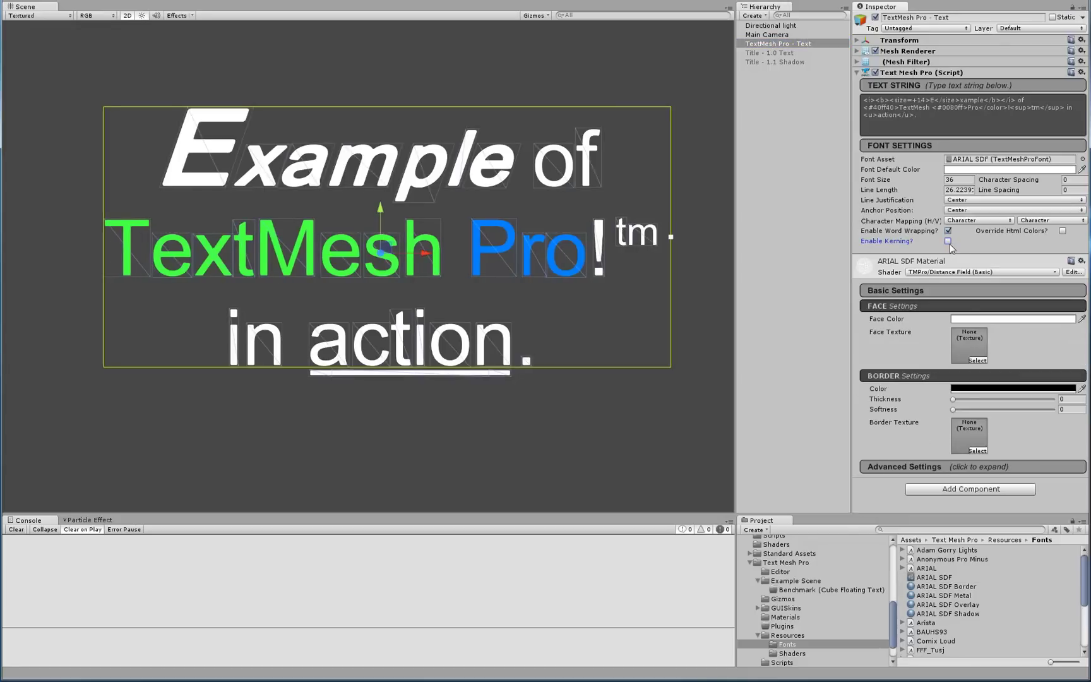
left_click(949, 242)
left_click(948, 241)
left_click(948, 241)
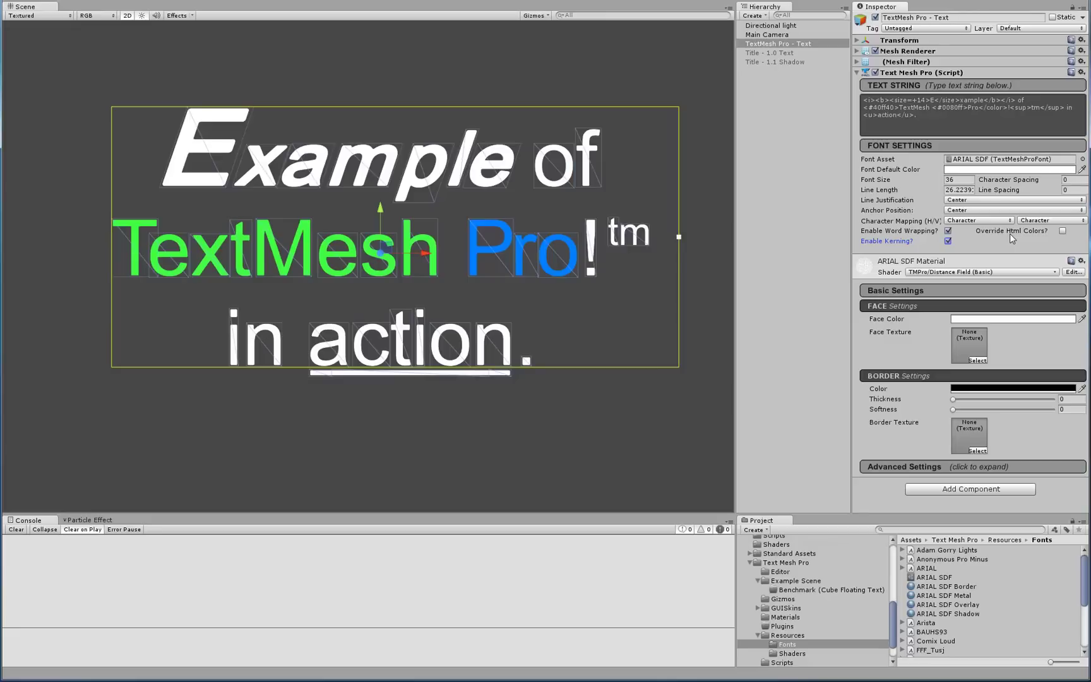
- Set Font Default Color to pale cyan, trying Override Html Colors on then off
left_click(961, 169)
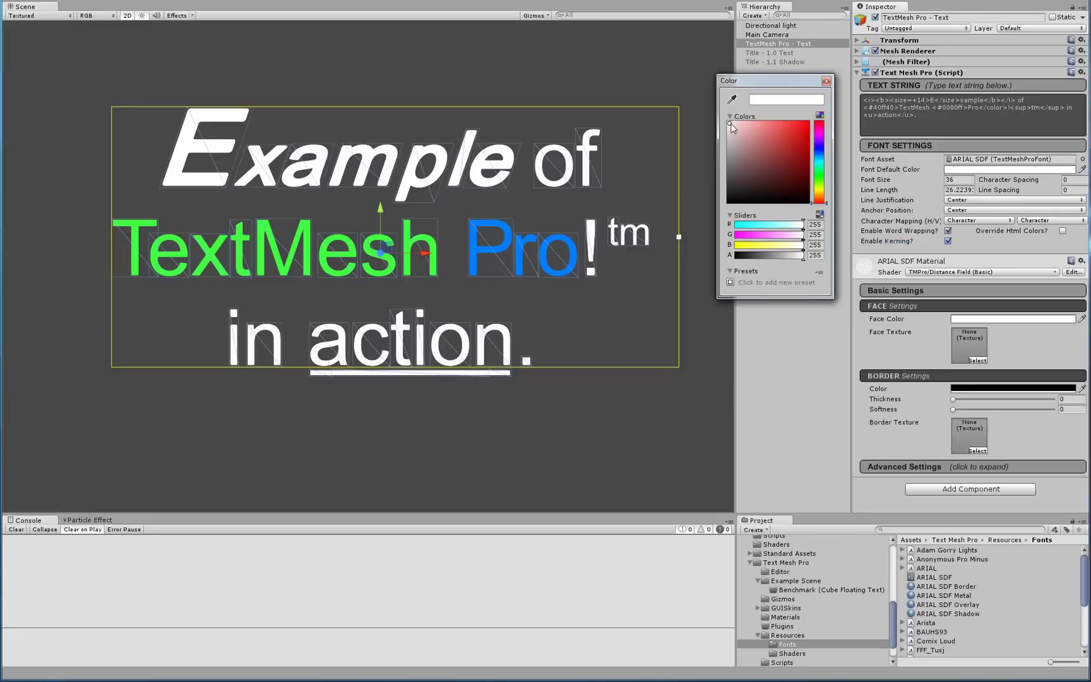
left_click_drag(733, 124, 764, 139)
left_click_drag(820, 187, 768, 137)
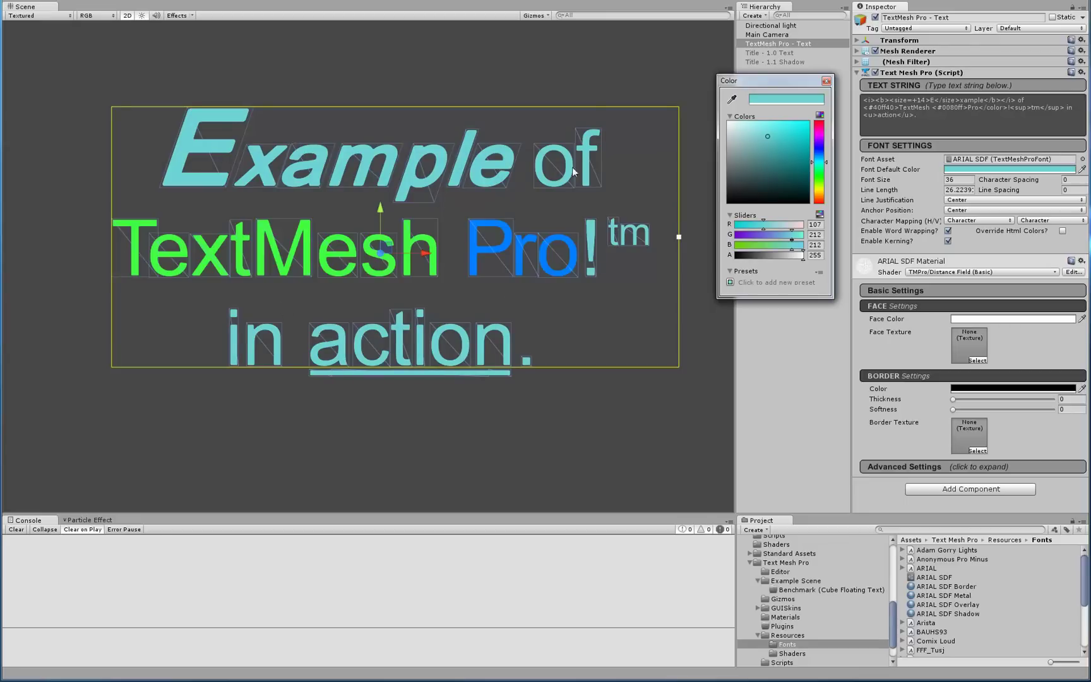
mouse_move(767, 135)
left_mouse_down()
mouse_move(747, 136)
mouse_move(789, 130)
mouse_move(736, 142)
mouse_move(757, 126)
mouse_move(729, 125)
mouse_move(781, 125)
left_mouse_up()
left_click(1063, 231)
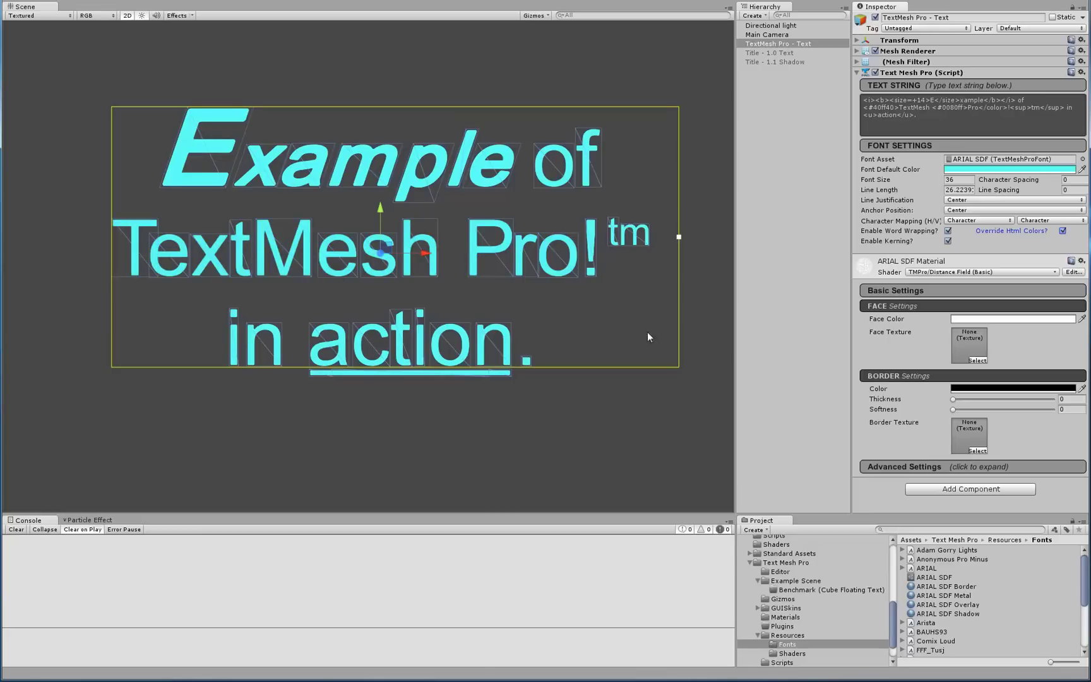
left_click(1062, 231)
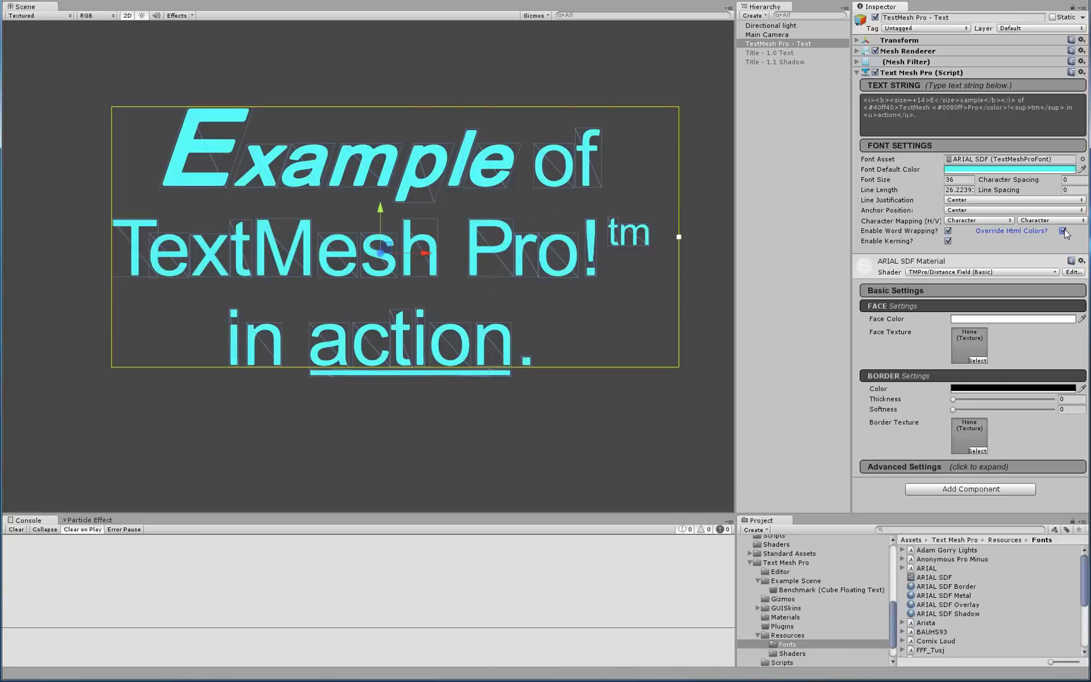
- Reset the Font Default Color to white
left_click(966, 169)
left_click_drag(783, 128, 719, 112)
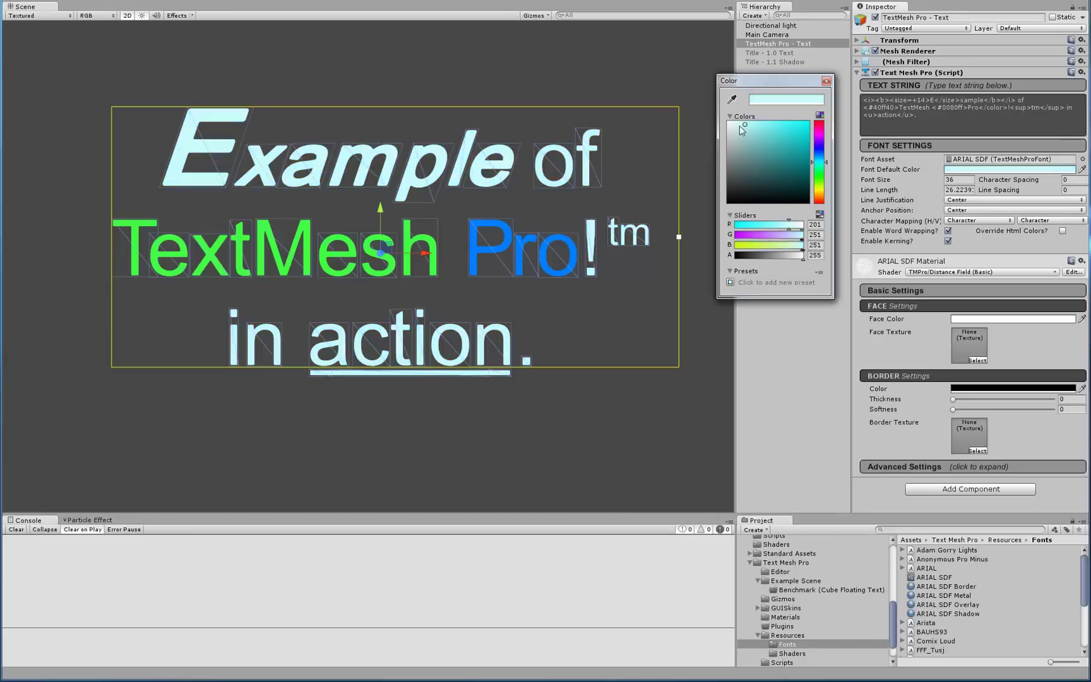
left_click(826, 82)
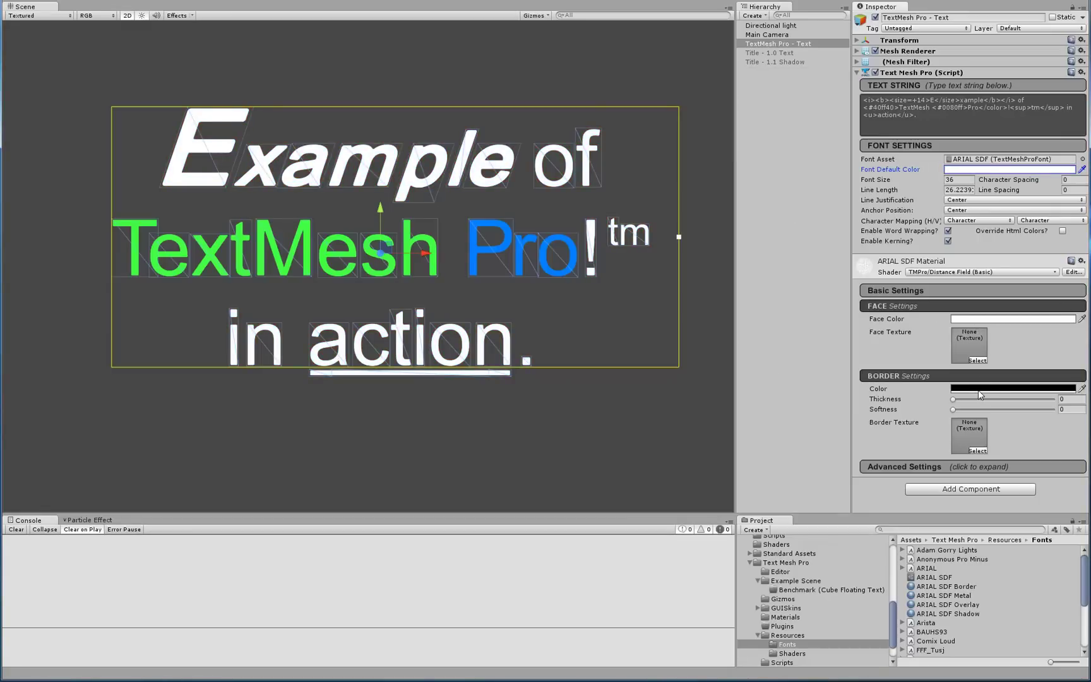
- Preview a reddish Face Color, then return it to white
left_click(978, 320)
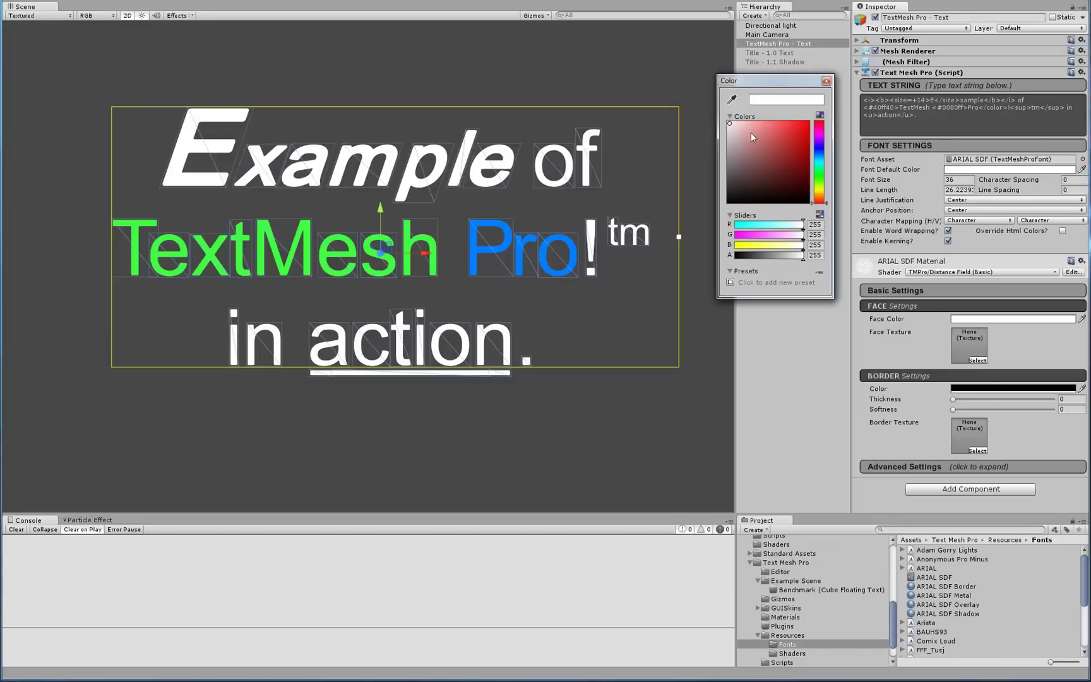
mouse_move(731, 125)
left_mouse_down()
mouse_move(774, 124)
mouse_move(723, 124)
left_mouse_up()
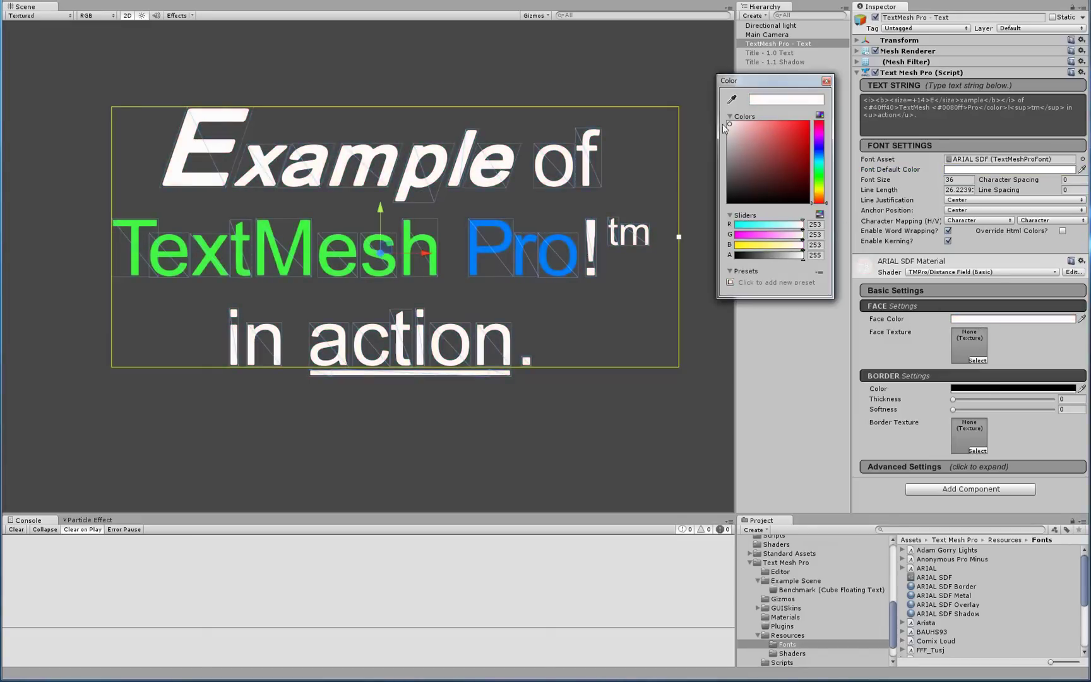
left_click(826, 81)
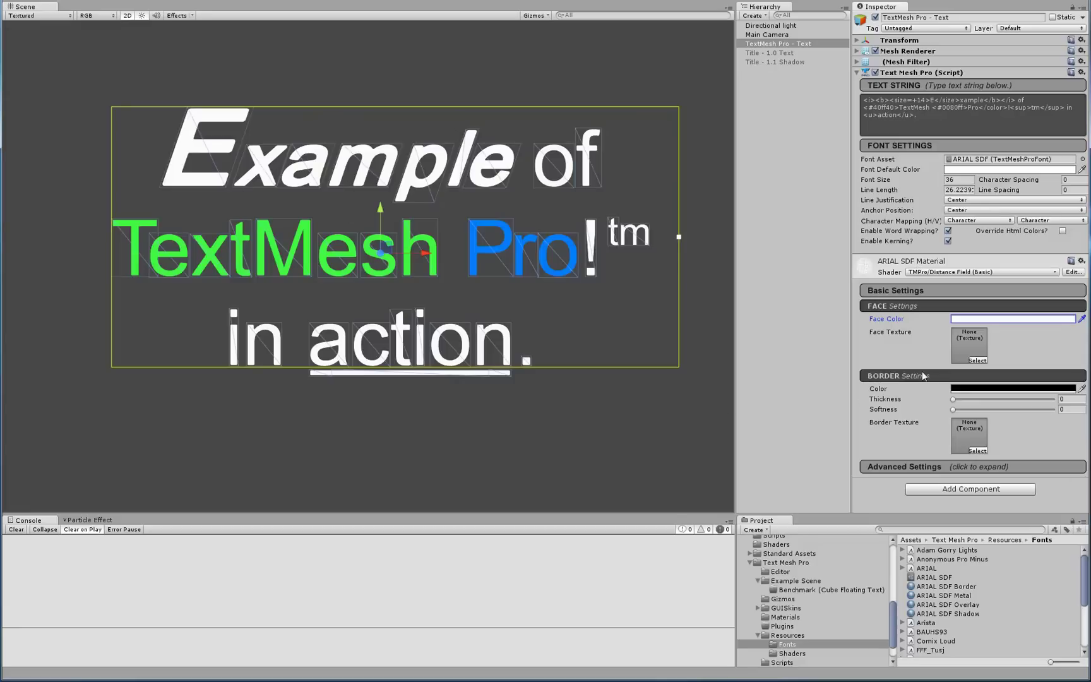
- Reselect the text object and give it a black border of thickness 0.1
left_click(760, 274)
scroll(326, 248, "up", 5)
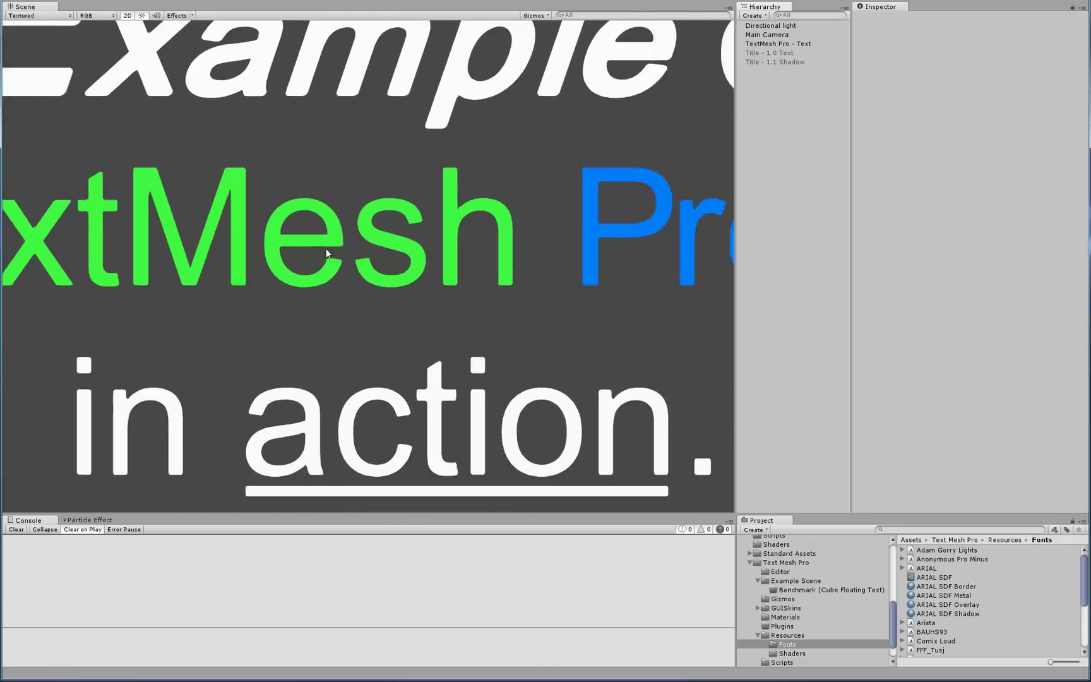
scroll(327, 253, "down", 5)
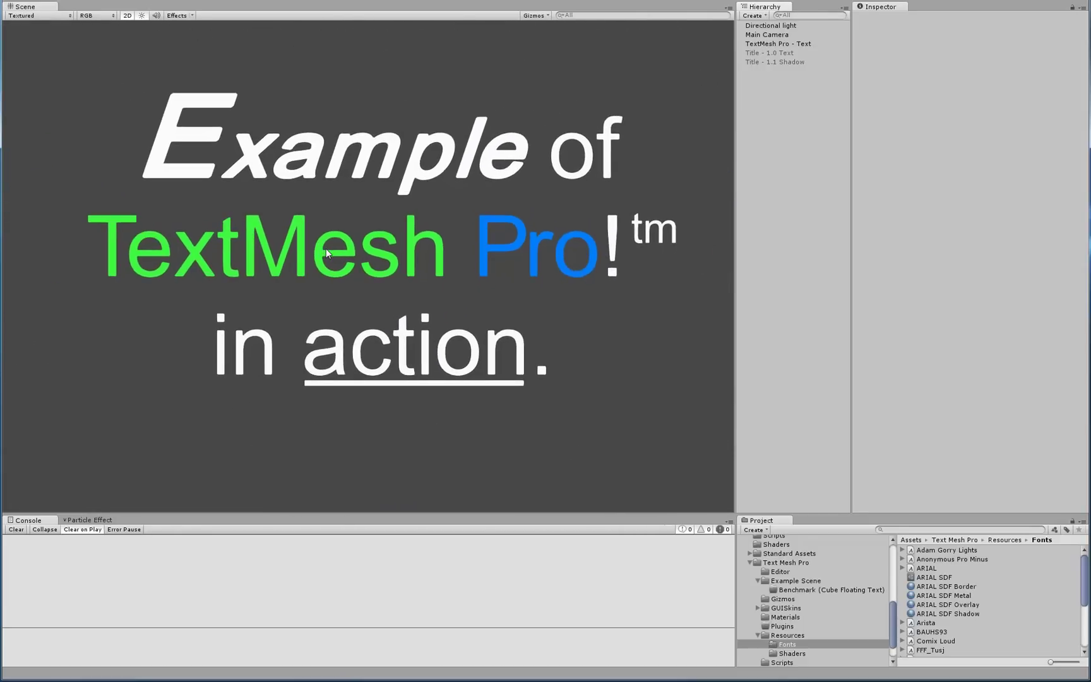
left_click(804, 46)
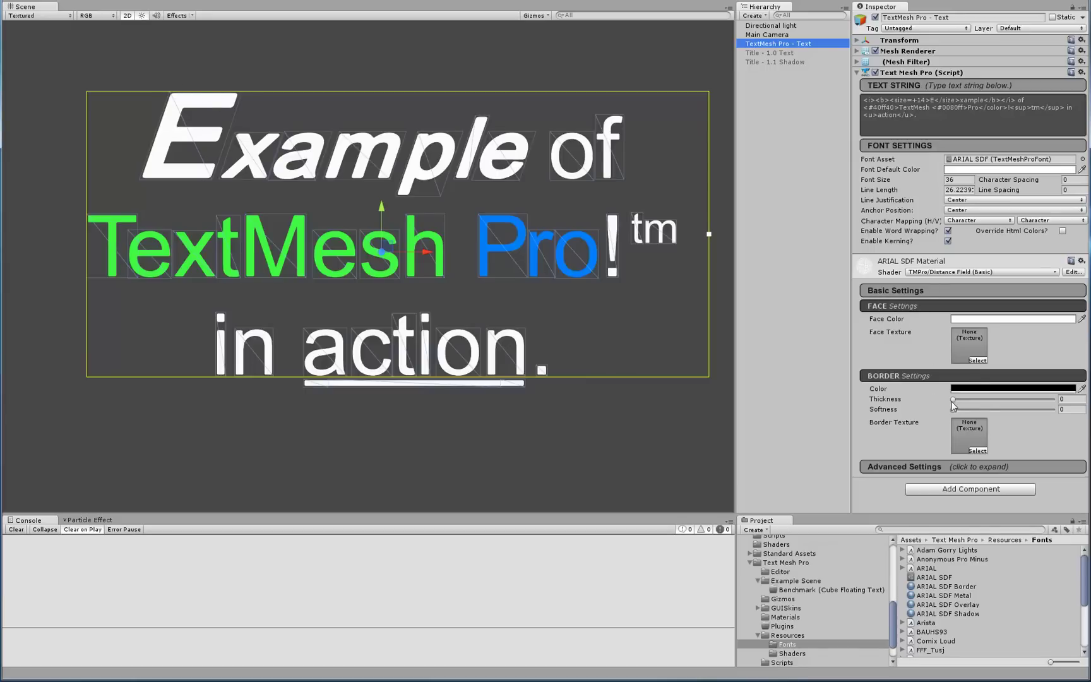
left_click_drag(954, 400, 966, 402)
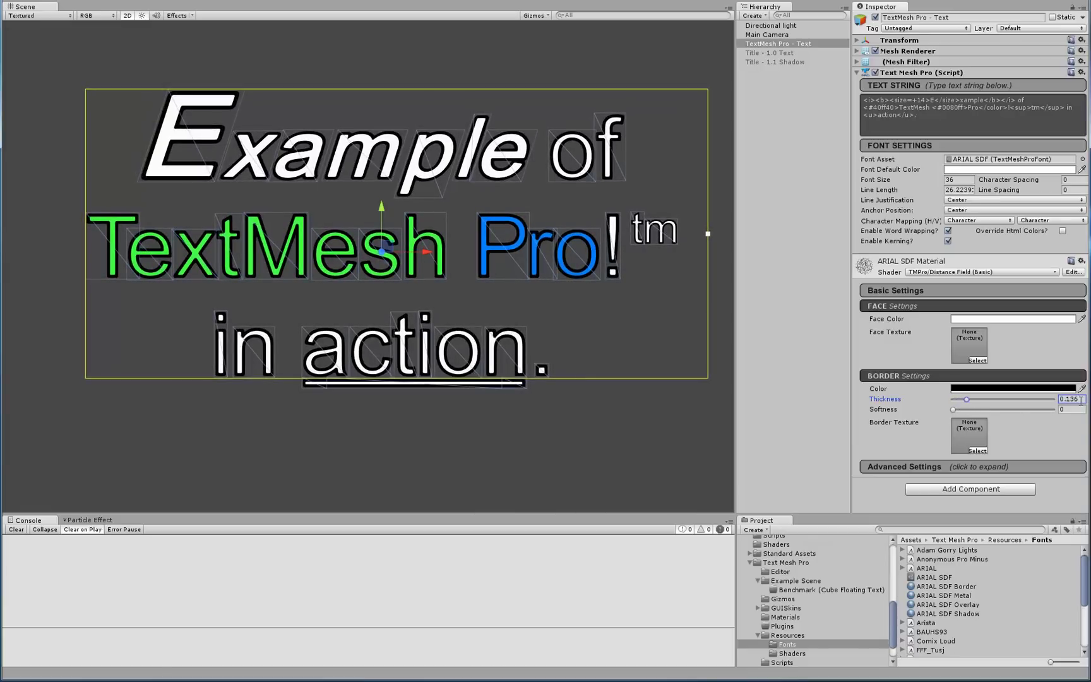
left_click(1081, 400)
type("0.5")
key("BackSpace")
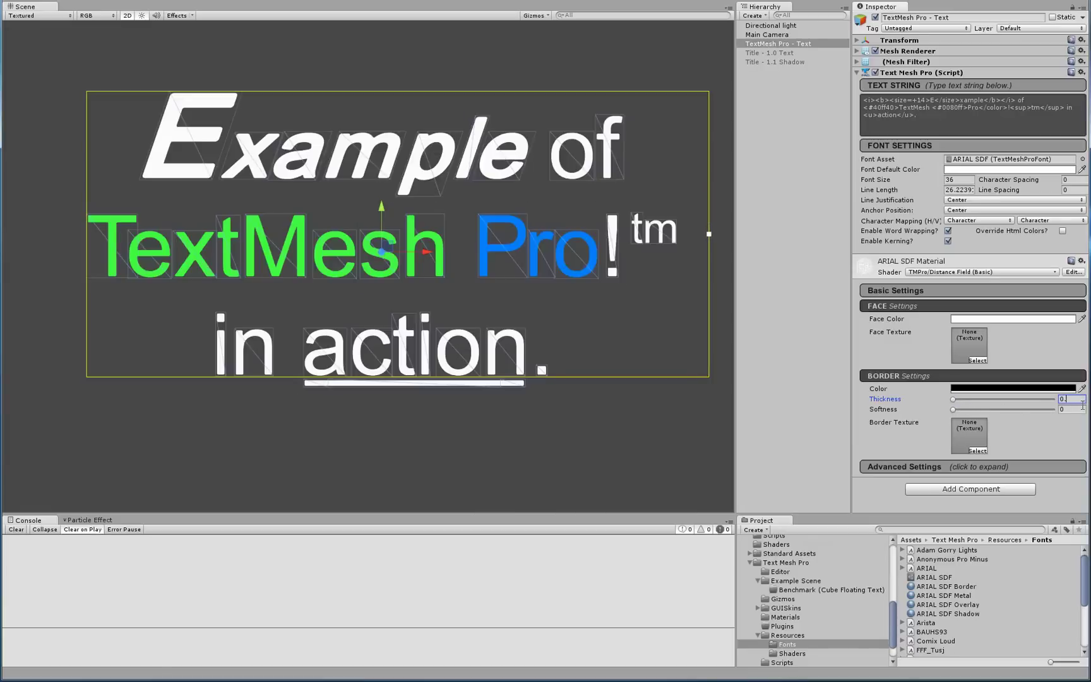
type("05")
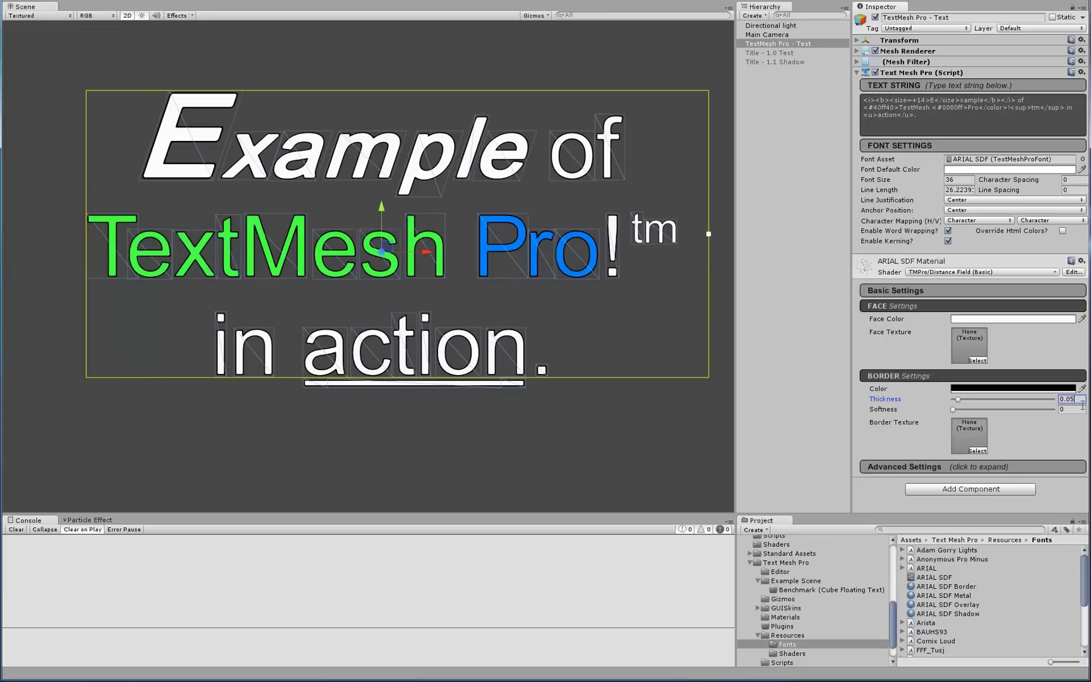
key("BackSpace")
key("BackSpace")
type("1")
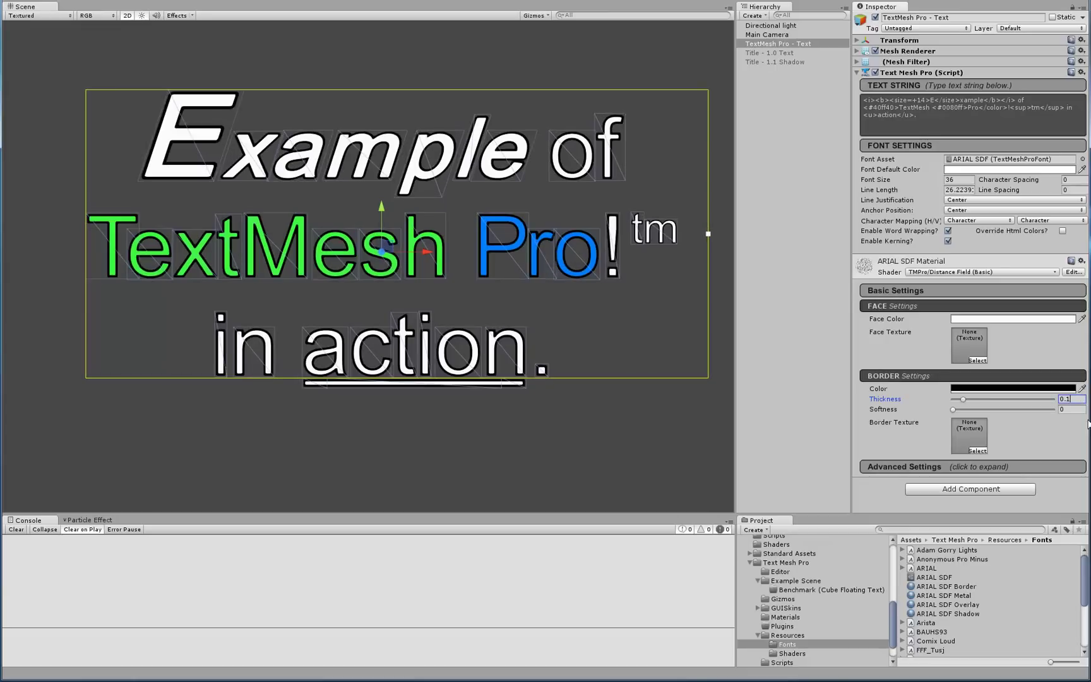
- Test border Softness, keep it at 0, and recentre the text in the scene
scroll(350, 248, "up", 4)
scroll(350, 247, "up", 5)
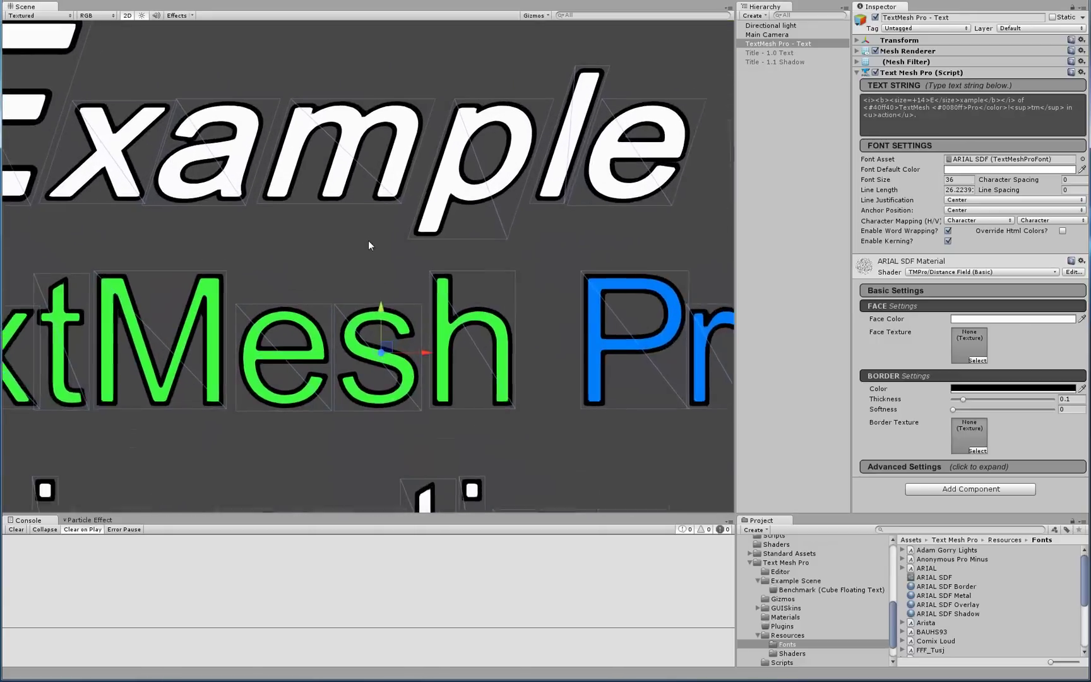
scroll(361, 183, "down", 3)
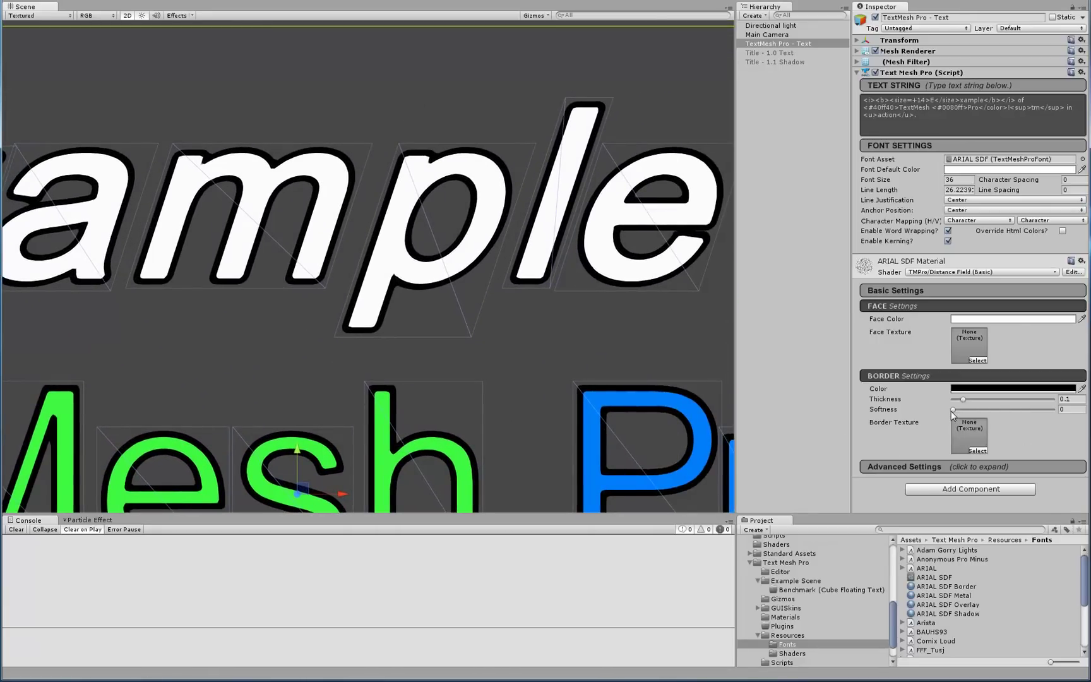
left_click_drag(954, 410, 923, 411)
scroll(431, 251, "down", 3)
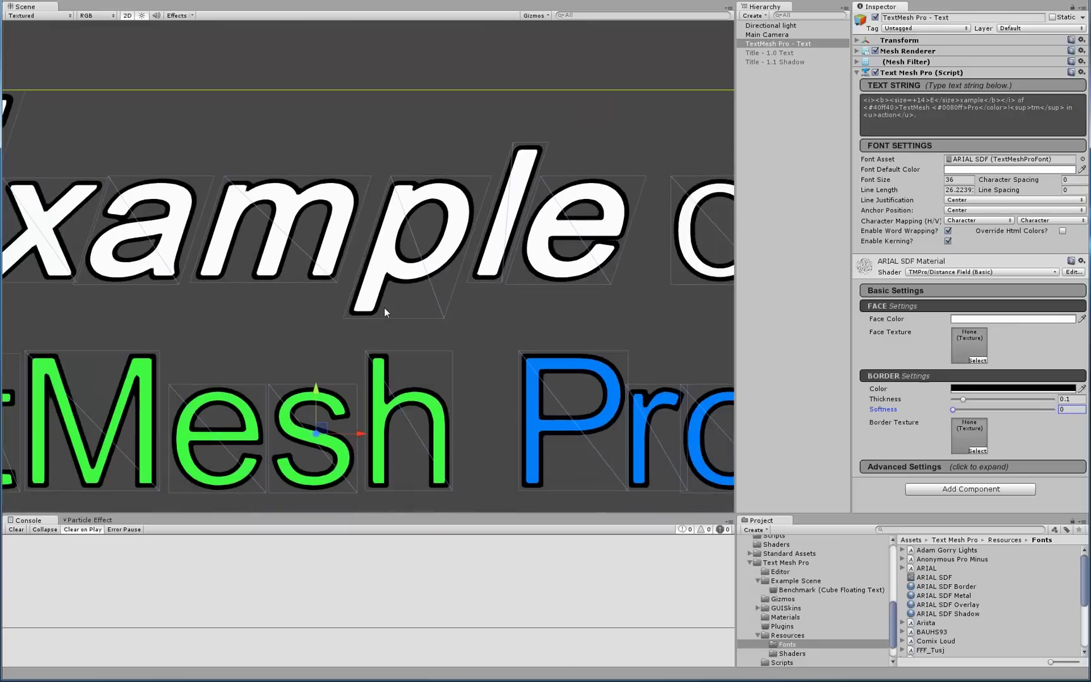
scroll(354, 309, "down", 3)
middle_click_drag(350, 321, 341, 263)
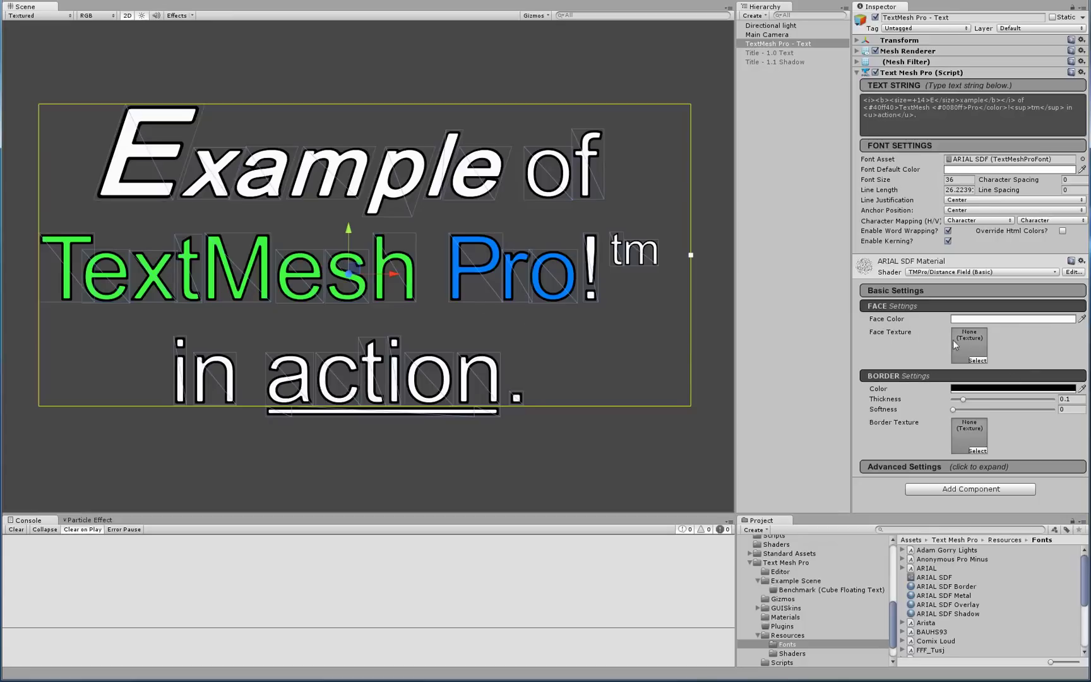
- After trying ash_uvgrid and Azure Waters, apply Gradient Color (Center) as face texture, overriding HTML colours
left_click(980, 361)
scroll(428, 398, "down", 3)
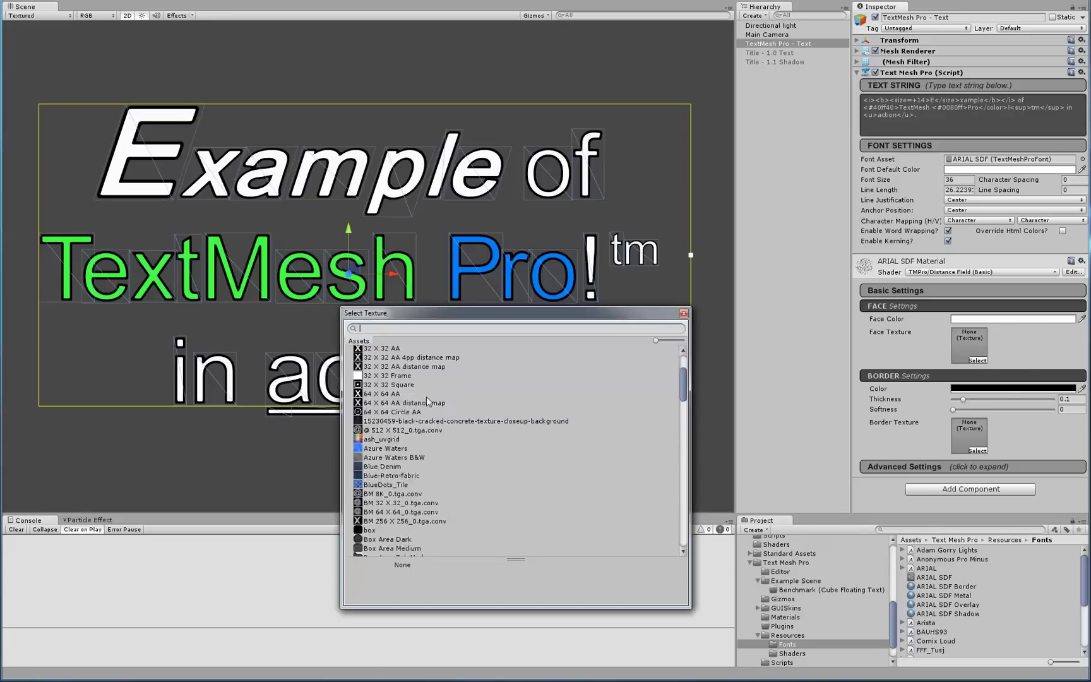
scroll(482, 438, "down", 3)
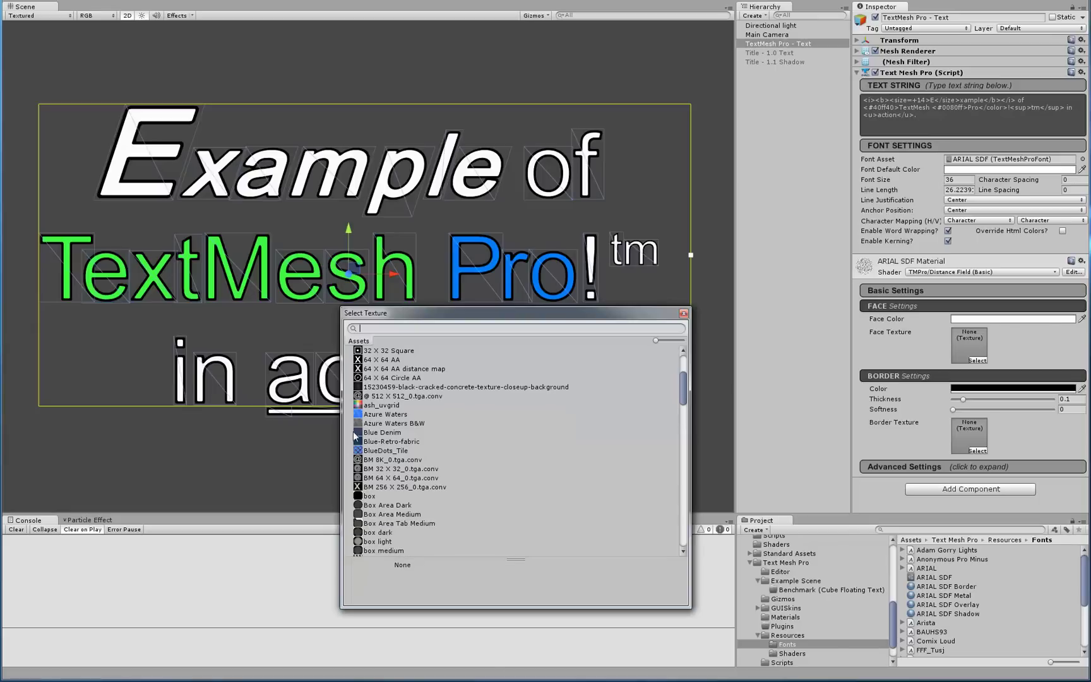
left_click(379, 405)
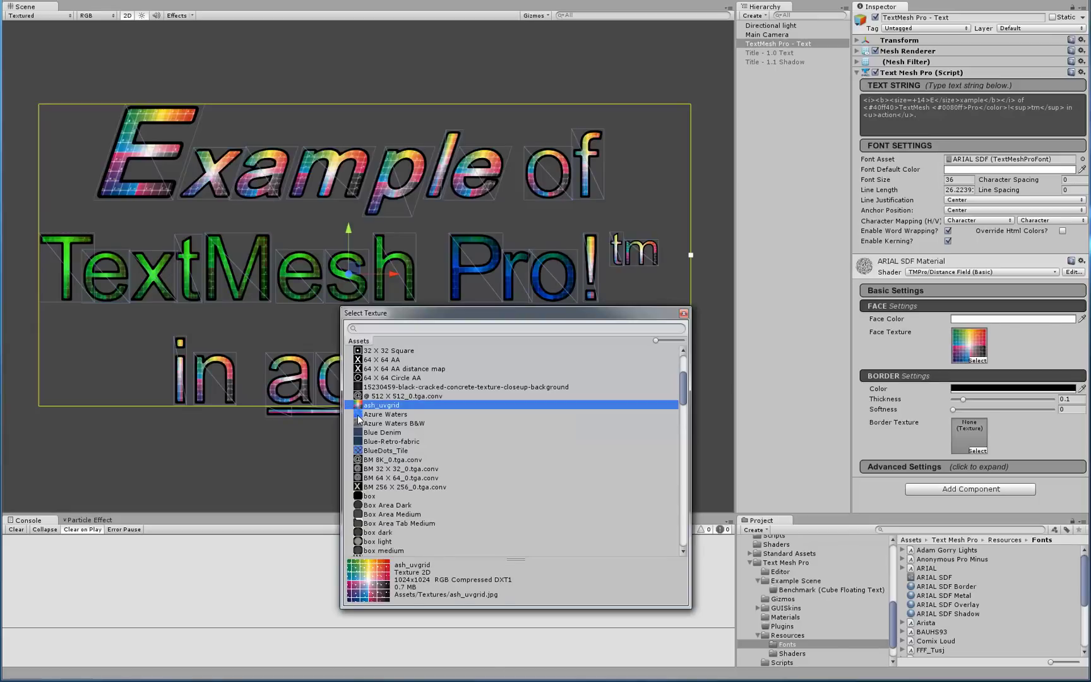
left_click(358, 414)
left_click(357, 407)
scroll(432, 426, "down", 5)
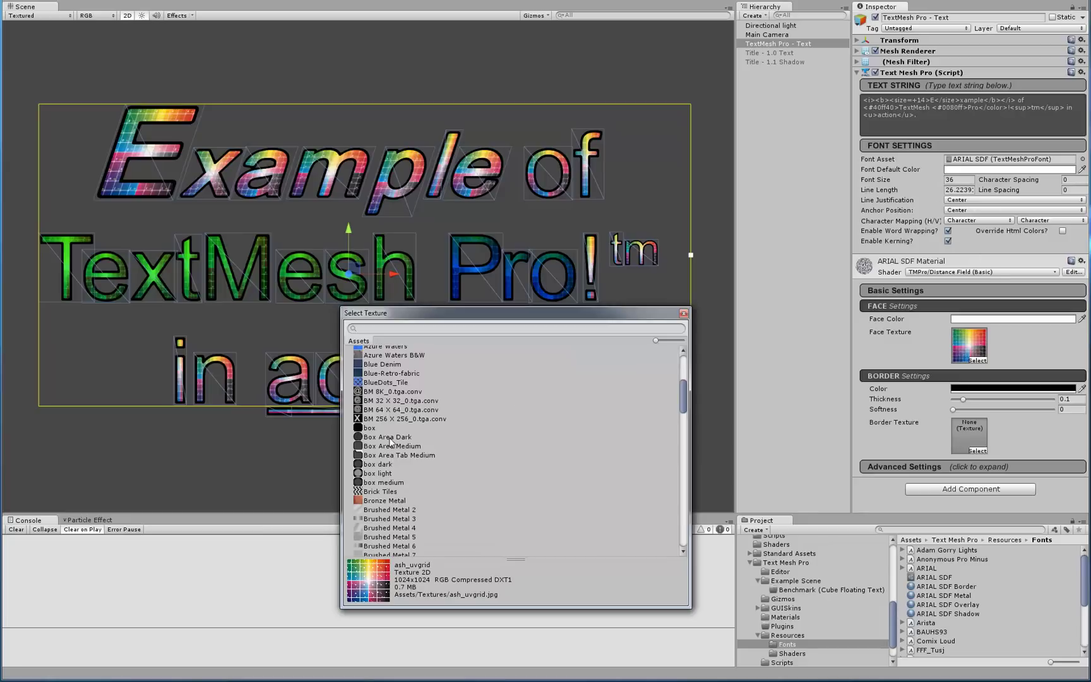
scroll(479, 434, "down", 10)
scroll(479, 433, "down", 5)
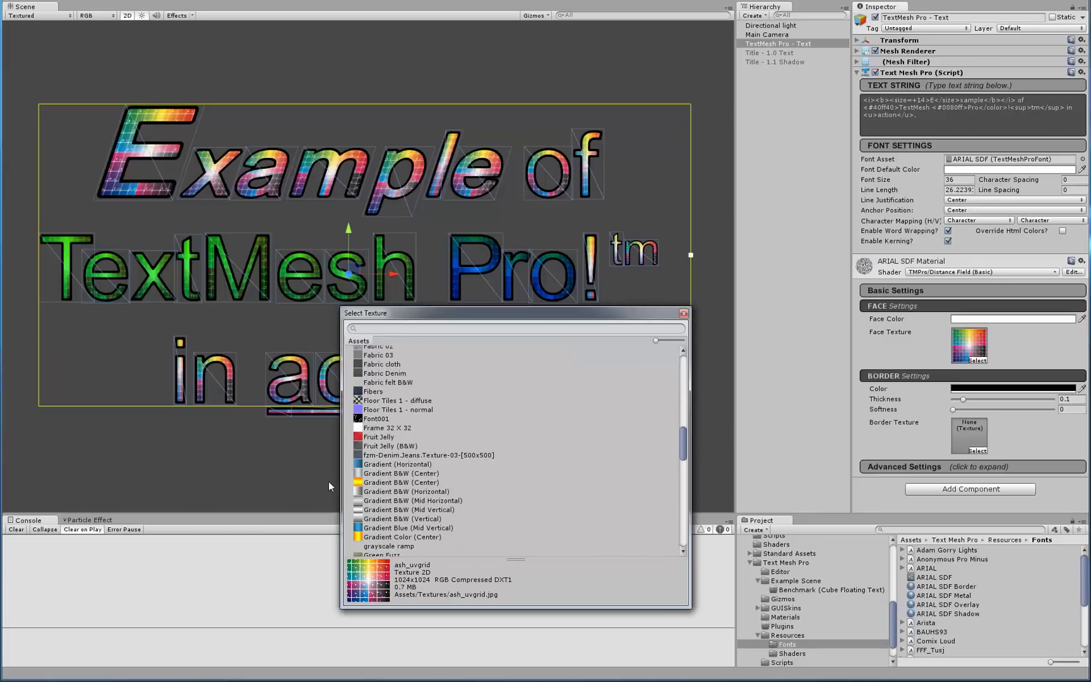
left_click(357, 538)
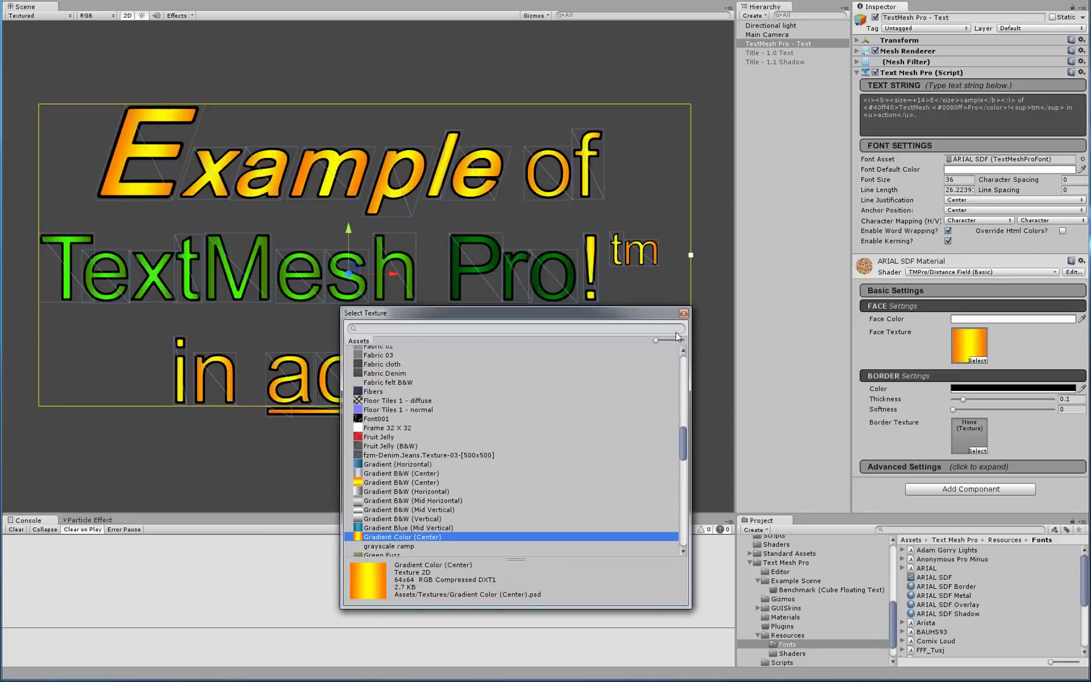
left_click(684, 314)
left_click(1063, 230)
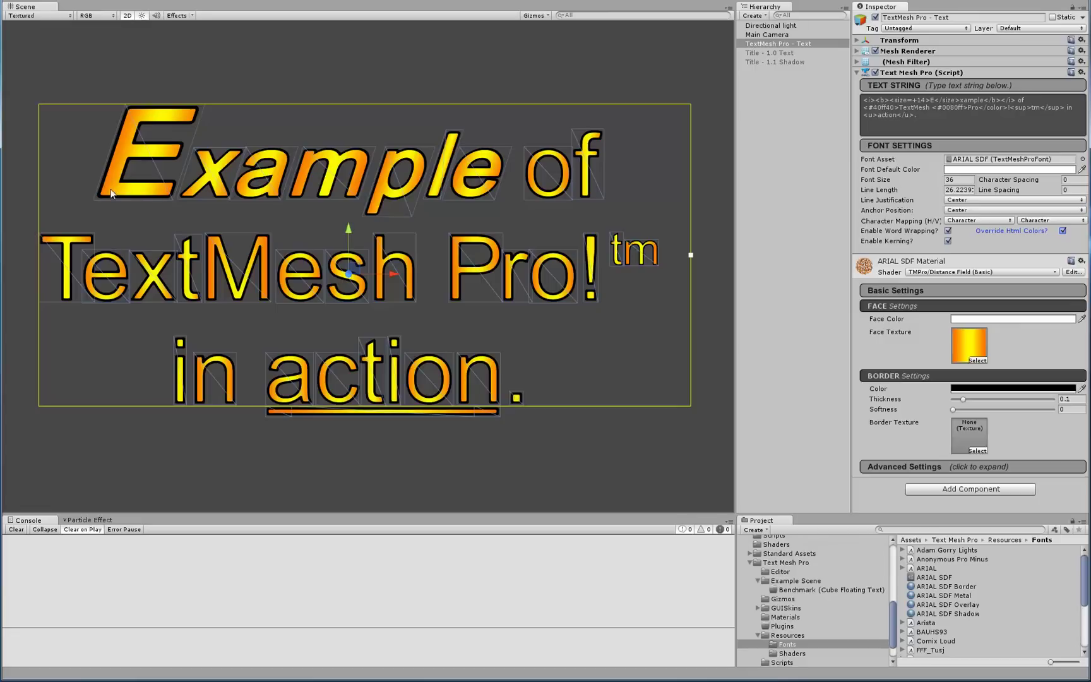
- Change horizontal Character Mapping of the face texture from Line to Paragraph
left_click(966, 220)
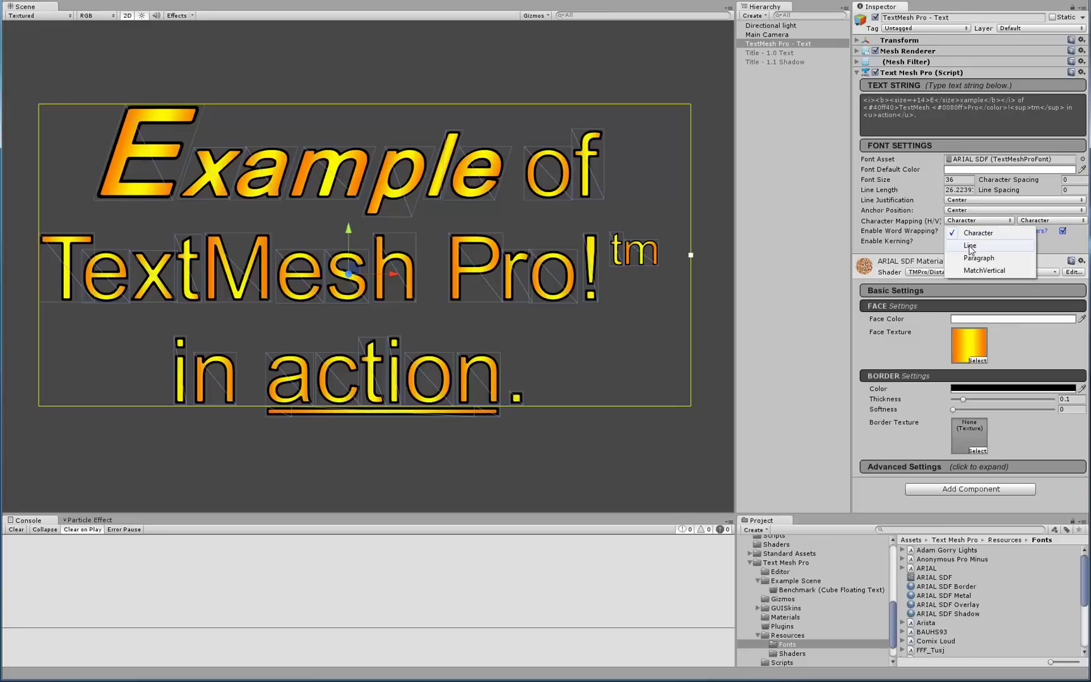
left_click(970, 245)
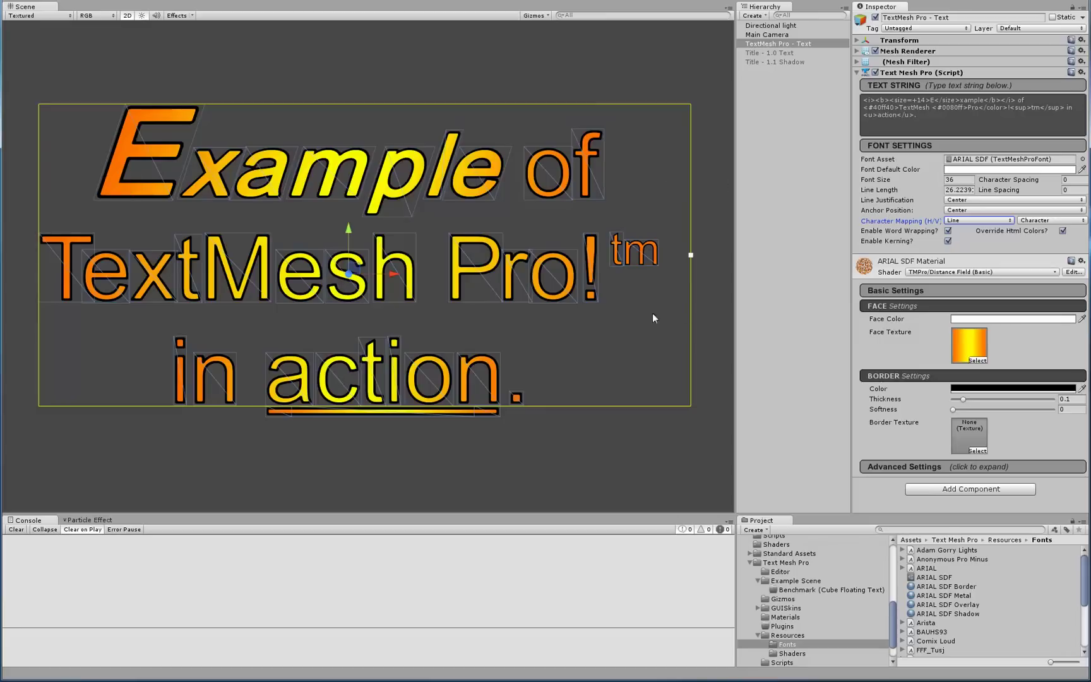
left_click(966, 221)
left_click(966, 256)
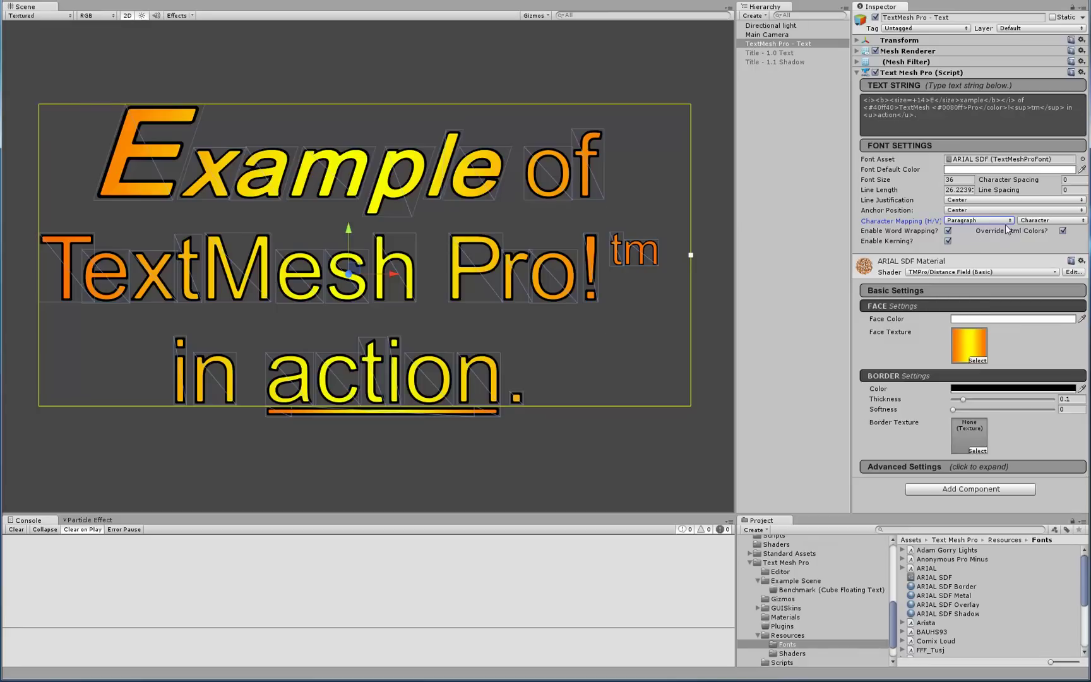
- Apply the Gradient B&W (Center) face texture with horizontal mapping set to Character
left_click(978, 360)
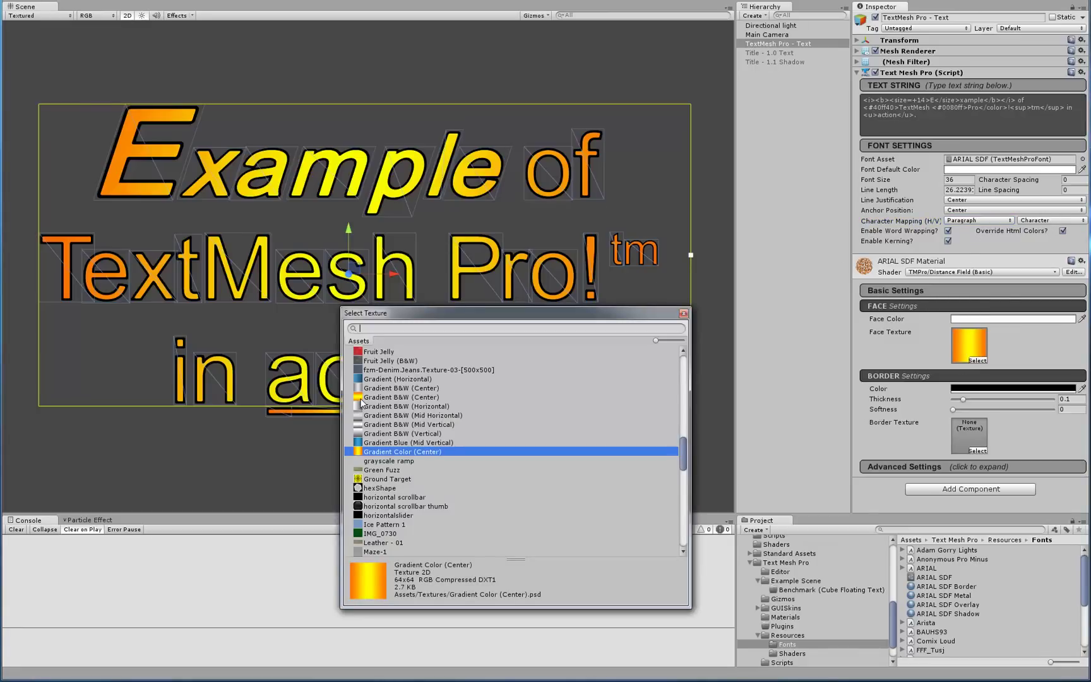
left_click(399, 397)
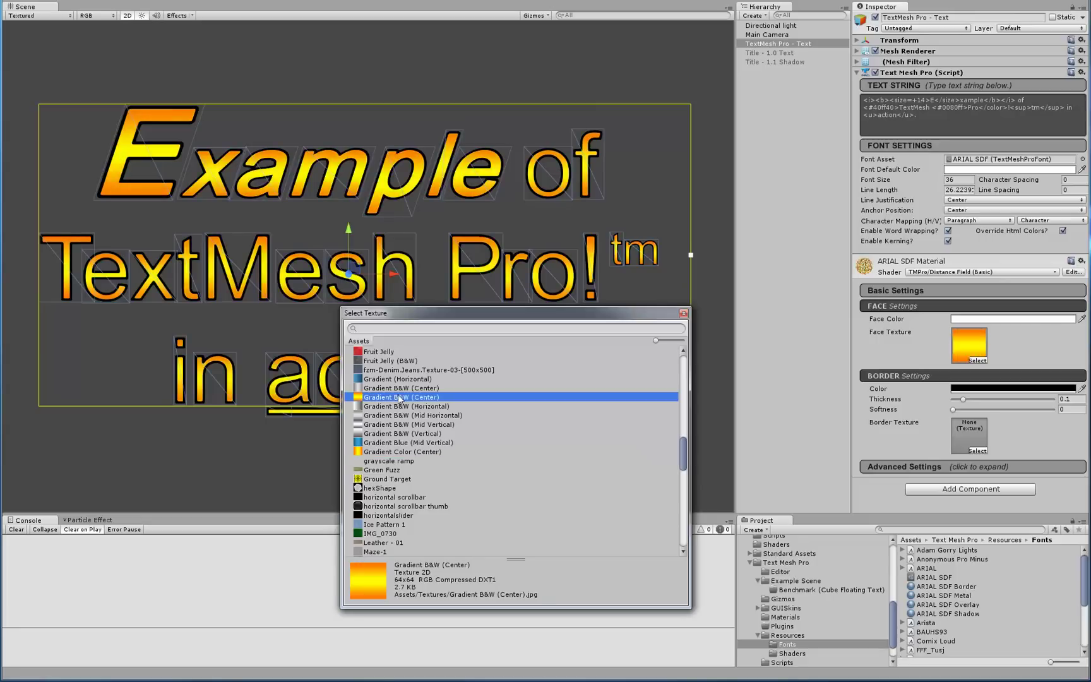
left_click(683, 314)
left_click(976, 220)
left_click(976, 235)
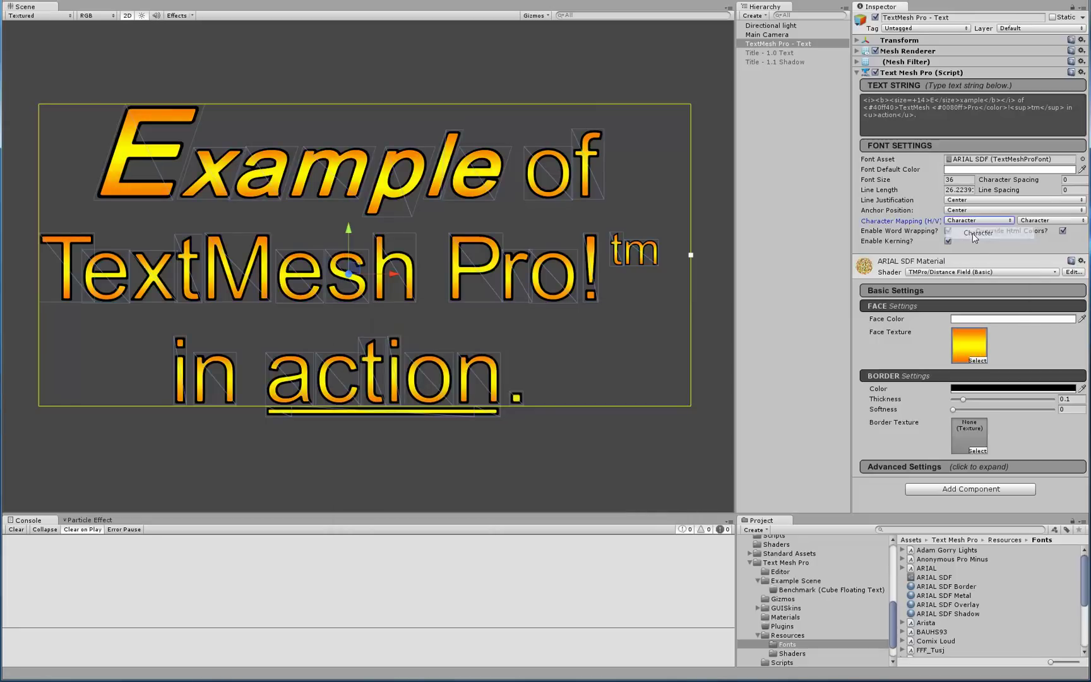
- Try Line and Paragraph vertical mapping, finally setting vertical mapping to Character
left_click(1035, 222)
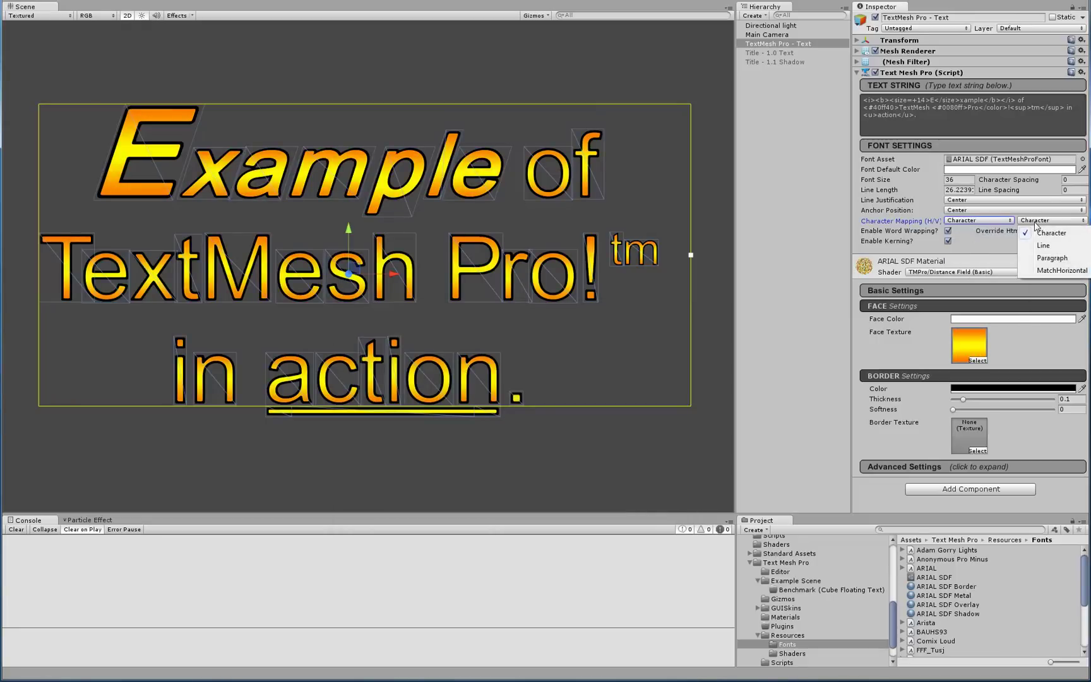
left_click(1043, 245)
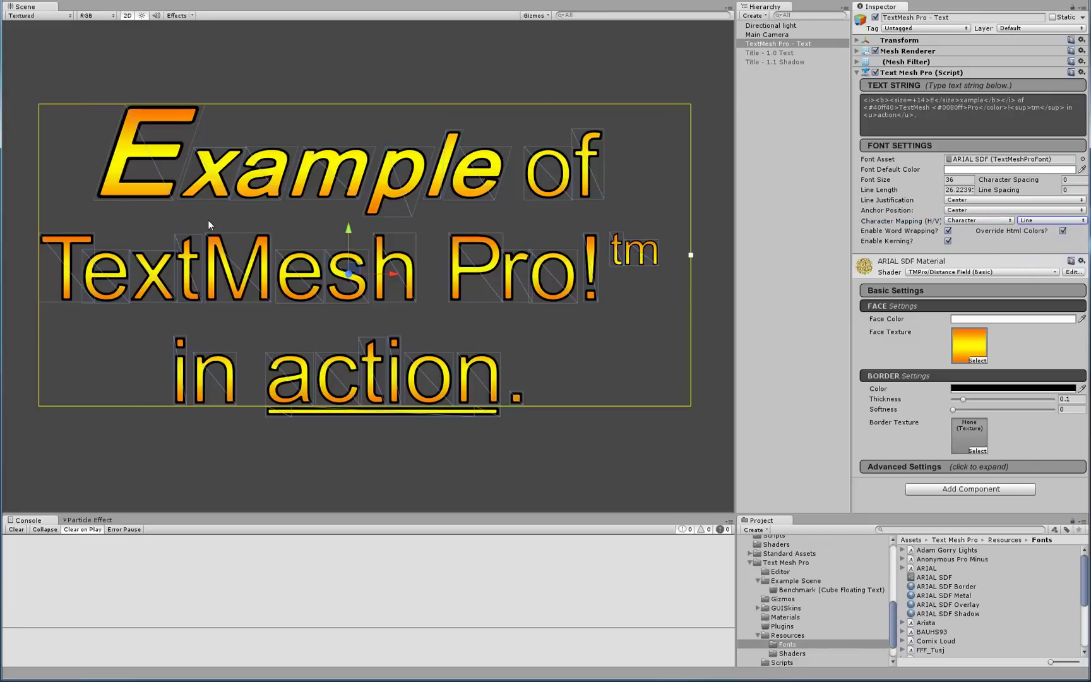
left_click(1033, 221)
left_click(1051, 233)
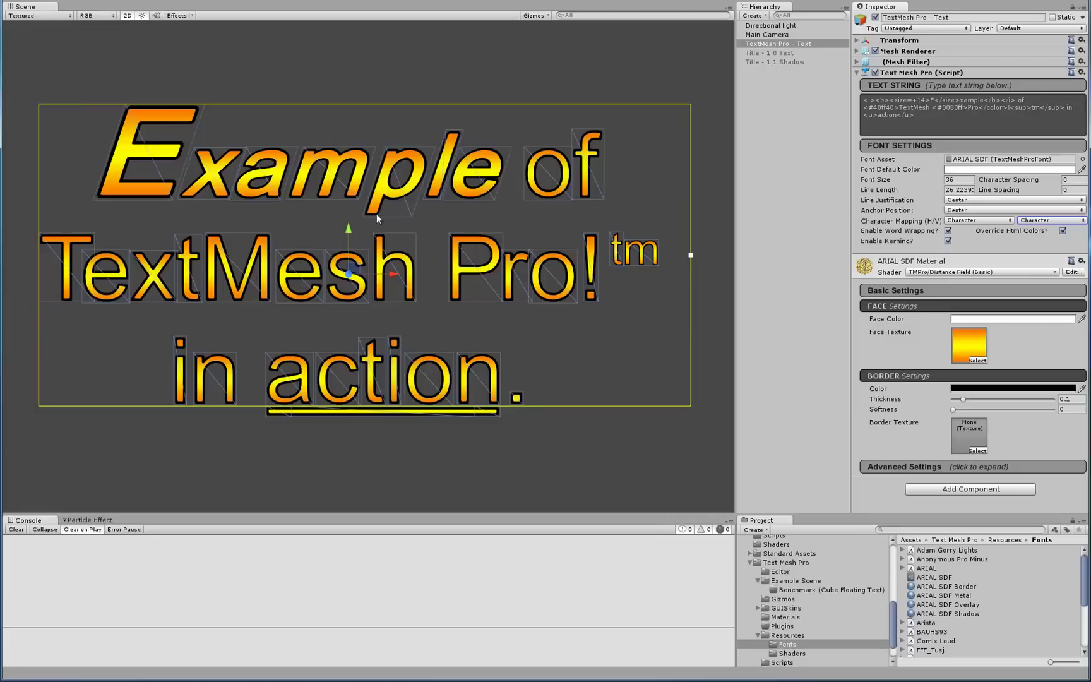
left_click(1040, 219)
left_click(1040, 245)
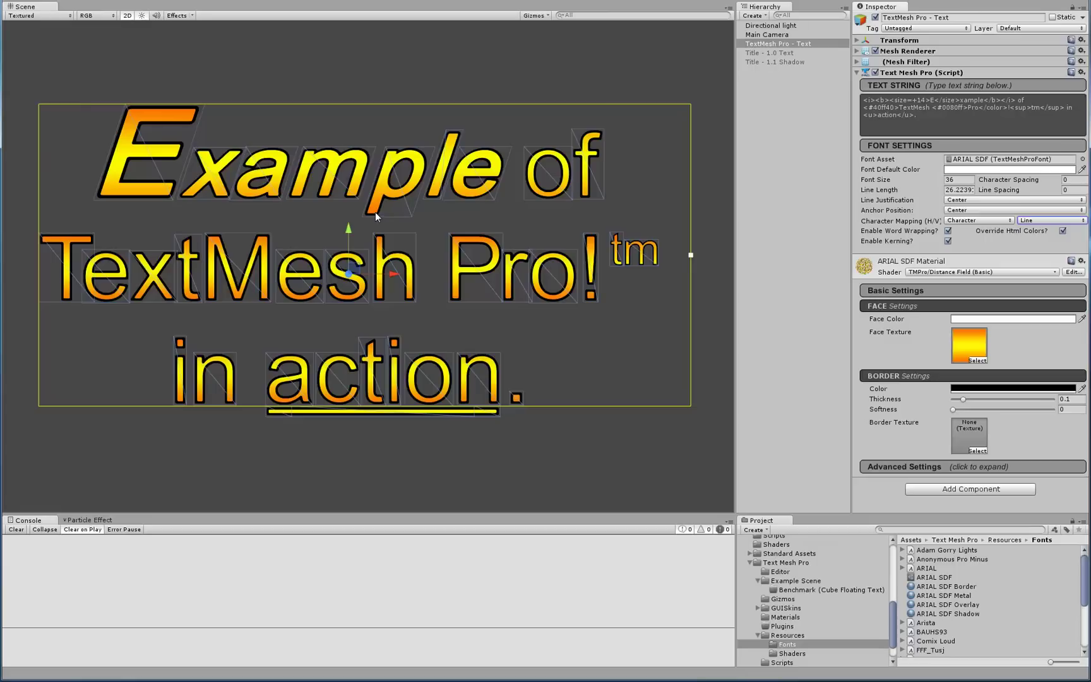
left_click(1031, 222)
left_click(1041, 256)
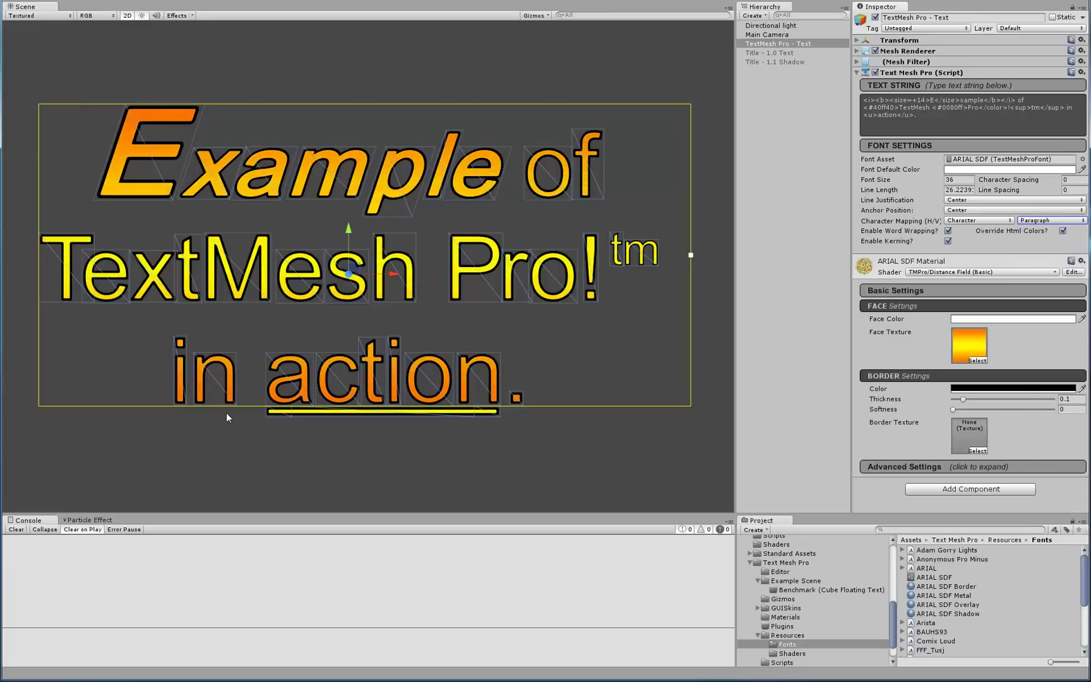
left_click(1035, 222)
left_click(1045, 233)
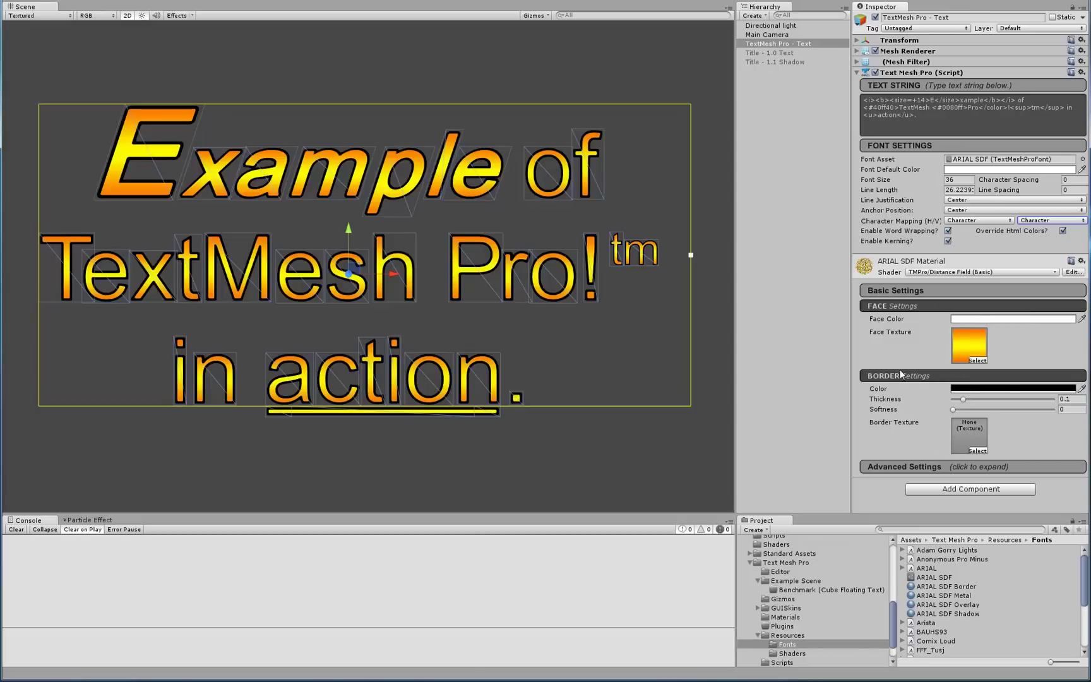
- Set the text's Border Color to white
left_click(979, 389)
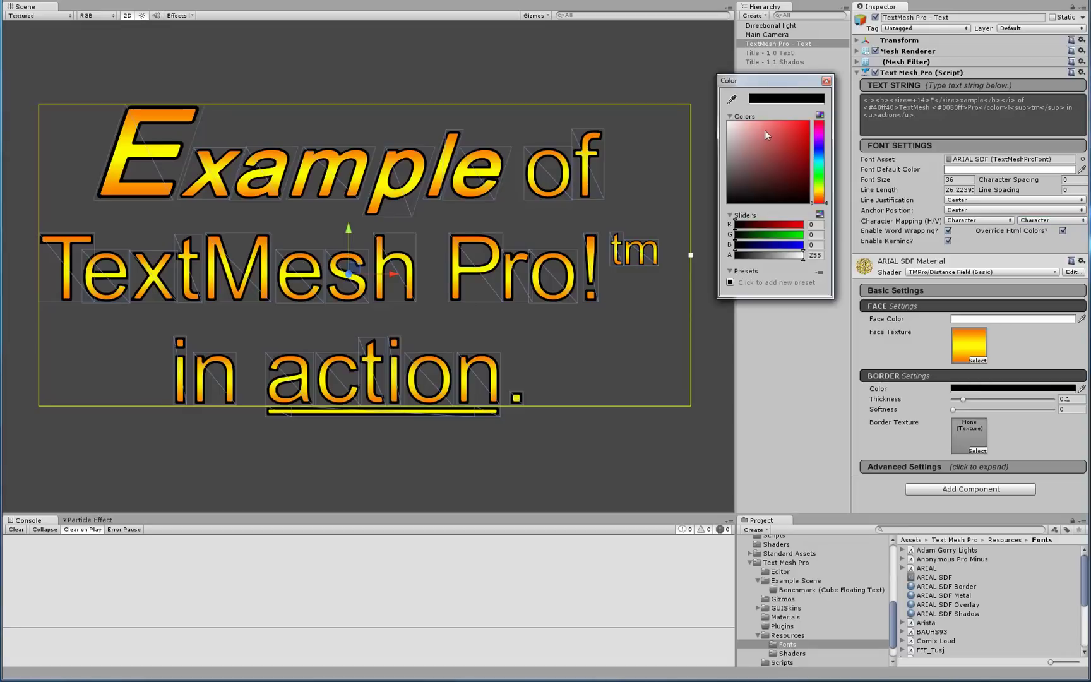
mouse_move(765, 131)
left_mouse_down()
mouse_move(731, 164)
mouse_move(729, 123)
left_mouse_up()
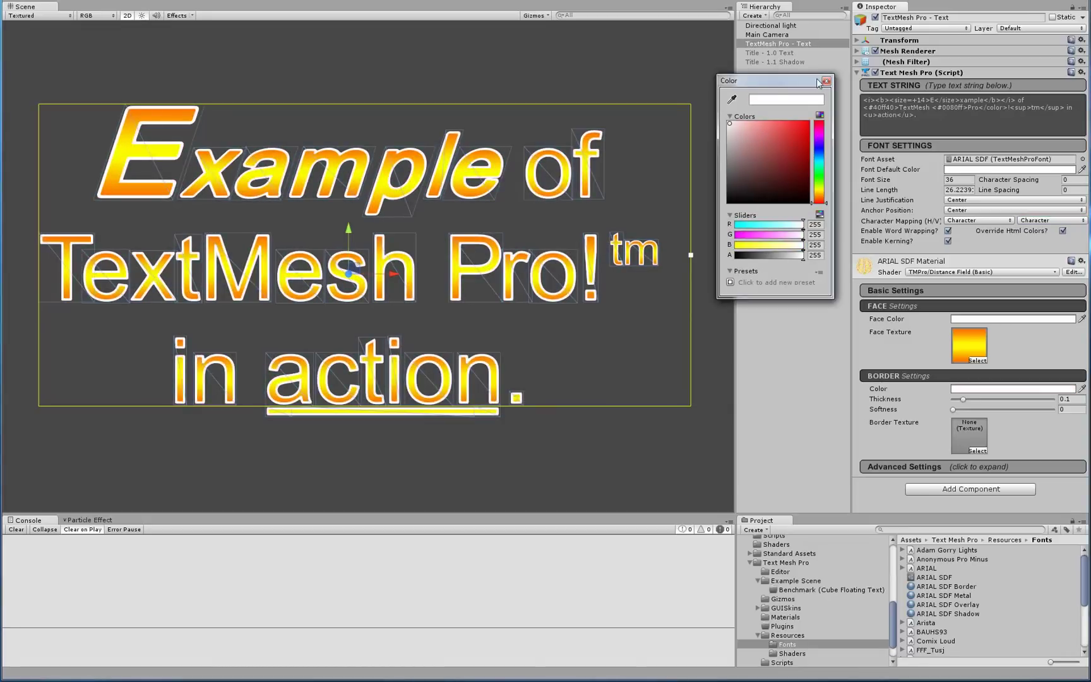
left_click(826, 81)
- Choose Brushed Metal 3 as the Face Texture
left_click(975, 355)
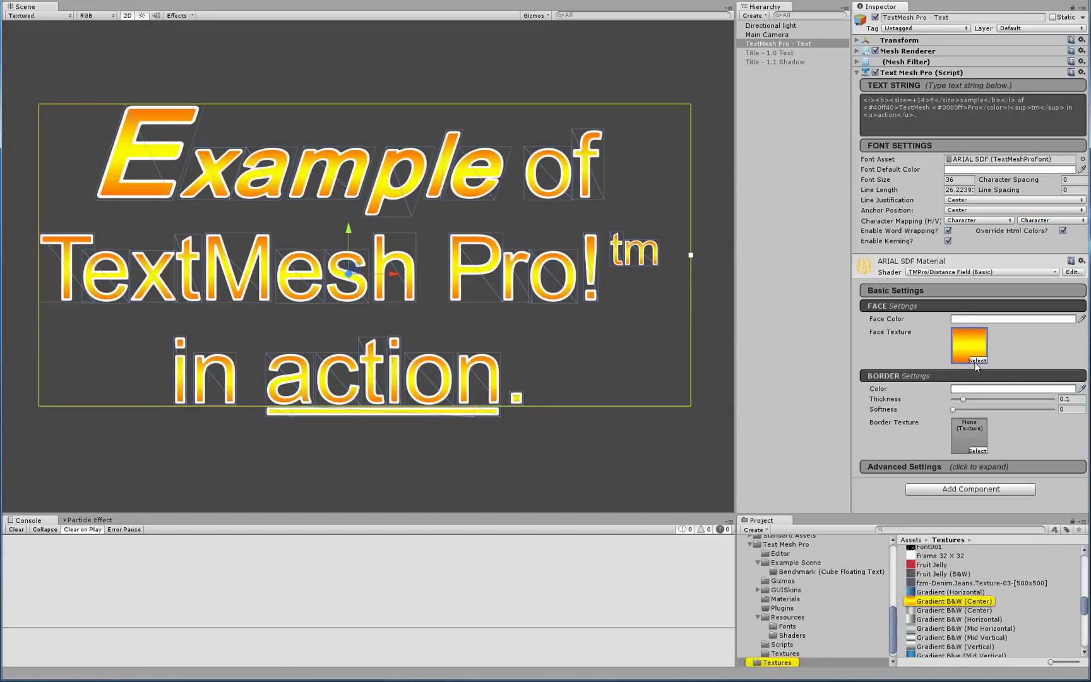
left_click(977, 360)
scroll(354, 423, "down", 3)
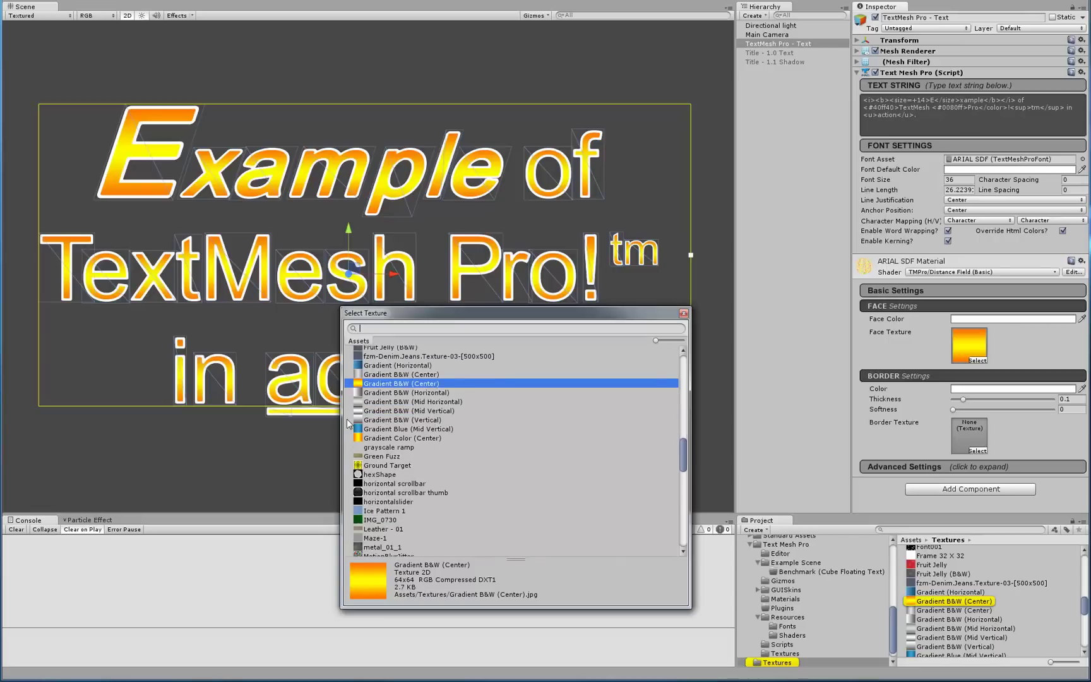
scroll(392, 429, "up", 6)
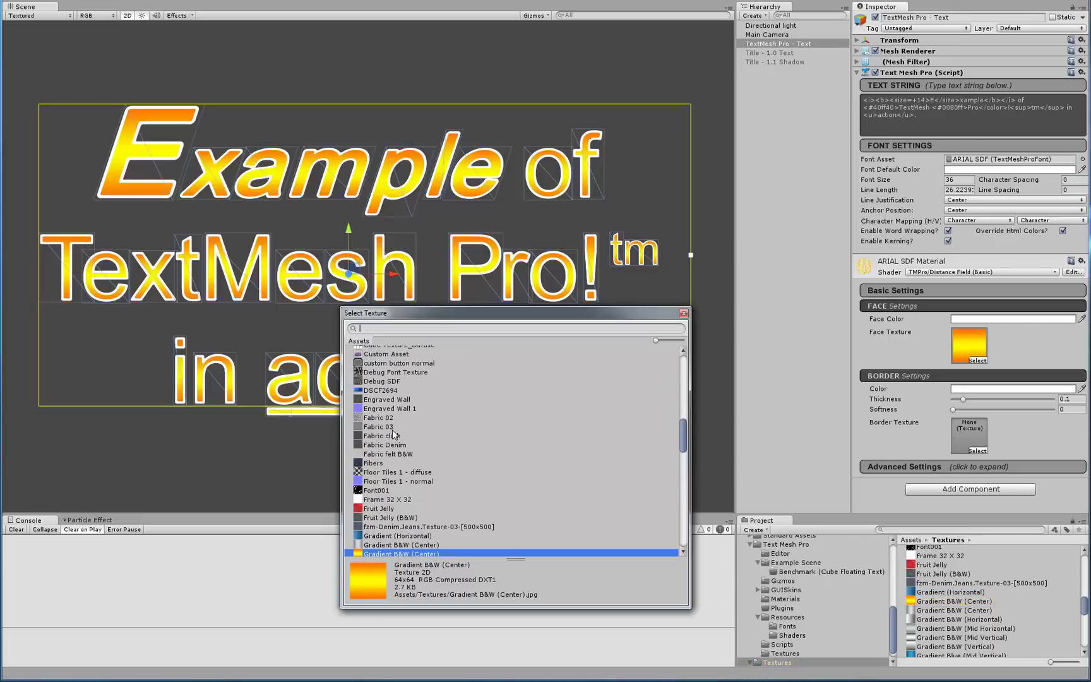
scroll(392, 429, "up", 7)
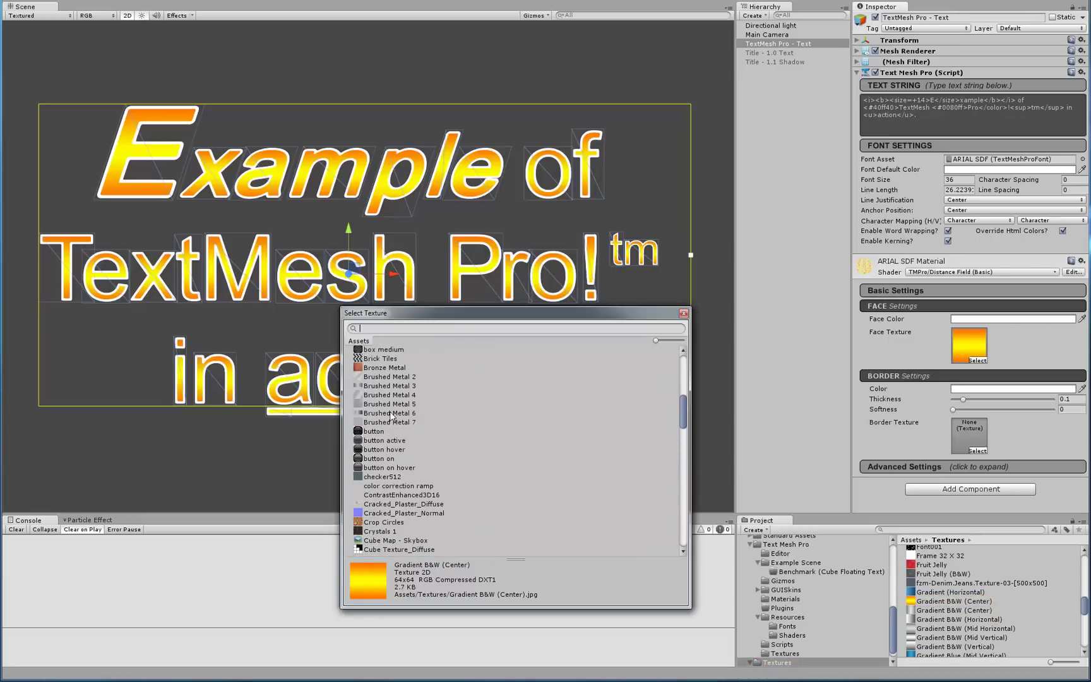
left_click(361, 386)
left_click(683, 313)
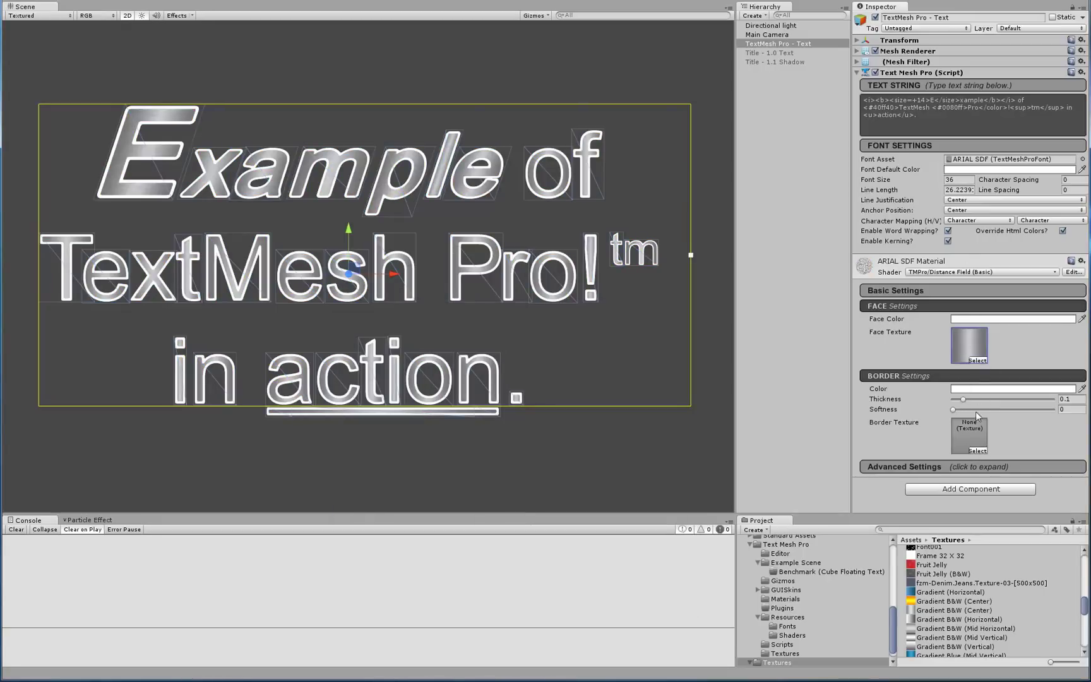
- Choose Gradient B&W (Center) as the Border Texture
left_click(977, 449)
scroll(395, 399, "down", 6)
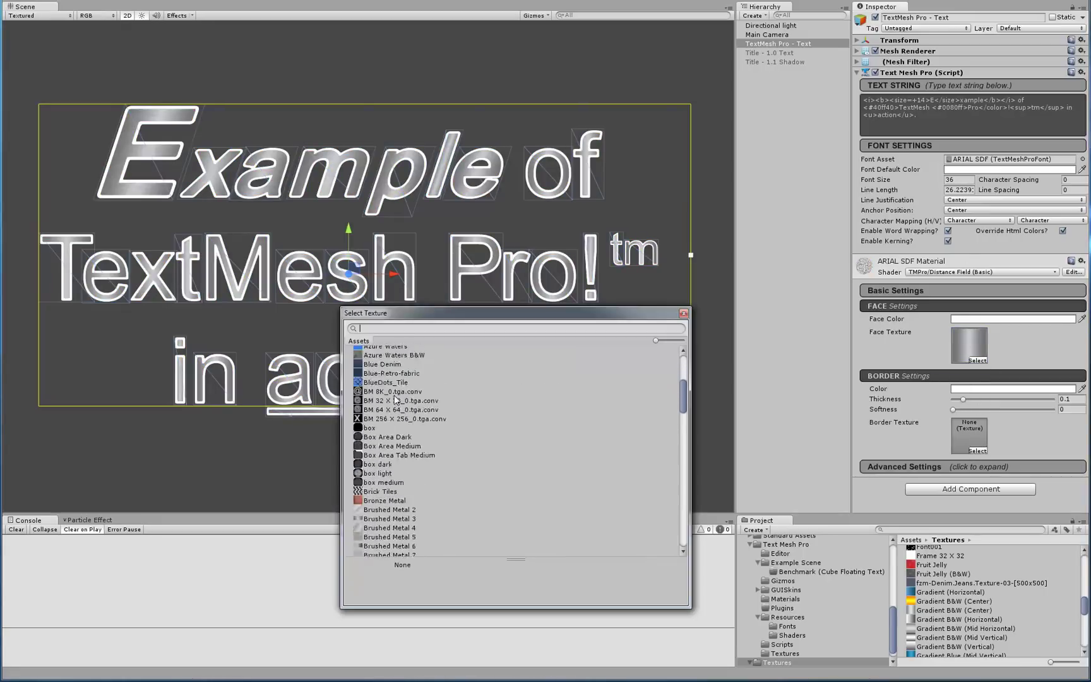
scroll(394, 399, "down", 10)
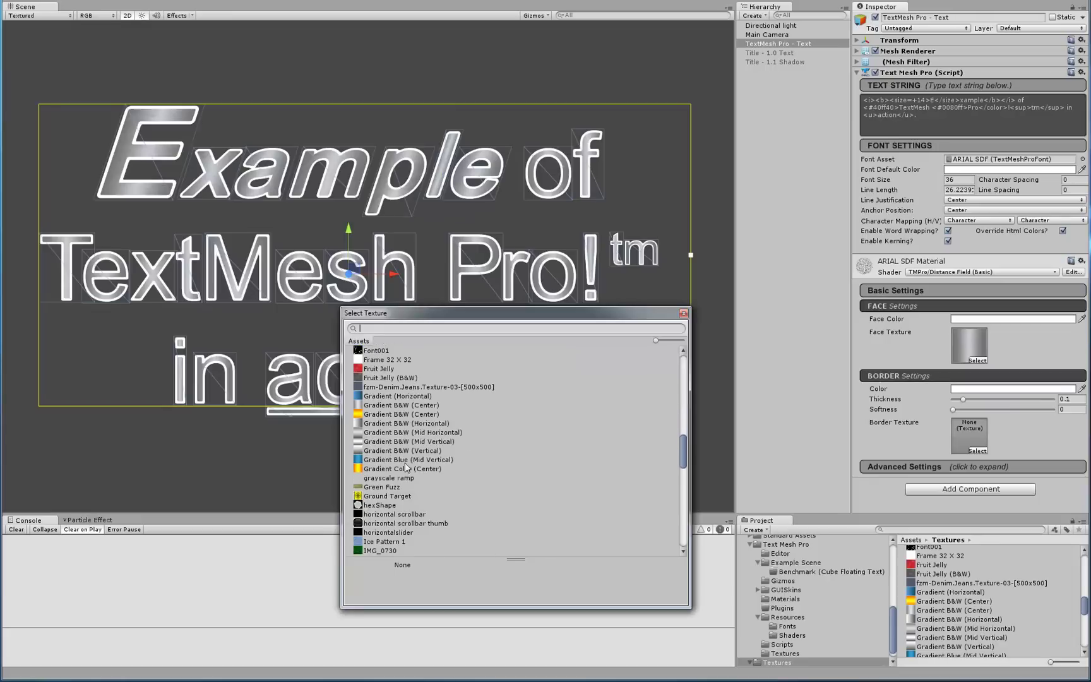
left_click(358, 415)
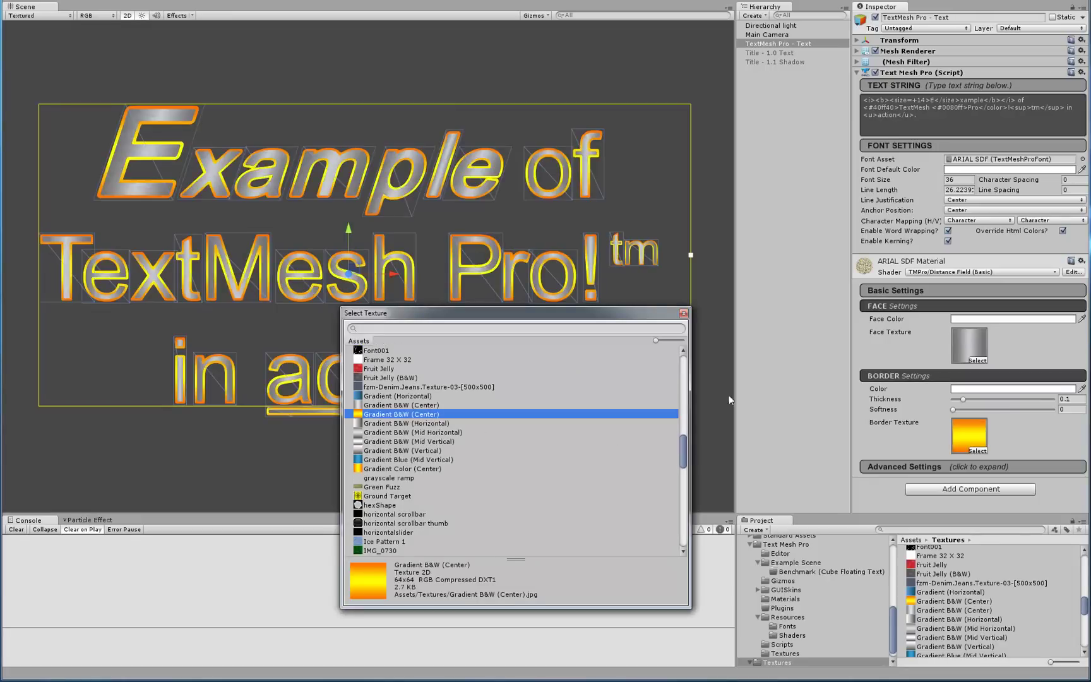
left_click(683, 313)
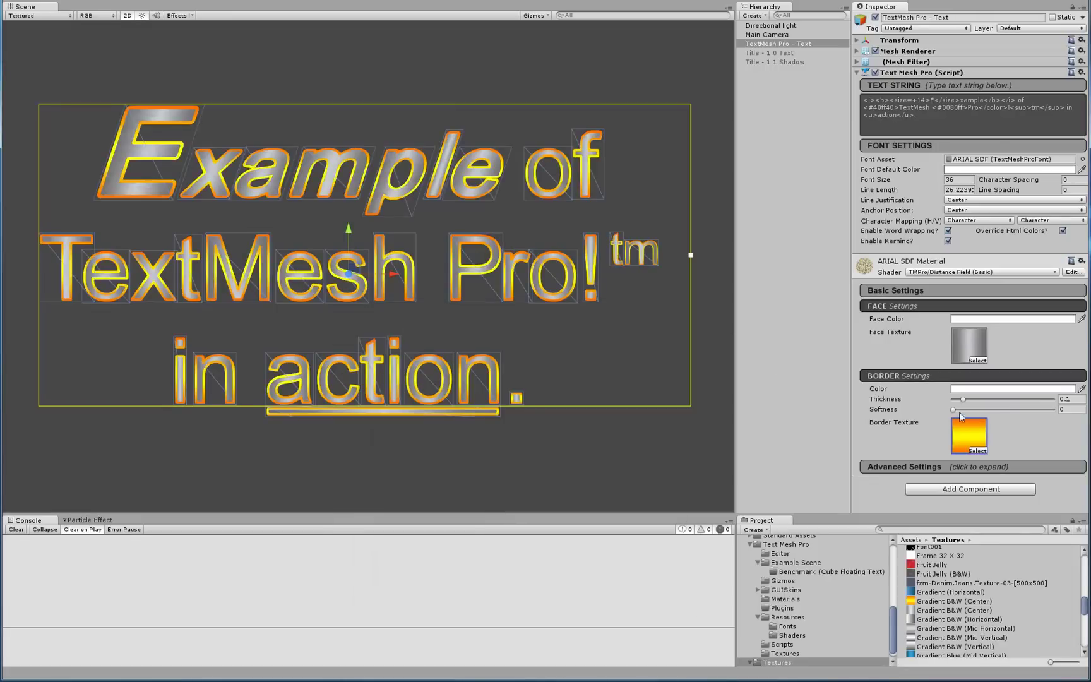
- In Advanced Settings, try Enable Beveling, then leave it switched off
left_click(906, 468)
scroll(906, 468, "down", 4)
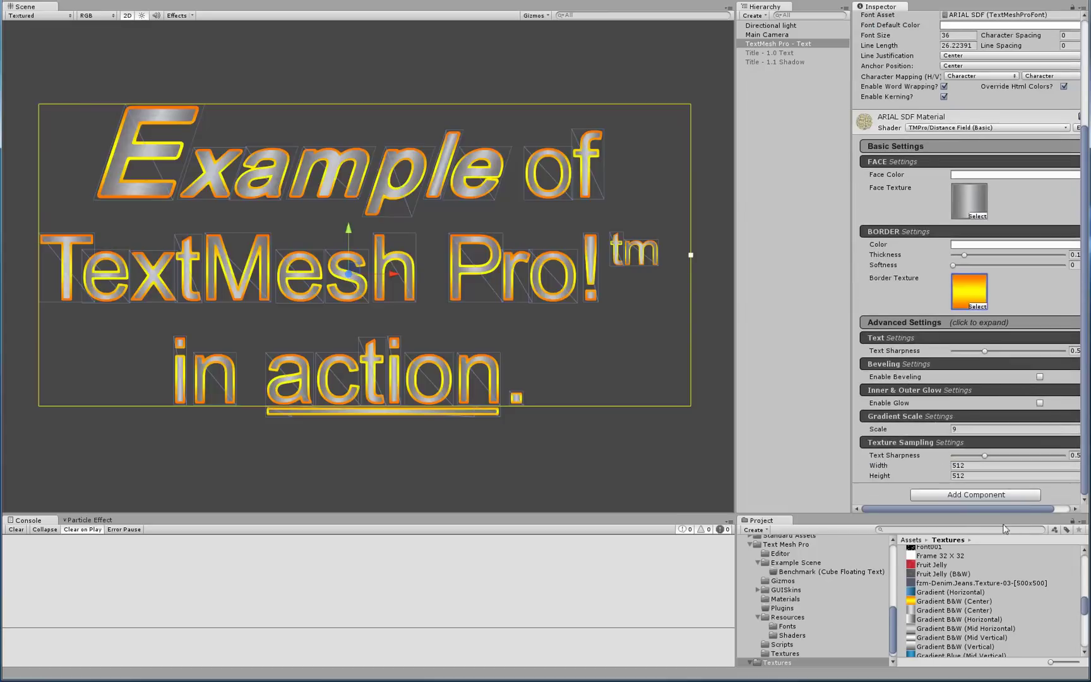
left_click(1040, 377)
scroll(971, 416, "down", 3)
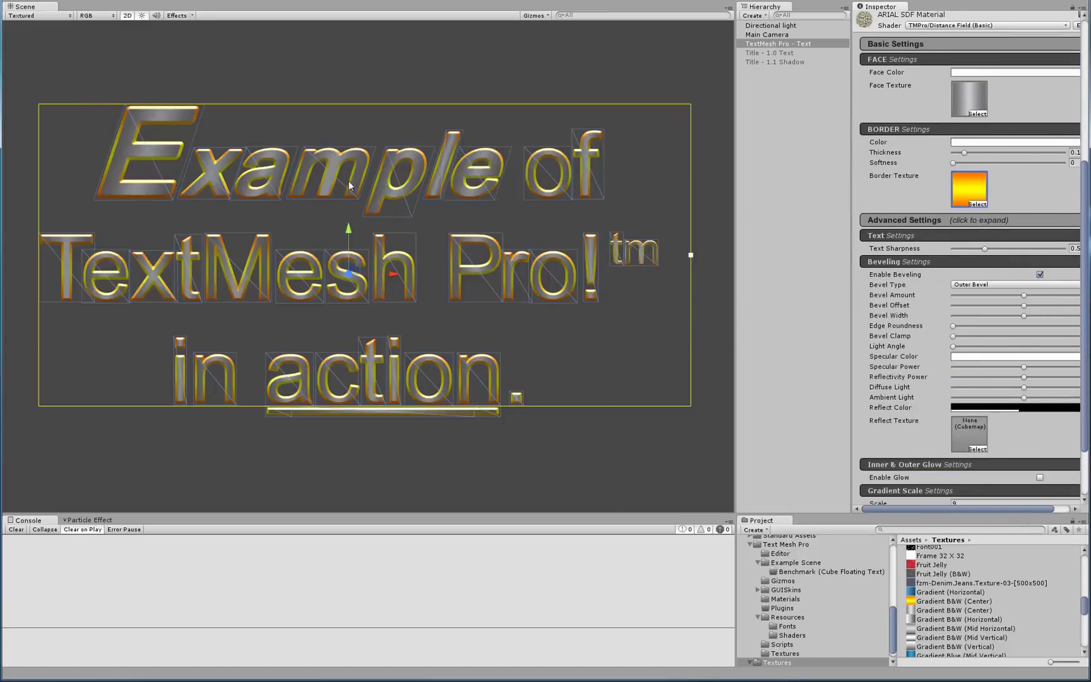
left_click(1040, 275)
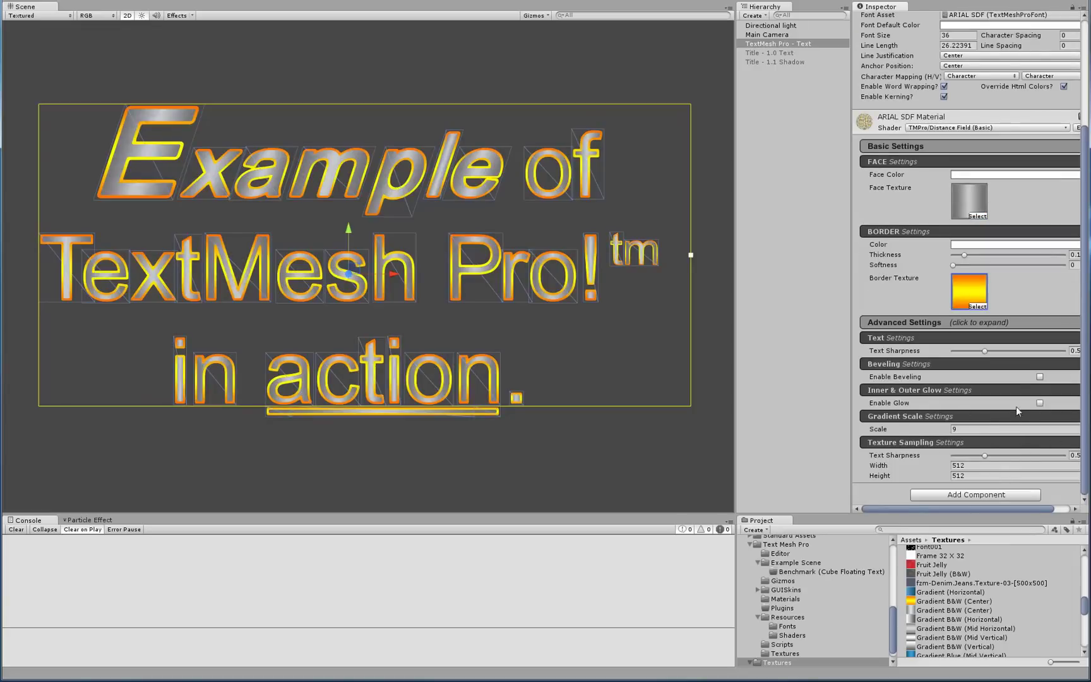
- Enable glow in bright green, adjust Glow Offset and lower Glow Power to minimum
left_click(1039, 403)
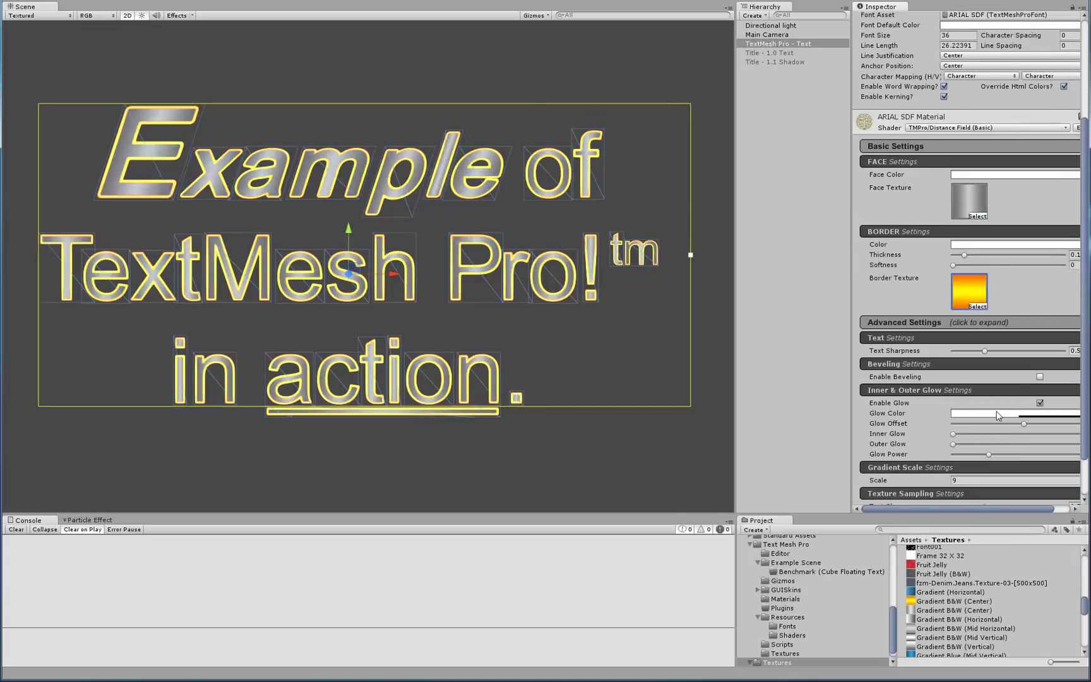
left_click(997, 415)
left_click_drag(822, 130, 815, 180)
left_click_drag(743, 123, 810, 123)
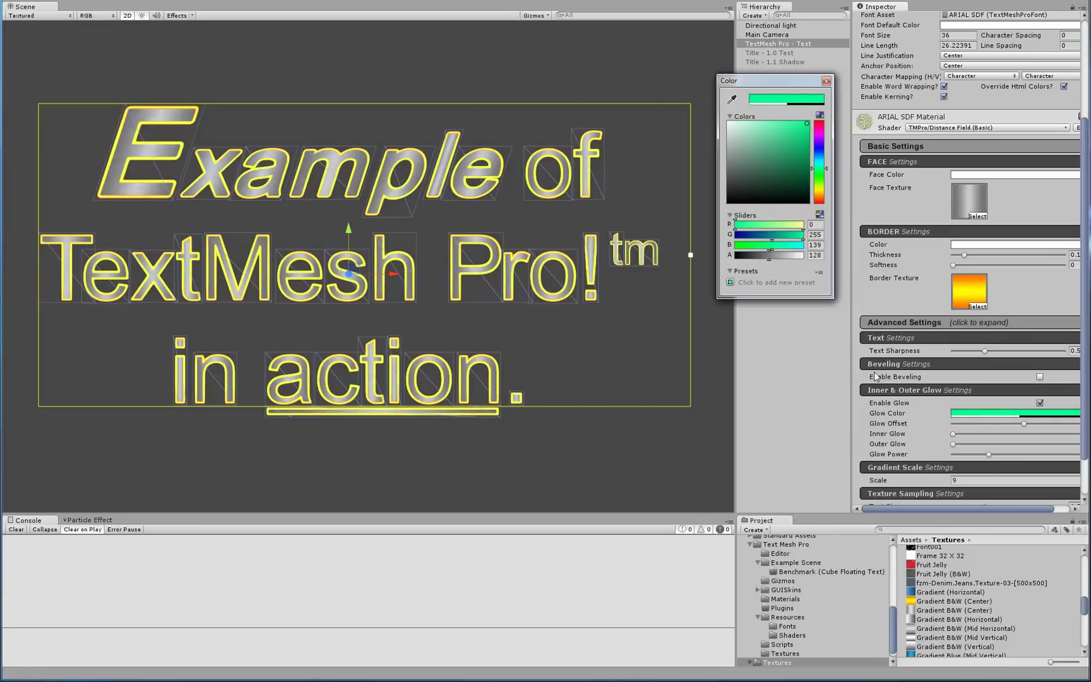
scroll(989, 433, "down", 2)
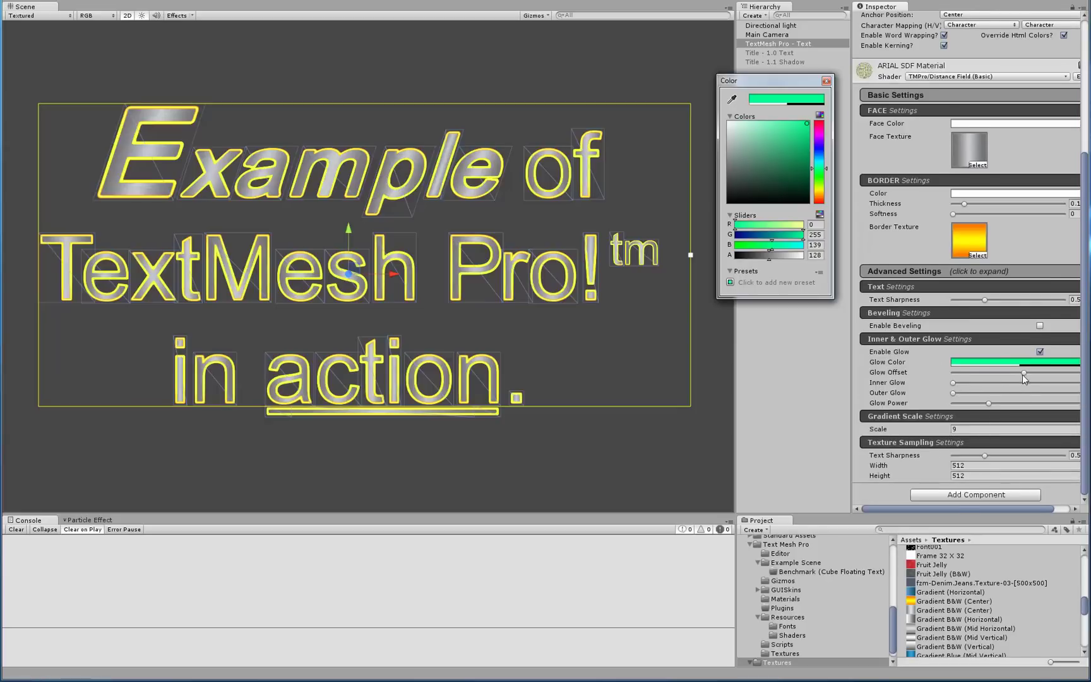
mouse_move(1022, 374)
left_mouse_down()
mouse_move(987, 374)
mouse_move(1037, 373)
left_mouse_up()
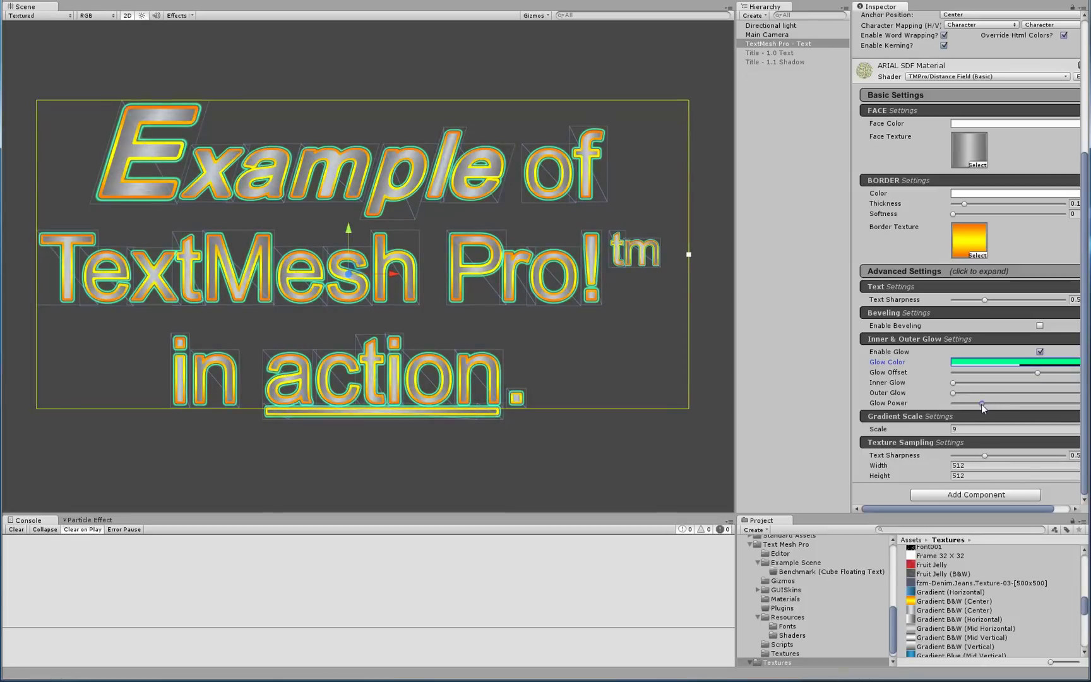
left_click_drag(981, 404, 1030, 392)
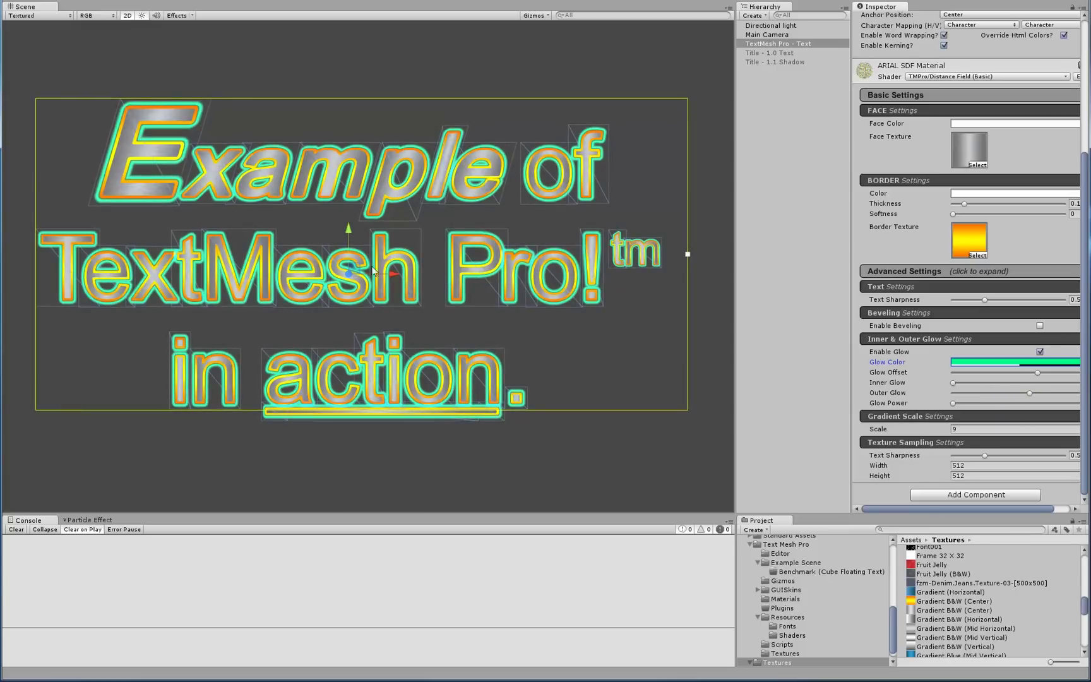
- Turn the glow off and collapse the advanced material settings
left_click(1040, 352)
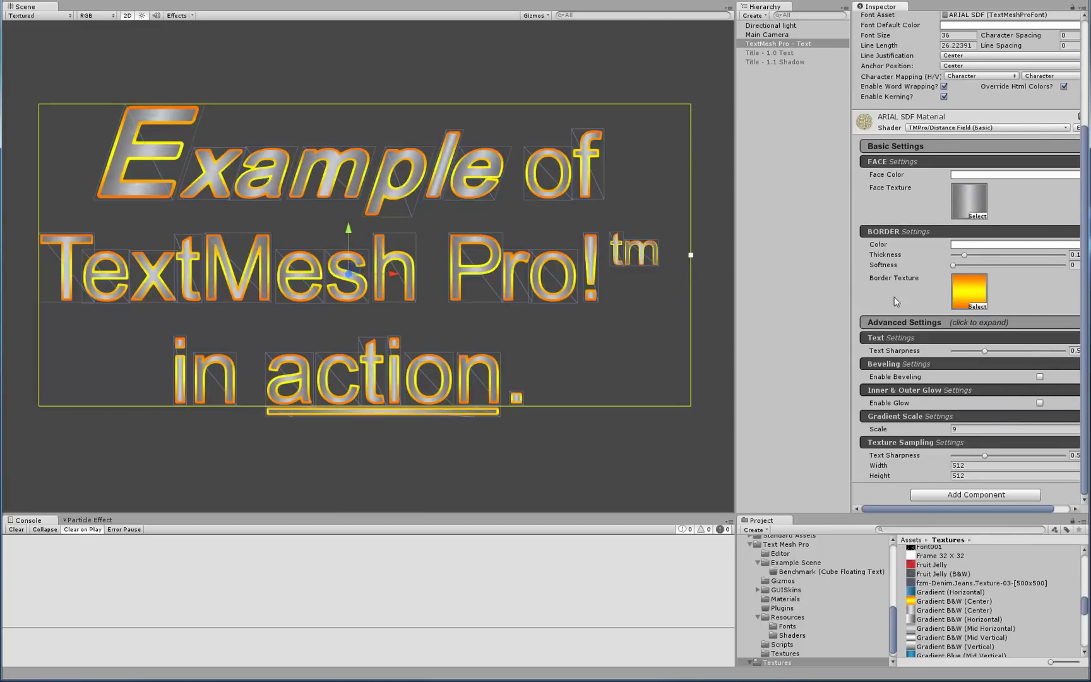
left_click(957, 324)
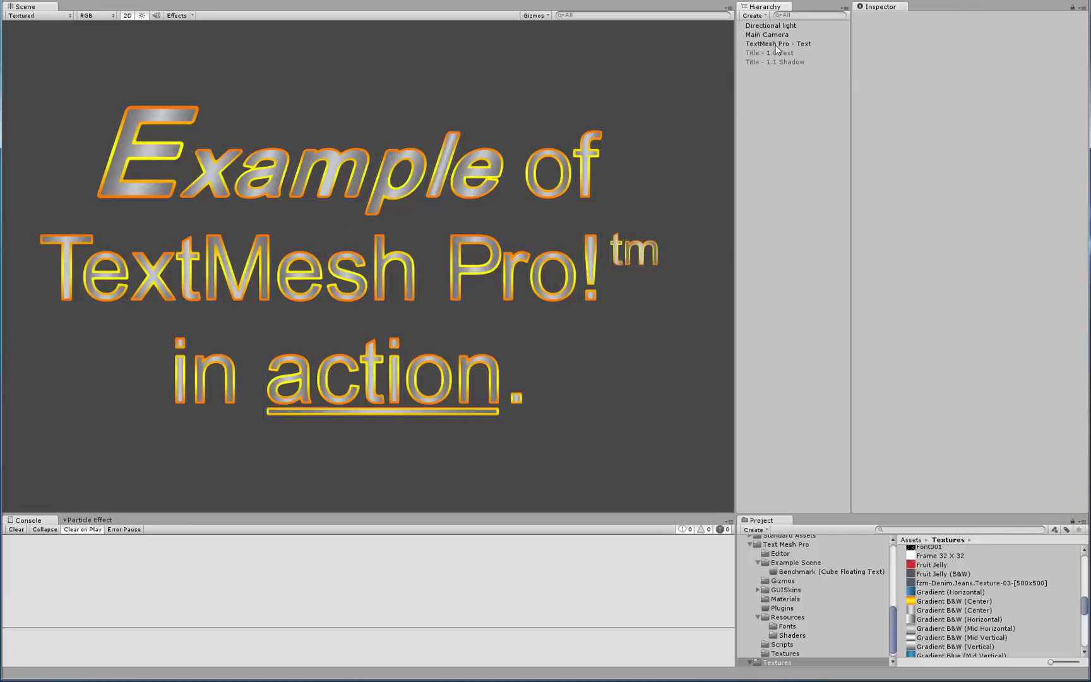
left_click(778, 44)
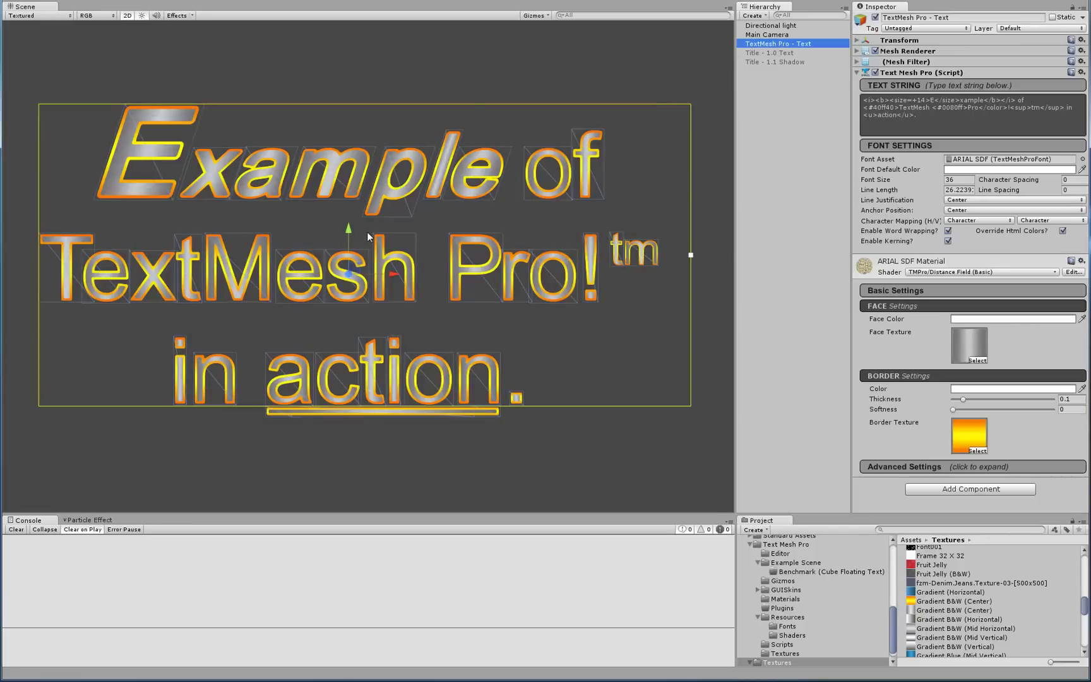
left_click(777, 116)
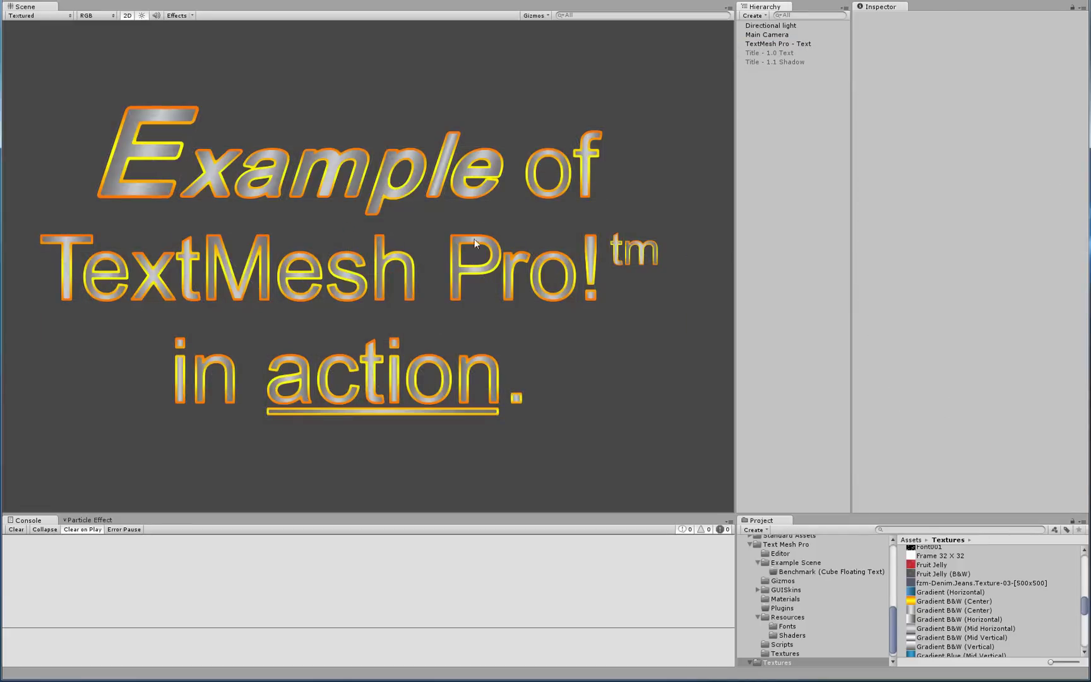
- Duplicate TextMesh Pro - Text with Ctrl+D and select the new copy
left_click(777, 46)
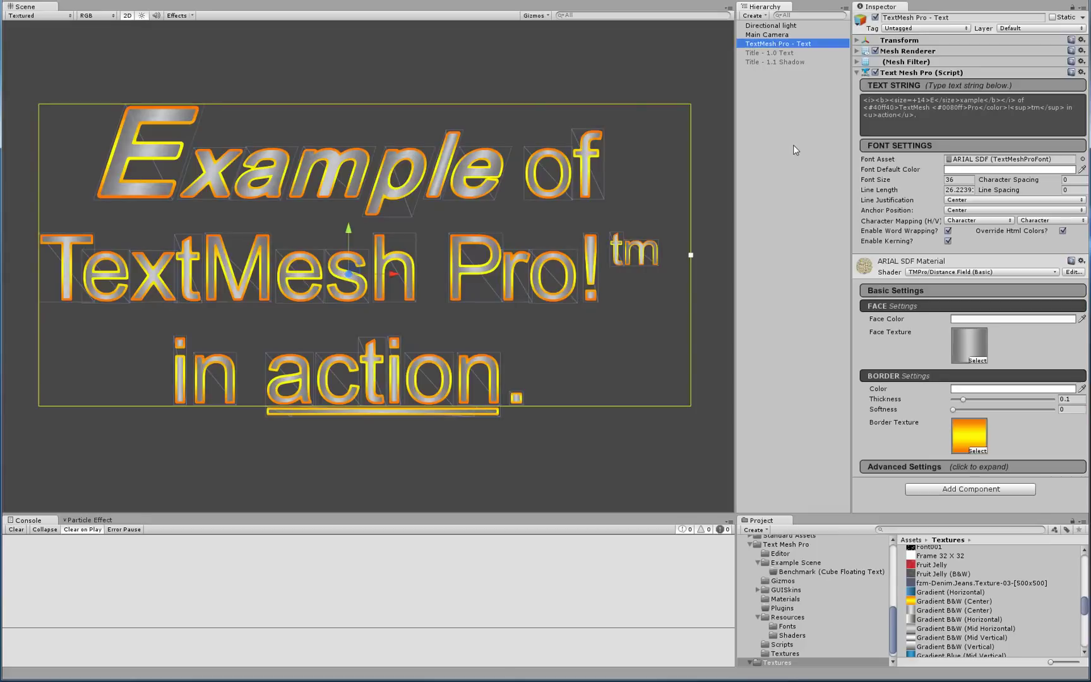
left_click(793, 145)
left_click(769, 46)
key("ctrl+d")
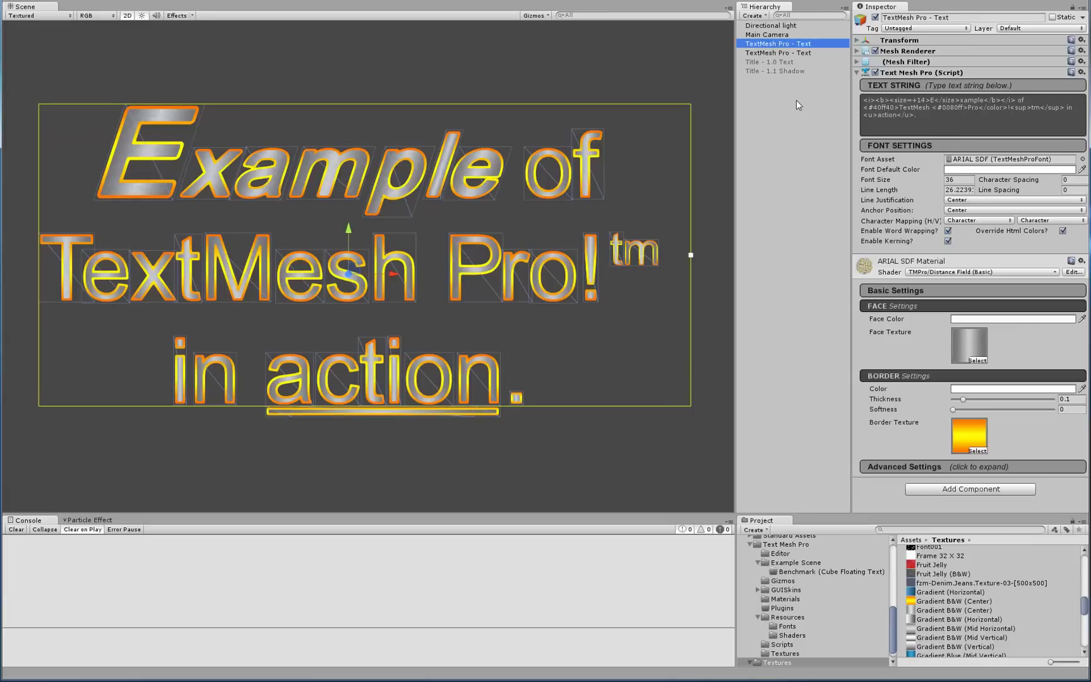
left_click(798, 54)
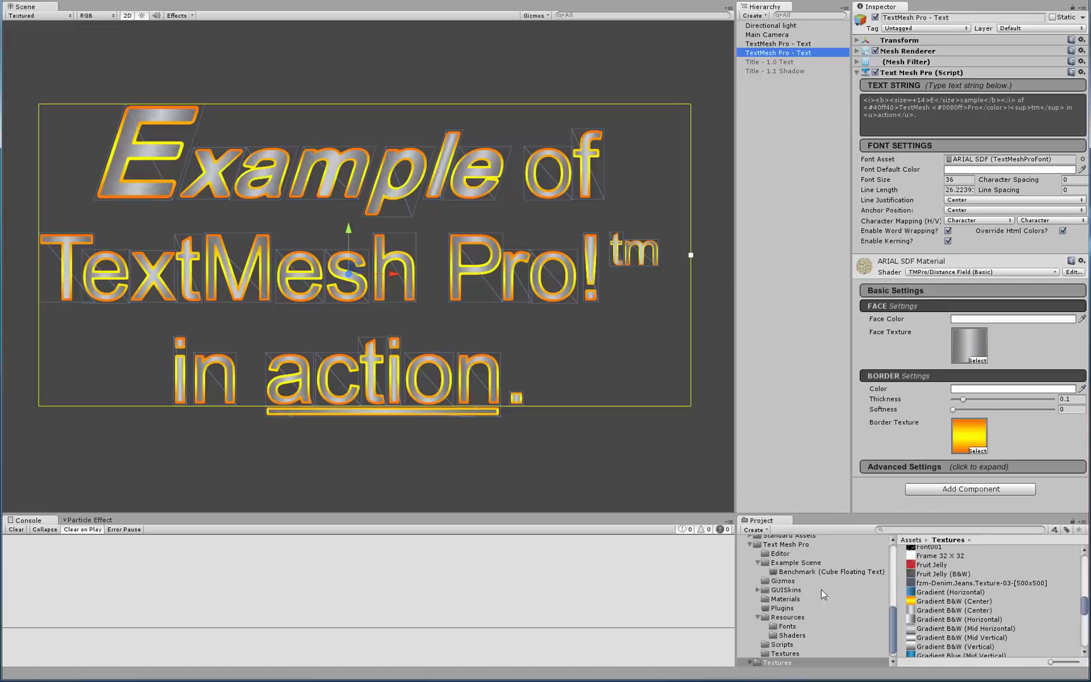
- Apply the ARIAL SDF Shadow material from the Fonts folder to the duplicated text
scroll(791, 655, "down", 1)
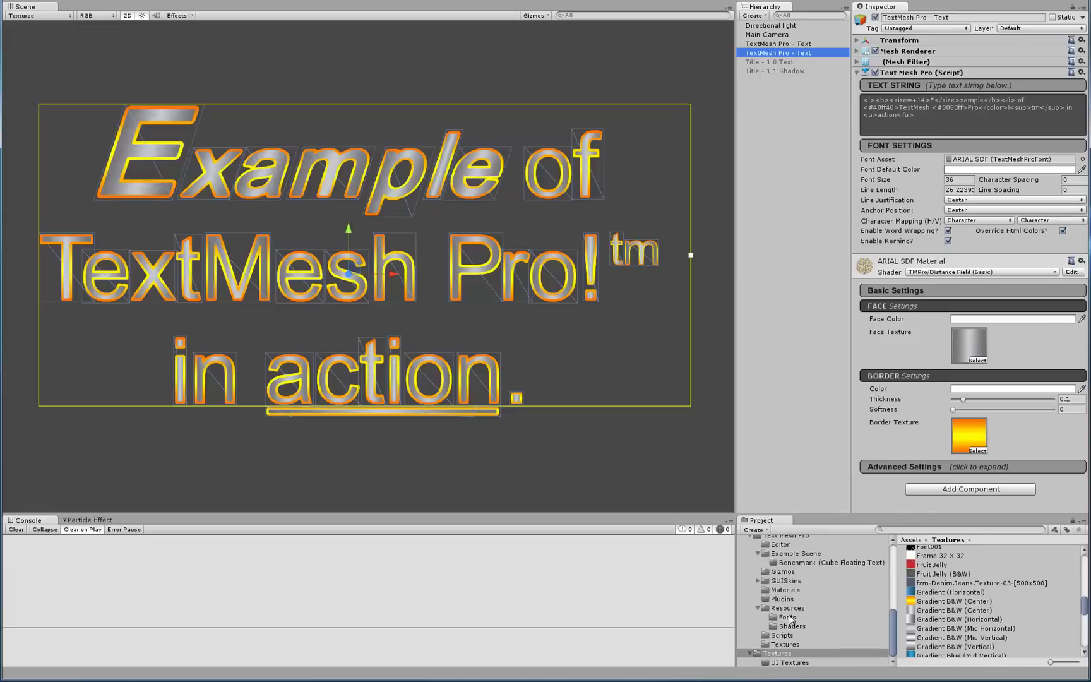
left_click(787, 617)
scroll(939, 628, "up", 4)
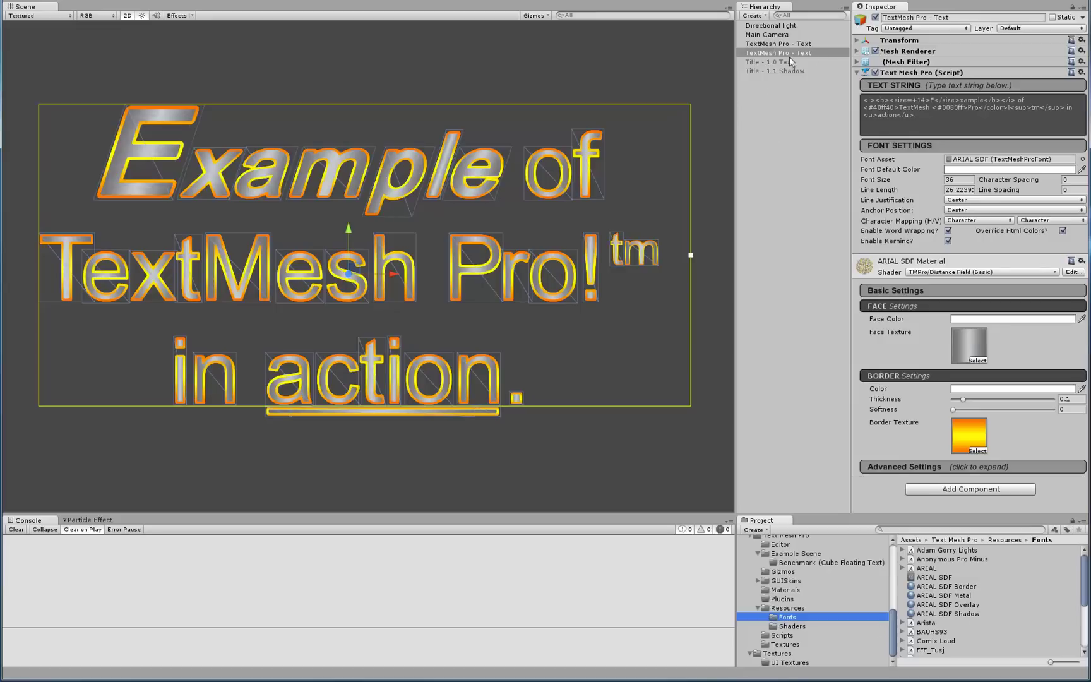
right_click(886, 270)
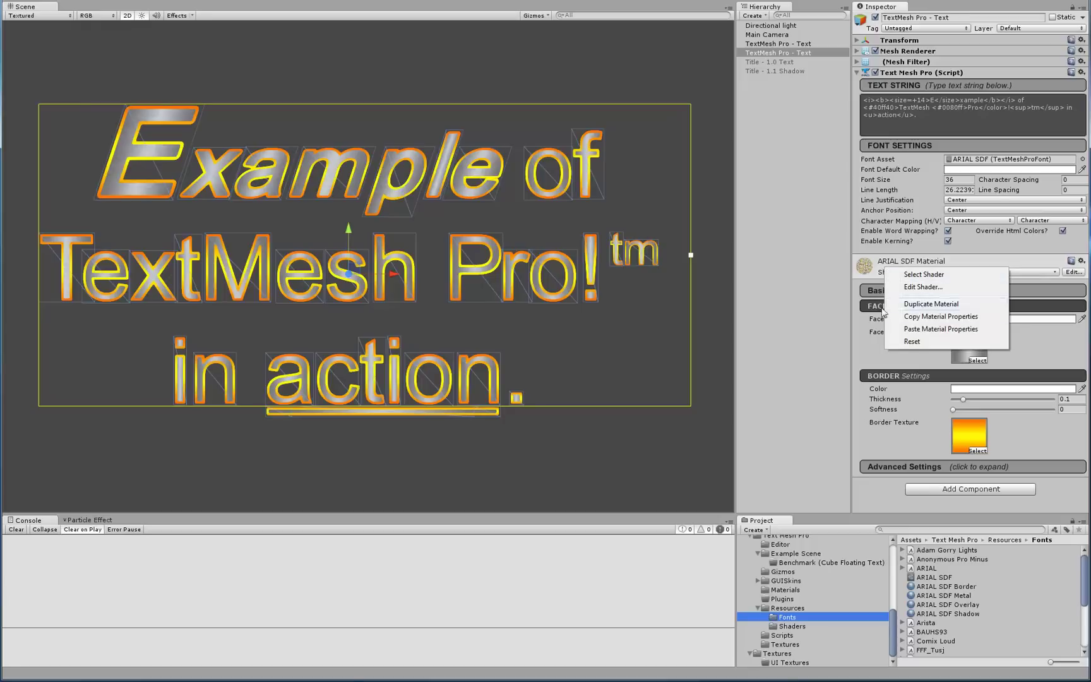
left_click(820, 183)
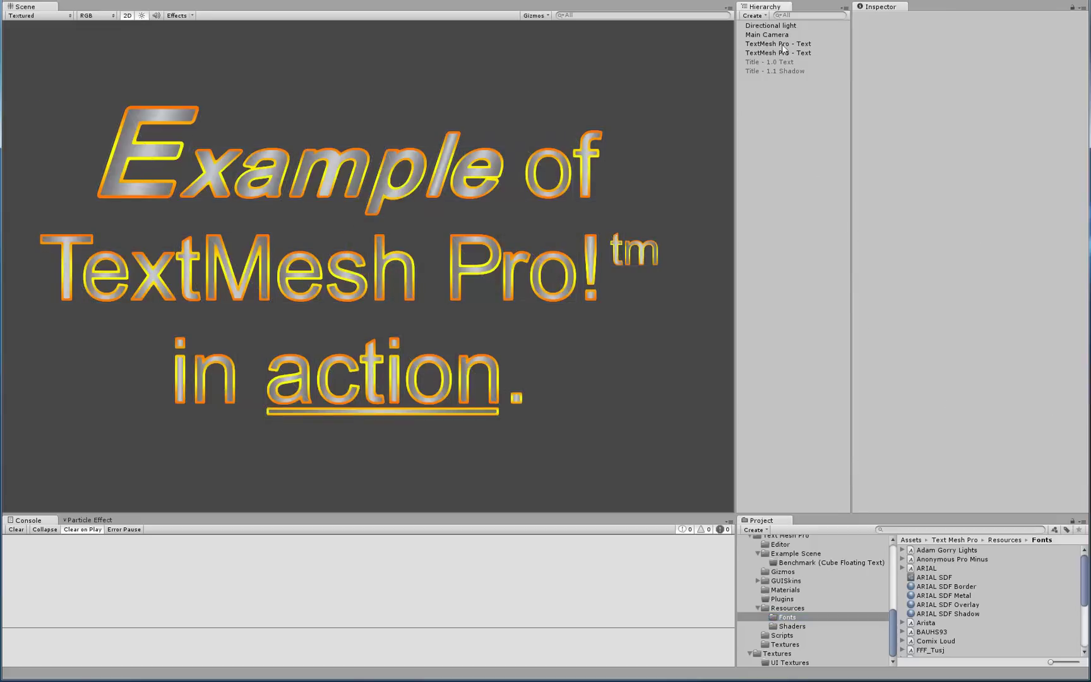
left_click(784, 53)
left_click_drag(953, 616, 802, 54)
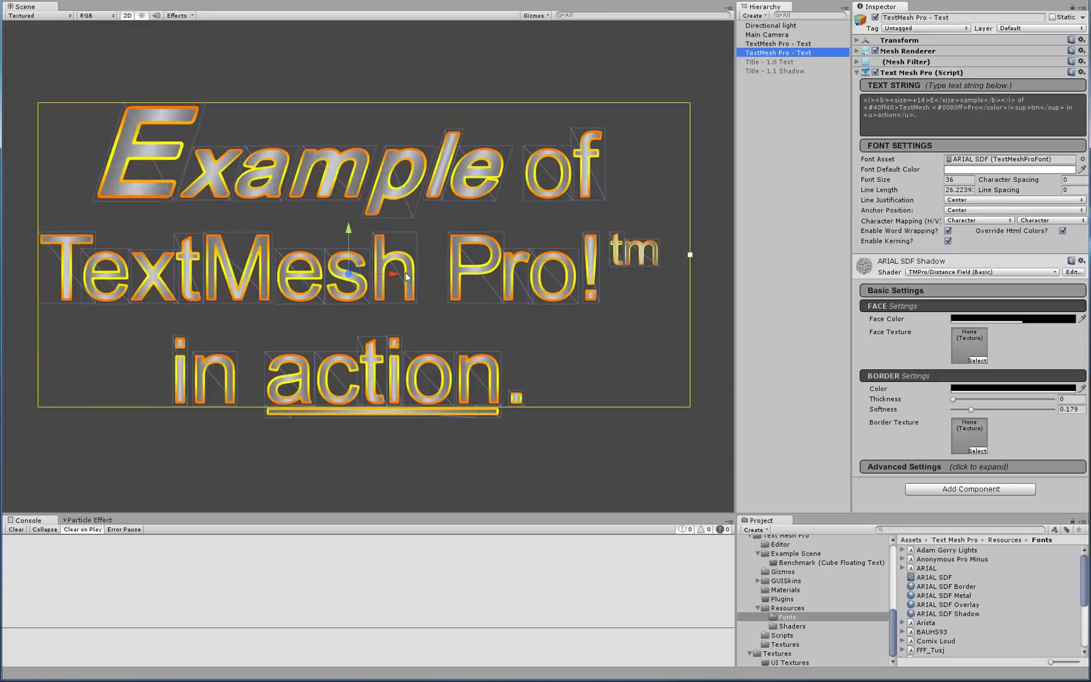
- Offset the shadow copy slightly right and down behind the original
left_click_drag(391, 272, 401, 272)
left_click_drag(355, 227, 356, 235)
left_click(804, 392)
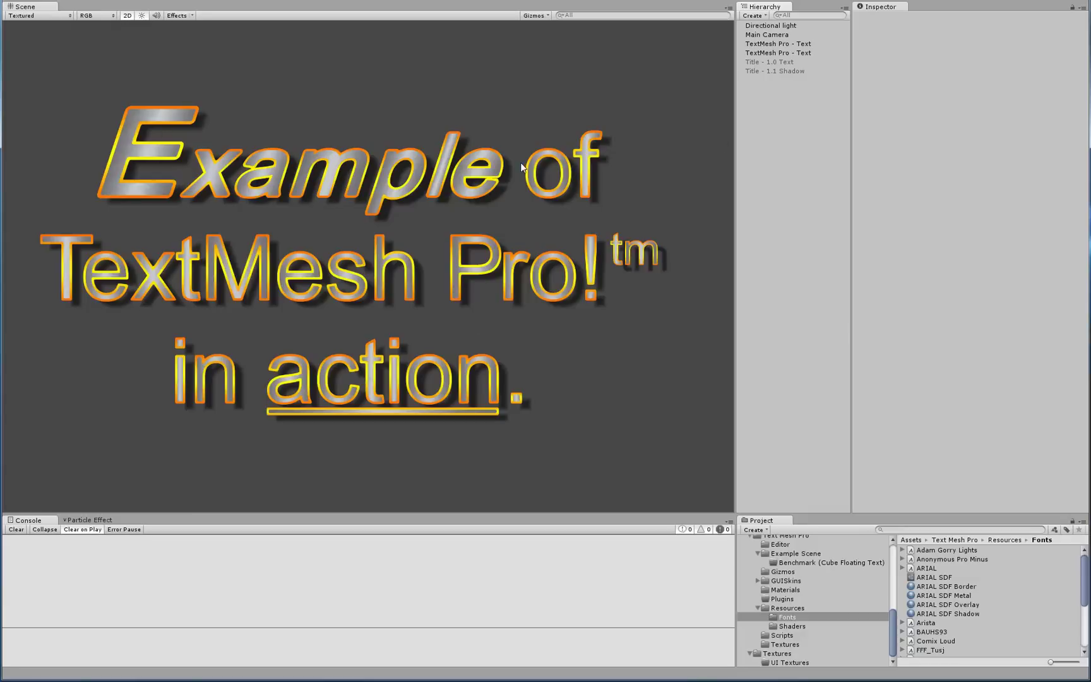
- Apply the ARIAL SDF Metal material to the main text in the Scene view
scroll(375, 290, "up", 10)
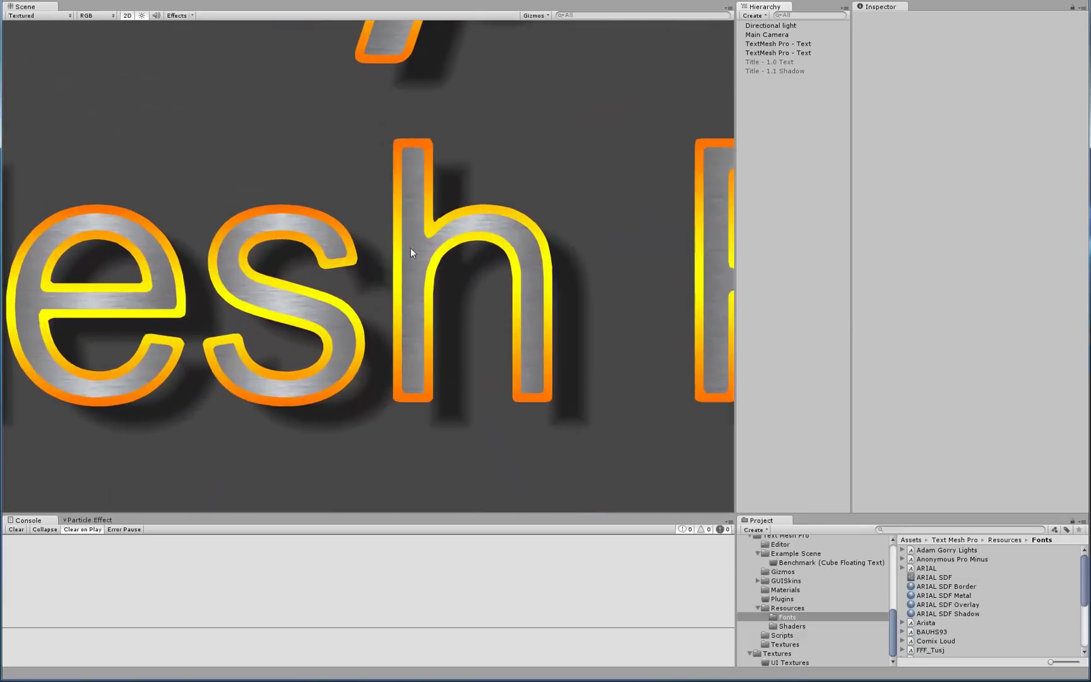
middle_click_drag(410, 248, 366, 242)
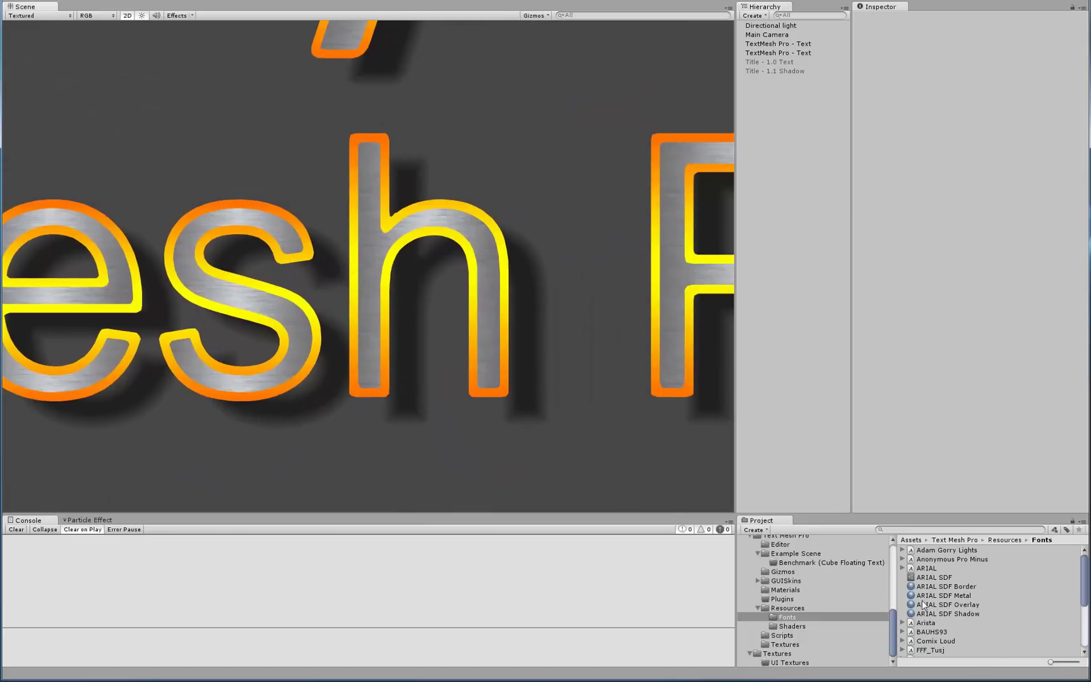
left_click_drag(931, 594, 668, 266)
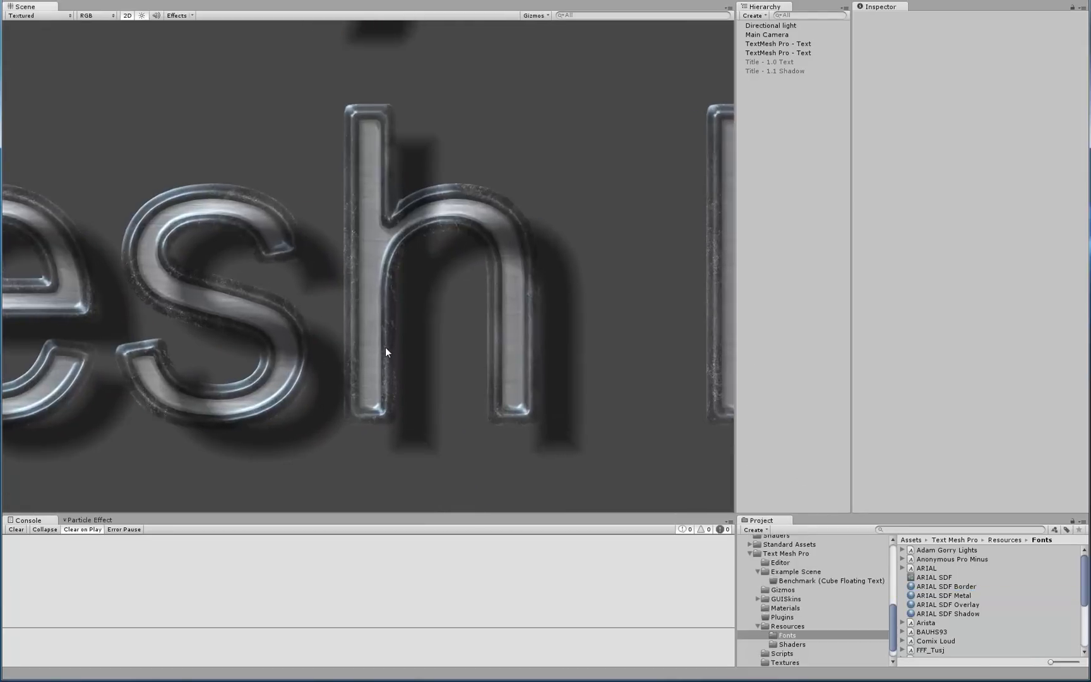
scroll(386, 342, "up", 3)
scroll(340, 296, "down", 2)
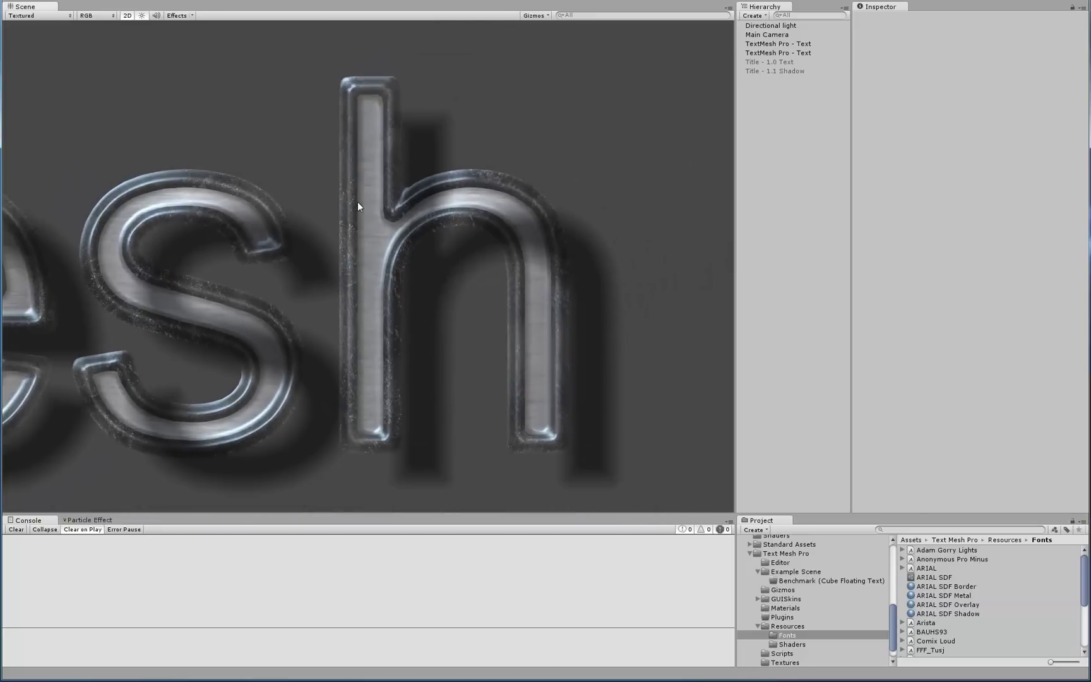
scroll(361, 200, "up", 3)
scroll(335, 222, "down", 3)
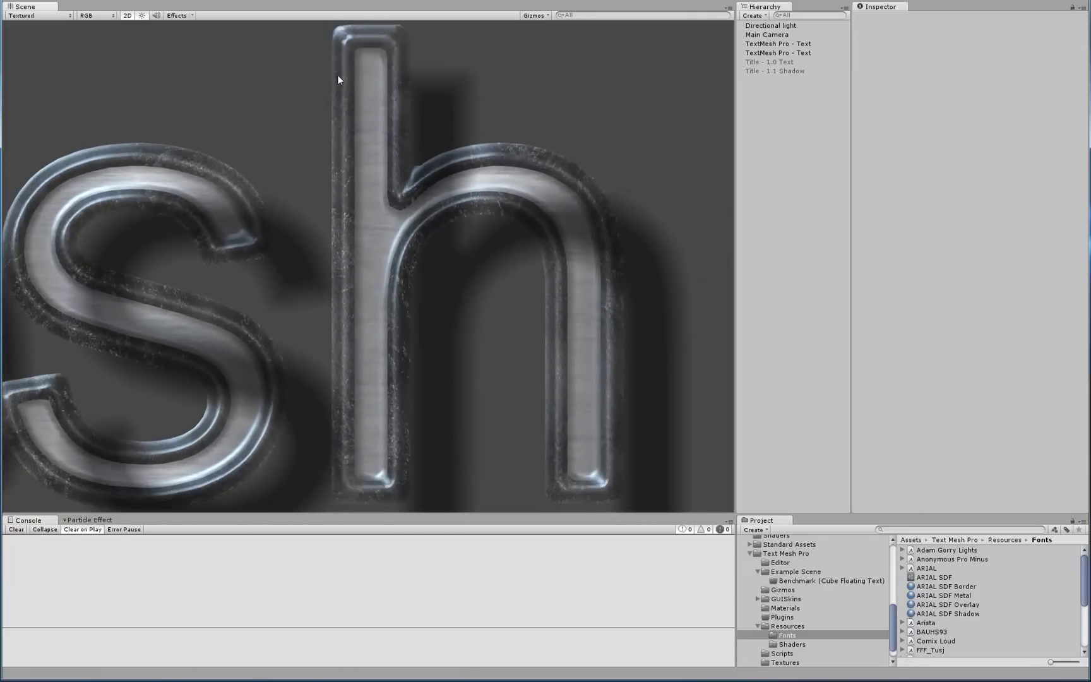
scroll(404, 177, "up", 2)
scroll(424, 309, "down", 3)
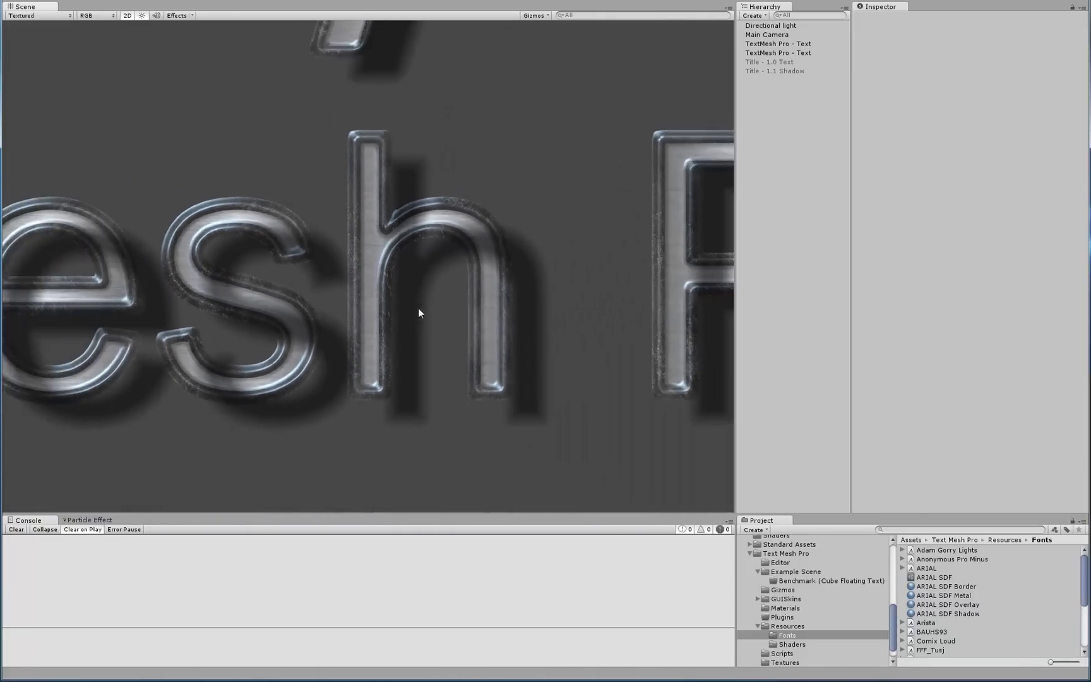
scroll(455, 304, "up", 3)
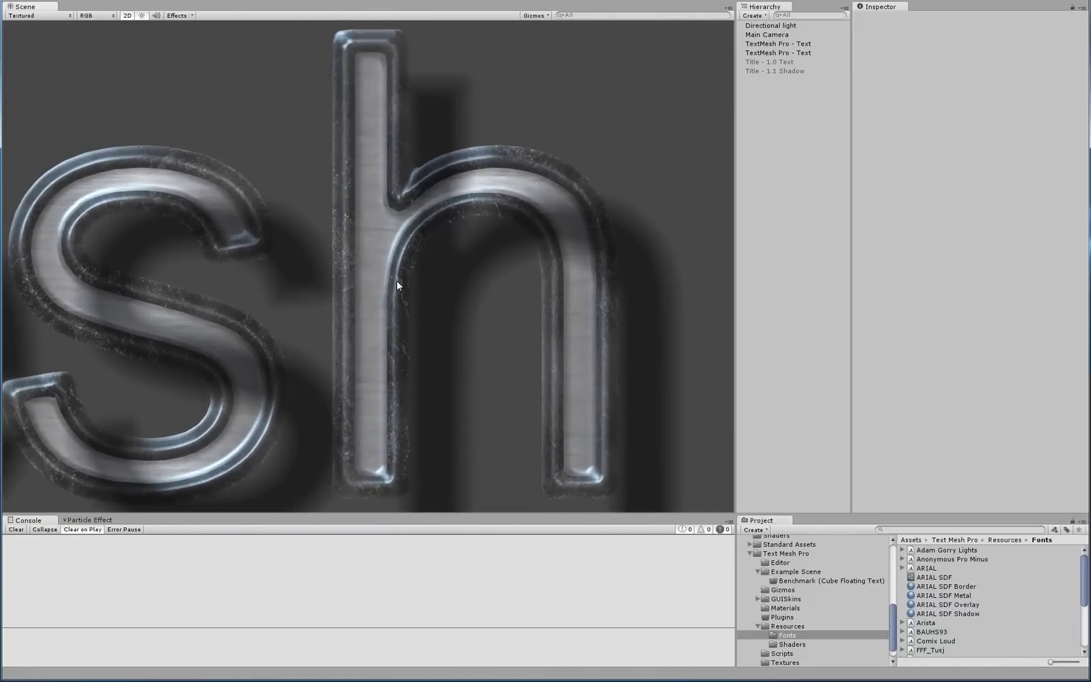
scroll(397, 280, "down", 8)
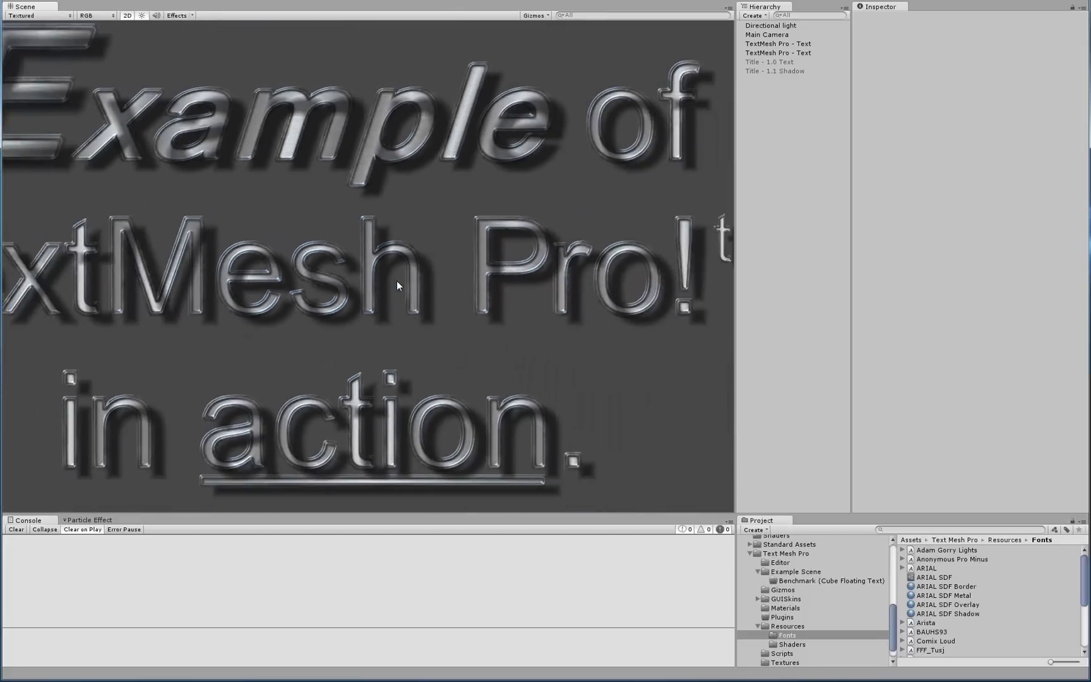
scroll(397, 285, "down", 2)
scroll(348, 297, "up", 1)
middle_click_drag(348, 297, 346, 289)
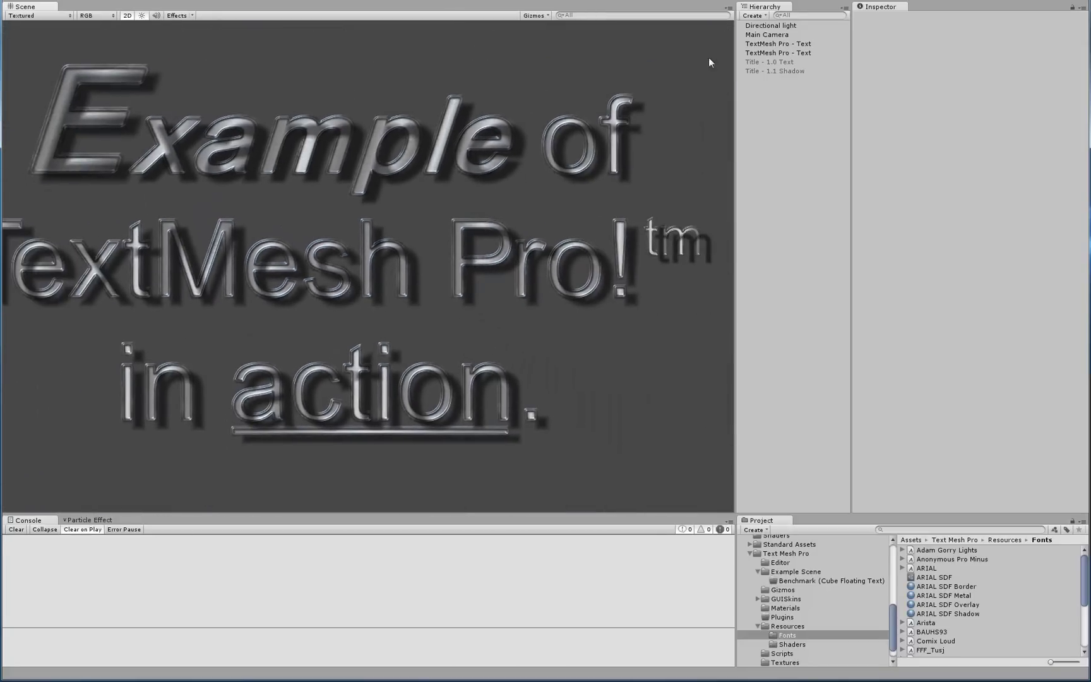
- Set the shadow copy's Transform Position Z to 0.1
left_click(789, 53)
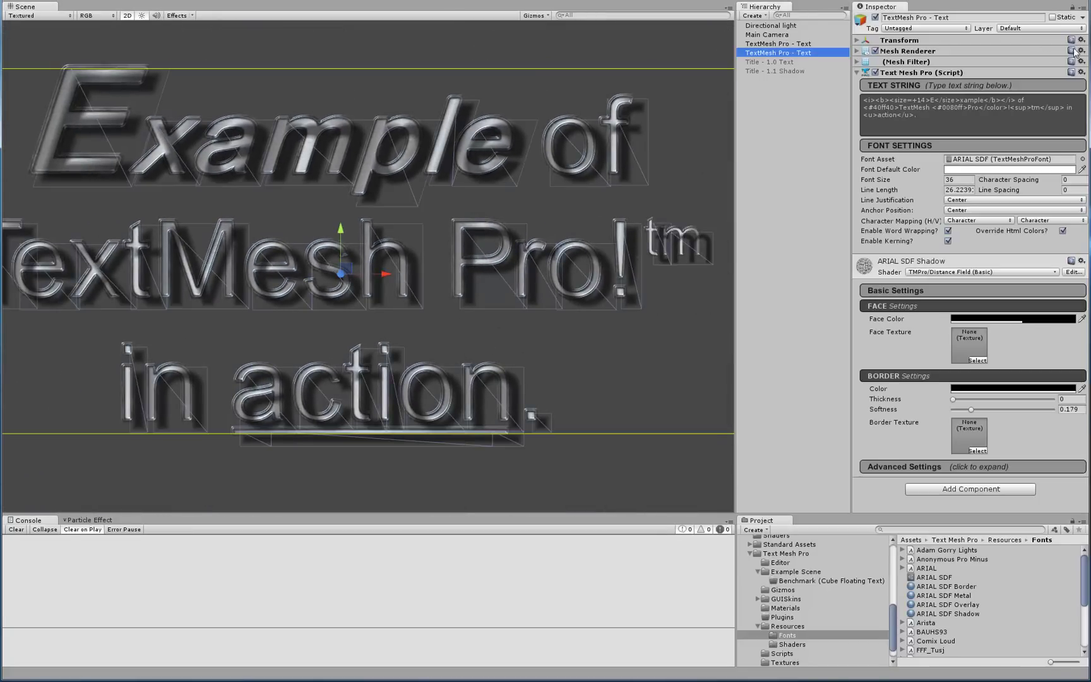
left_click(857, 41)
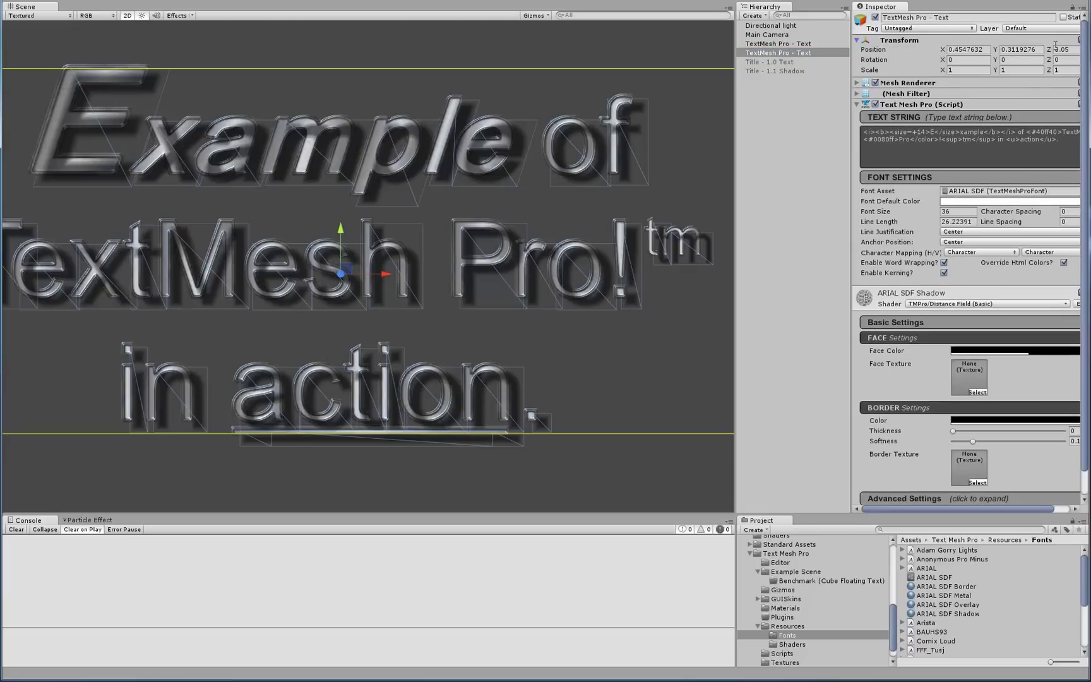
left_click(1075, 49)
type(".1")
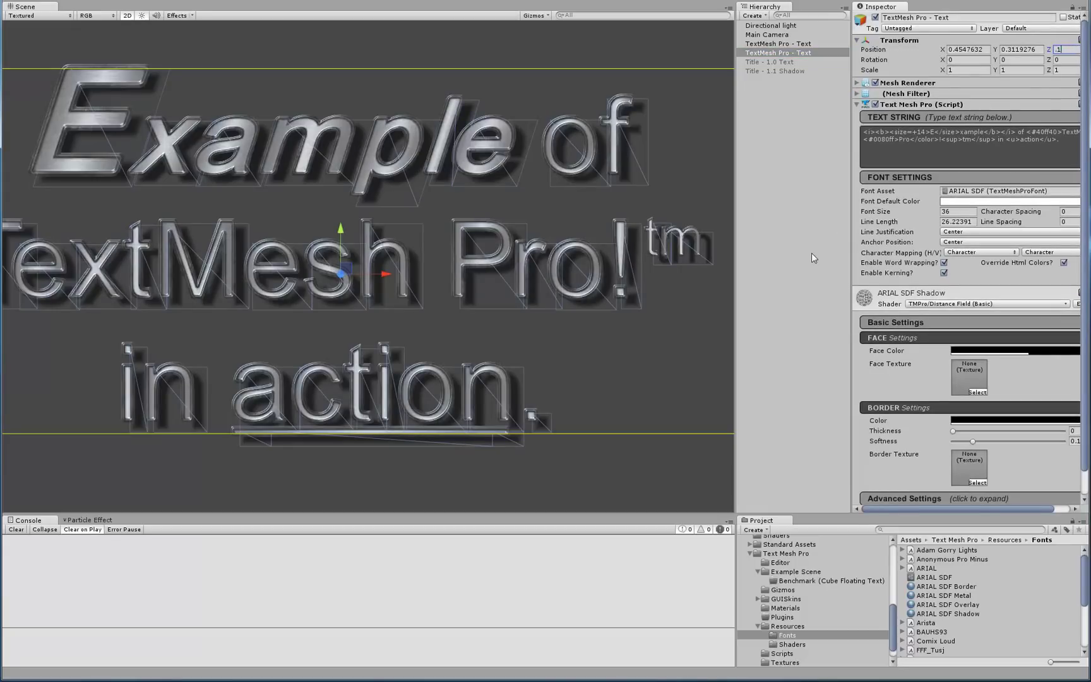
left_click(486, 480)
scroll(365, 293, "up", 4)
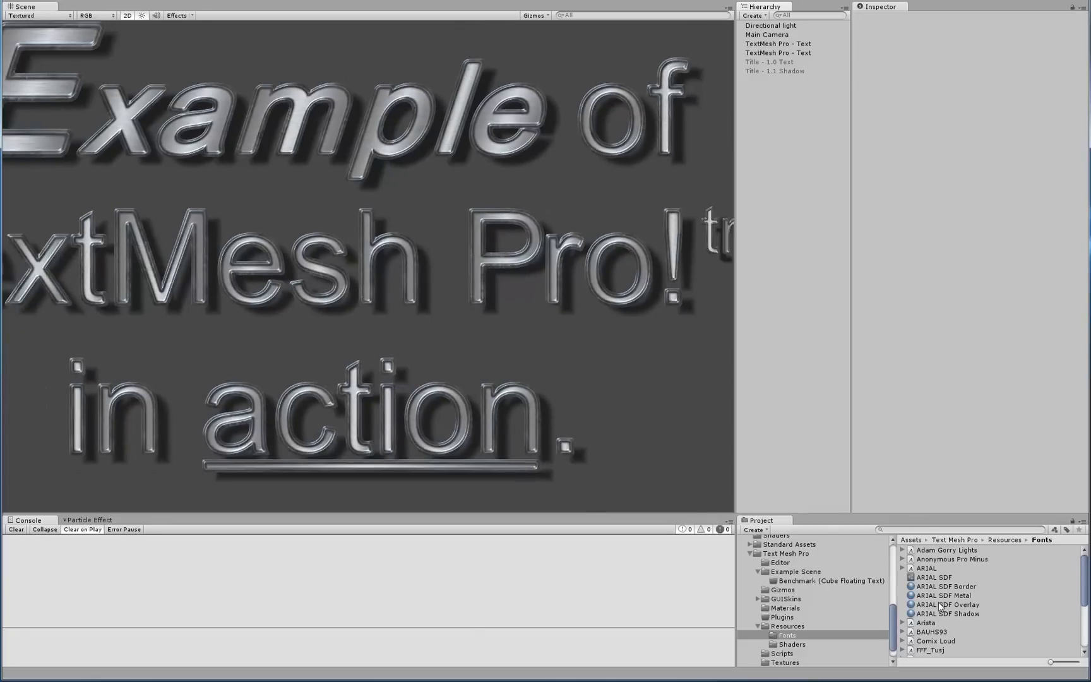
- Give the main text the ARIAL SDF Border material for a cyan glowing outline
left_click_drag(933, 587, 597, 247)
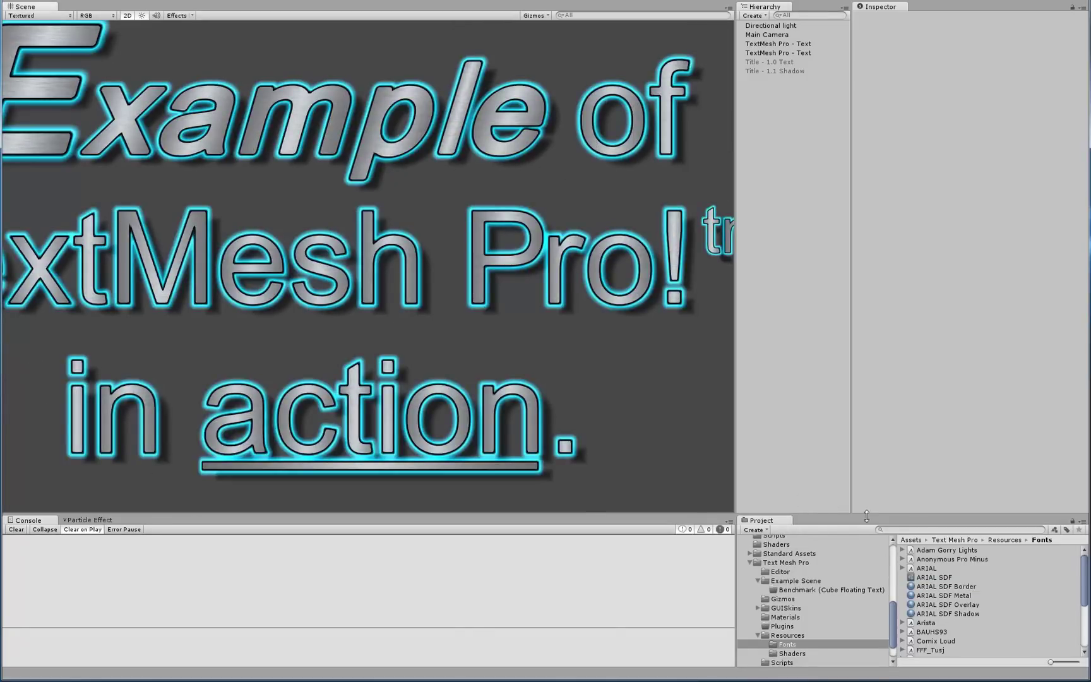
left_click_drag(941, 597, 549, 139)
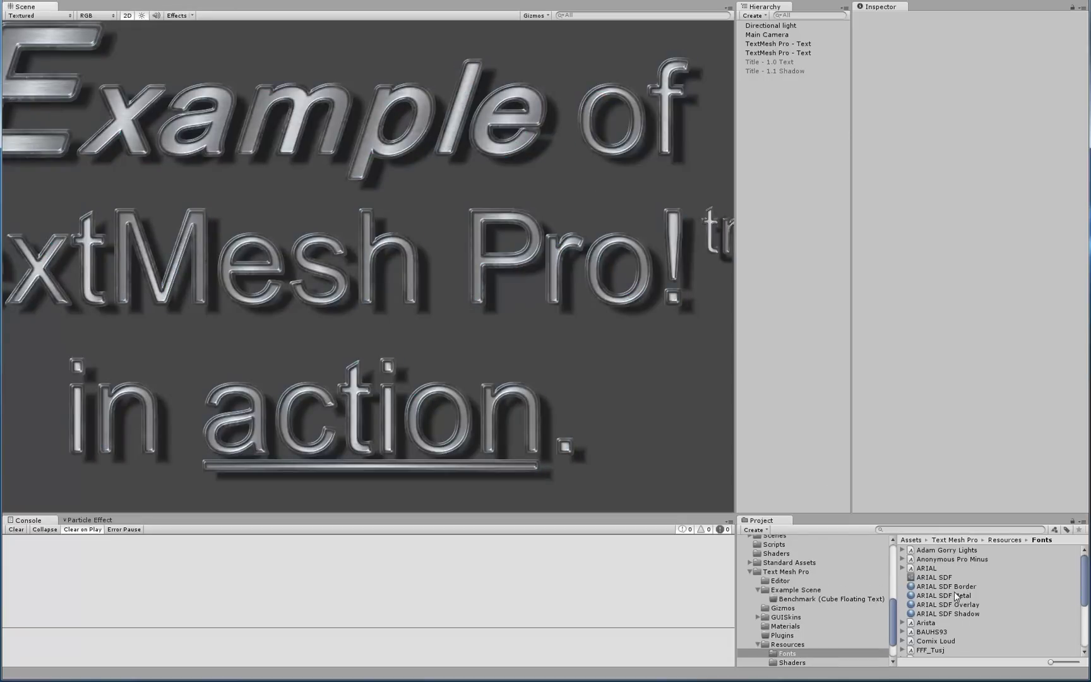
left_click_drag(949, 588, 489, 117)
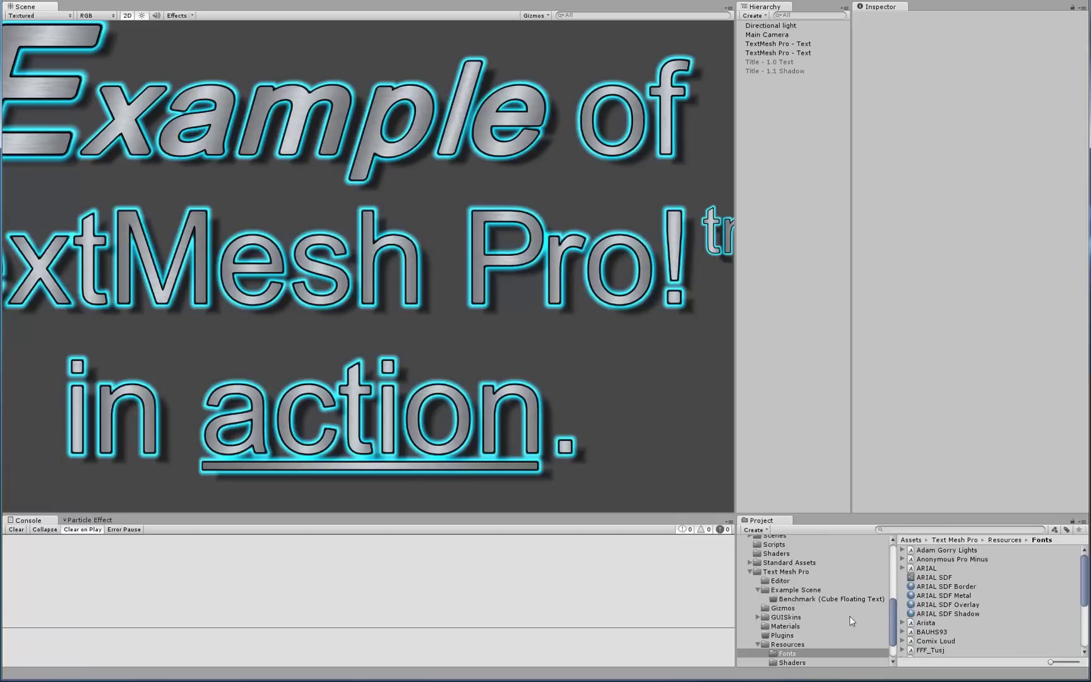
scroll(398, 195, "down", 6)
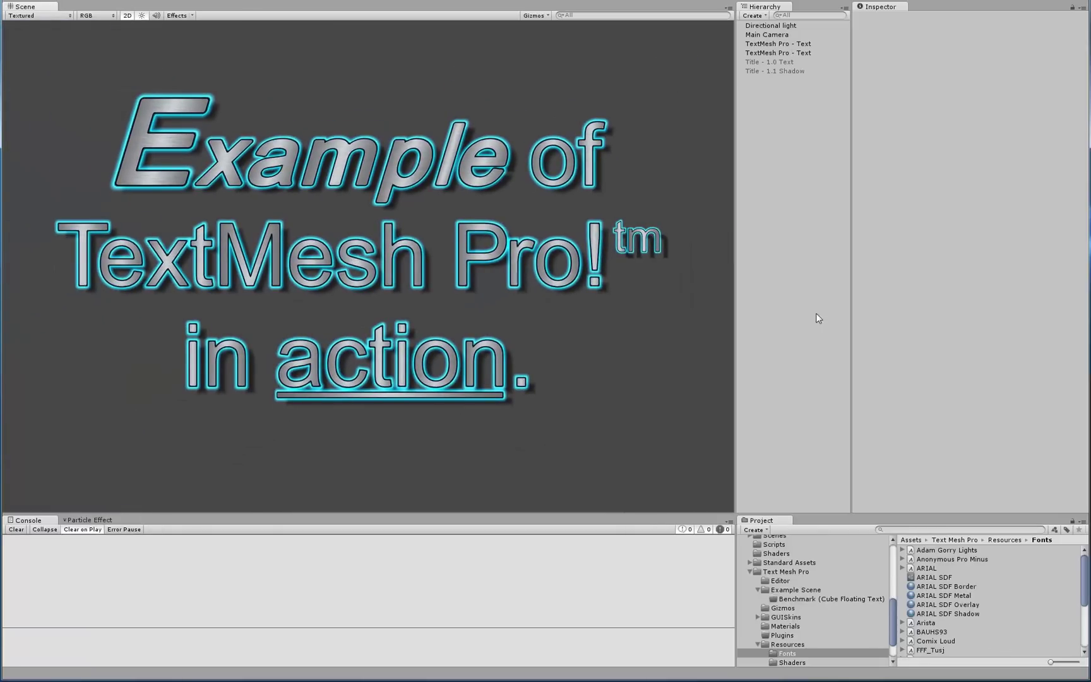
left_click(787, 331)
middle_click_drag(267, 319, 286, 317)
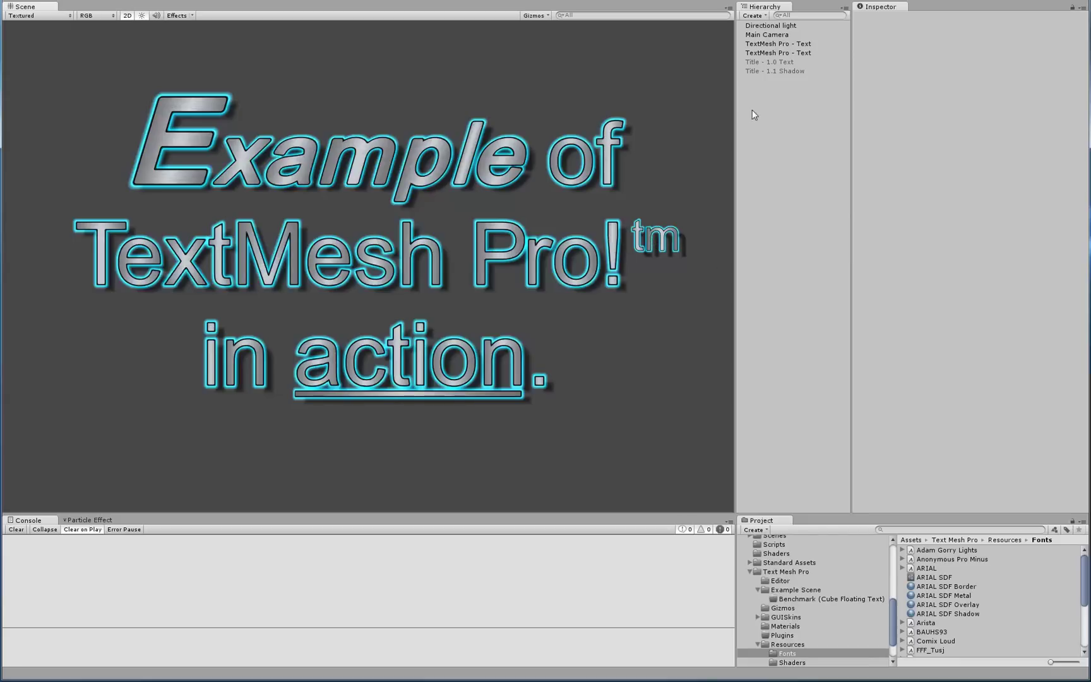
left_click(776, 44)
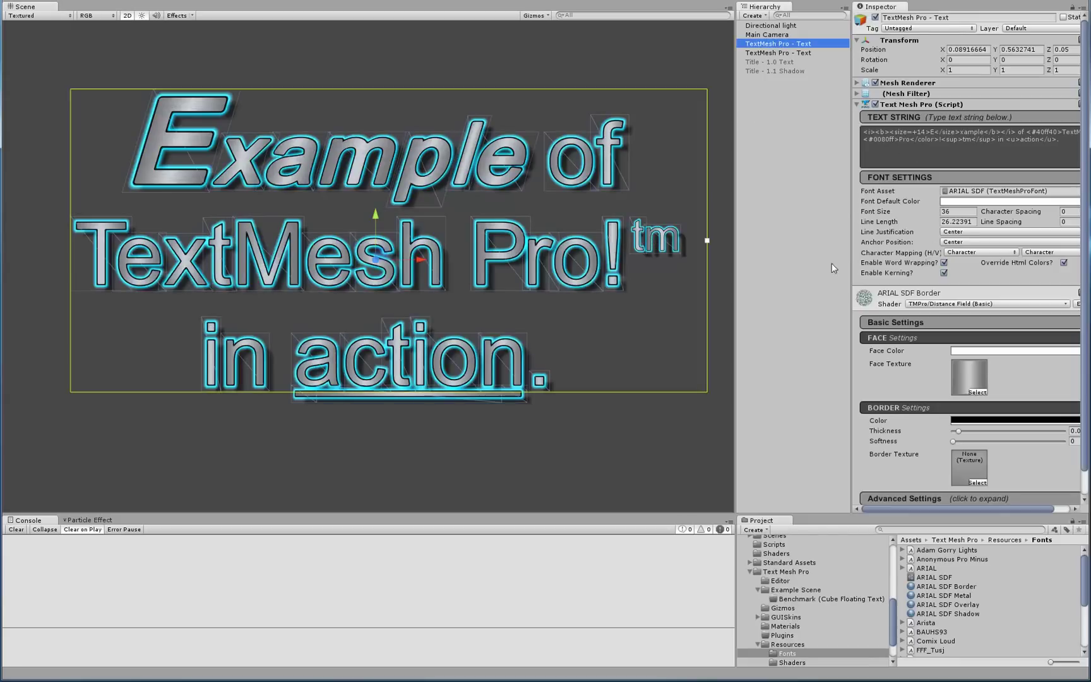